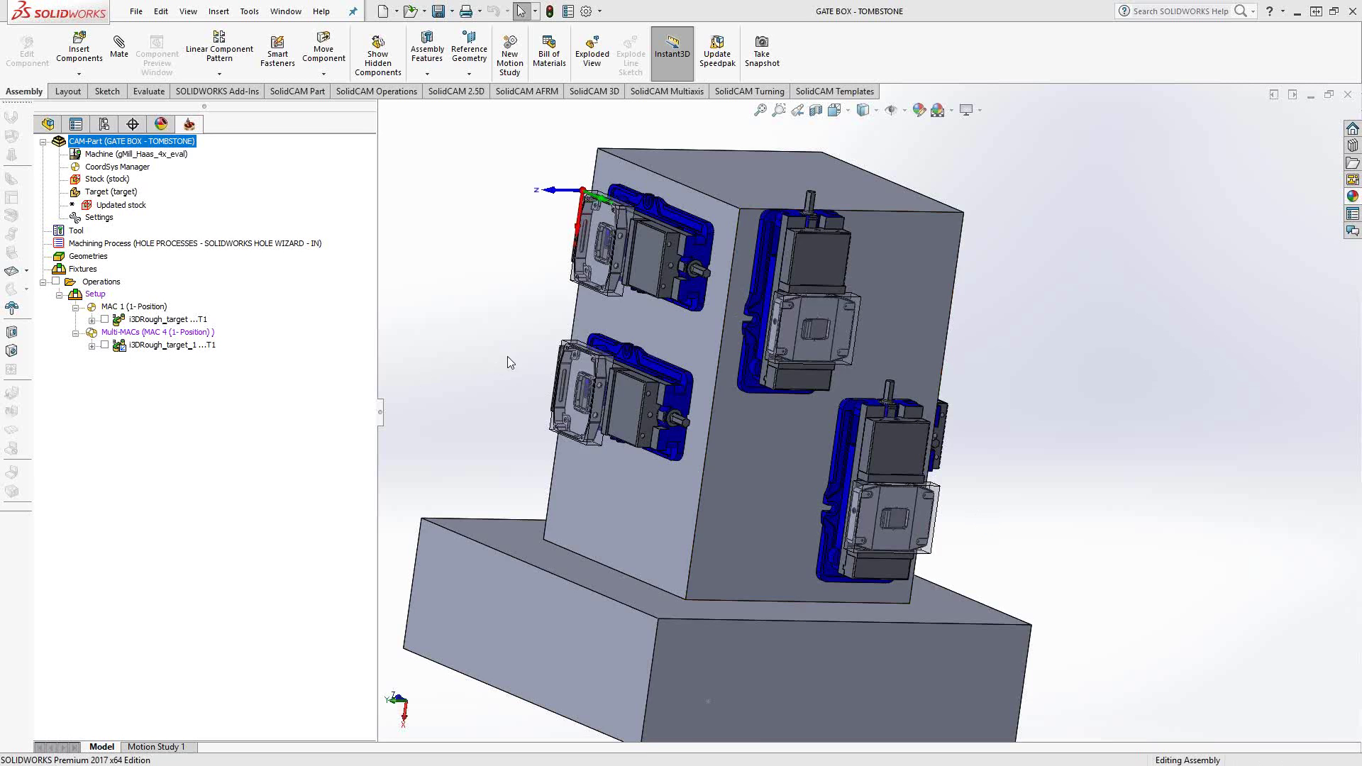
Review the five MAC coordinate systems defined on the tombstone in the CoordSys Manager.
mouse_move(508, 356)
middle_down()
mouse_move(536, 374)
mouse_move(500, 365)
mouse_move(522, 372)
mouse_move(507, 382)
middle_up()
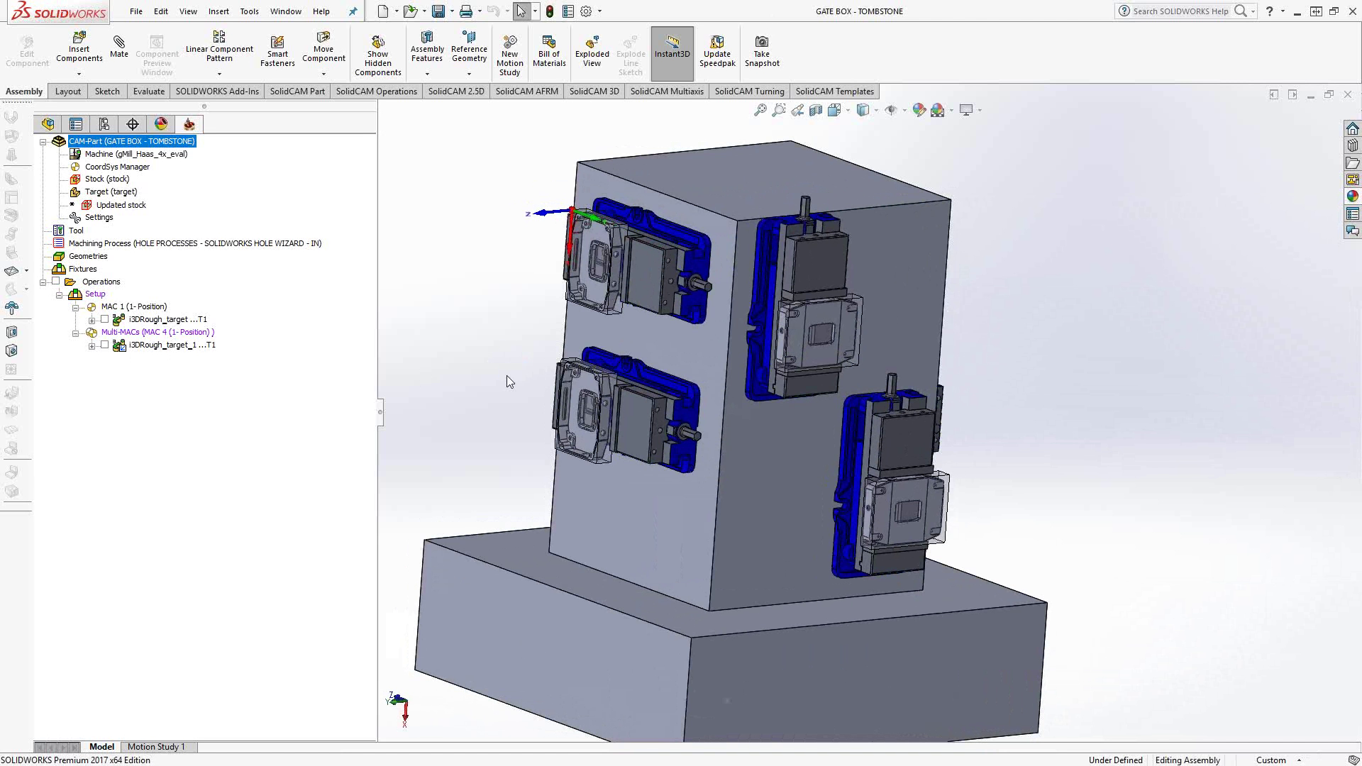
click(122, 168)
double_click(123, 168)
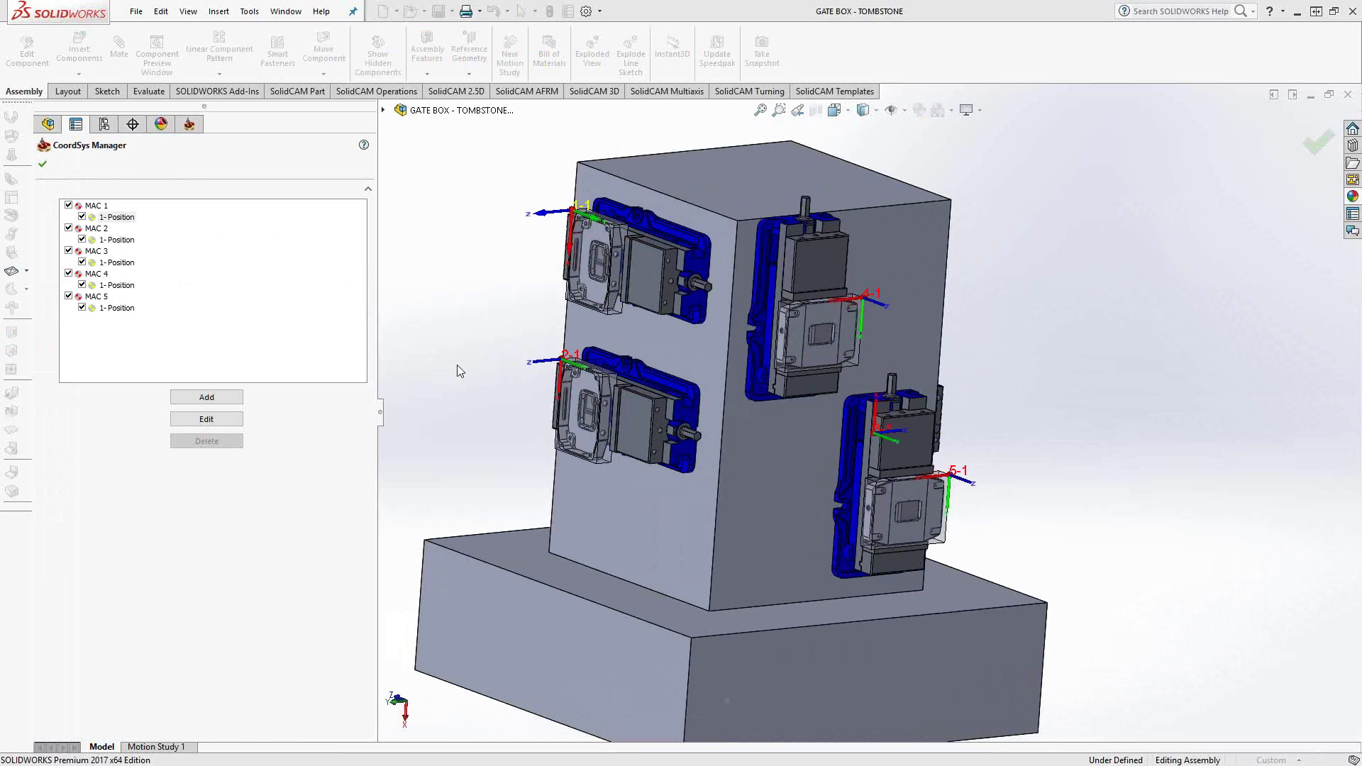
mouse_move(582, 398)
middle_down()
mouse_move(674, 397)
mouse_move(607, 401)
middle_up()
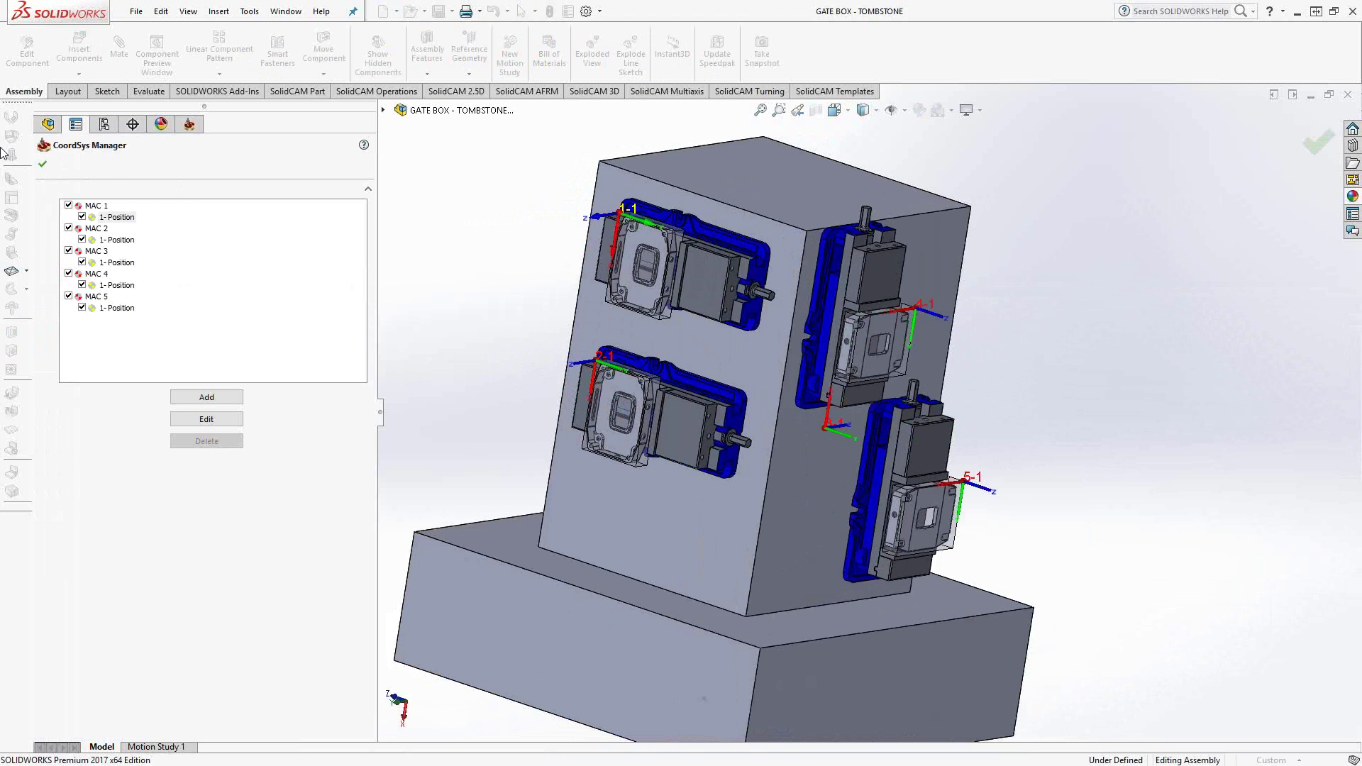
click(43, 163)
Examine the solids assigned to the CAM part's stock and target definitions without changing them.
click(110, 182)
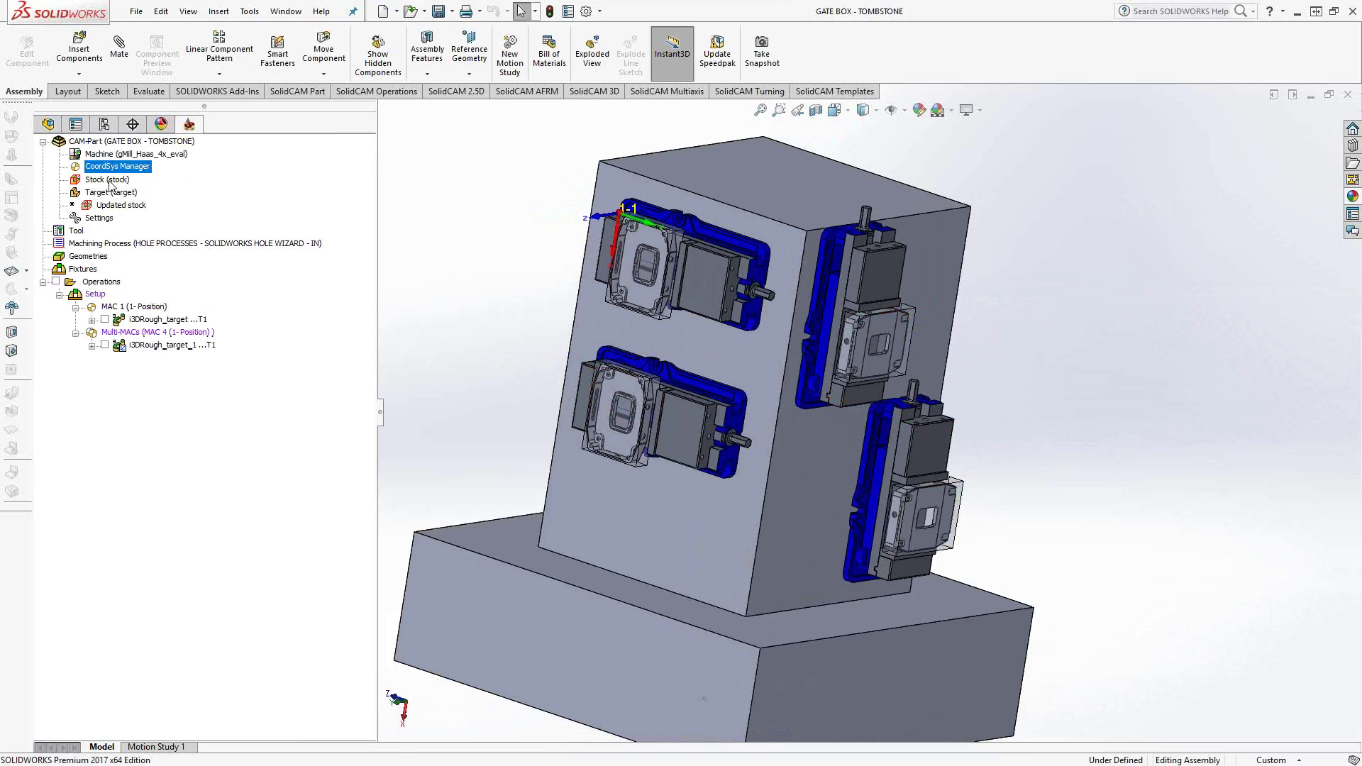
double_click(110, 181)
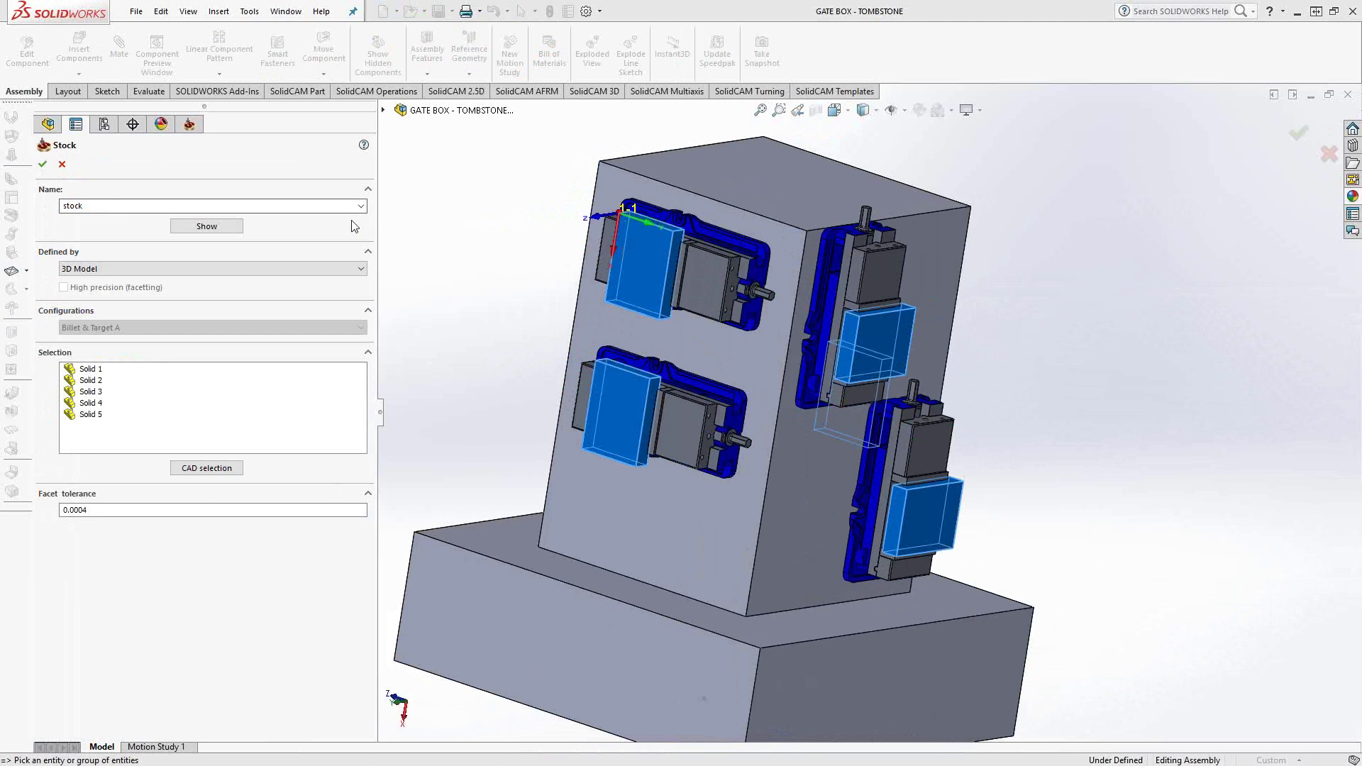
click(62, 164)
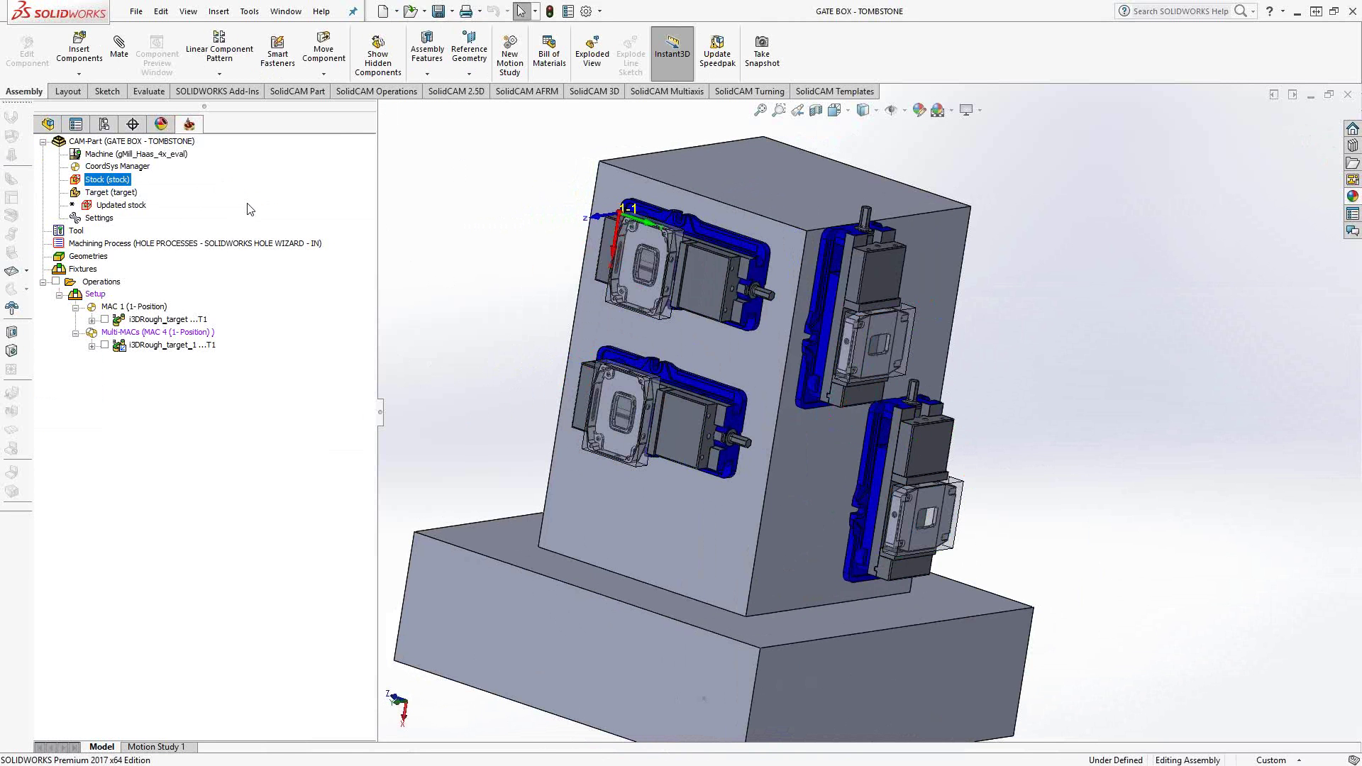
double_click(131, 193)
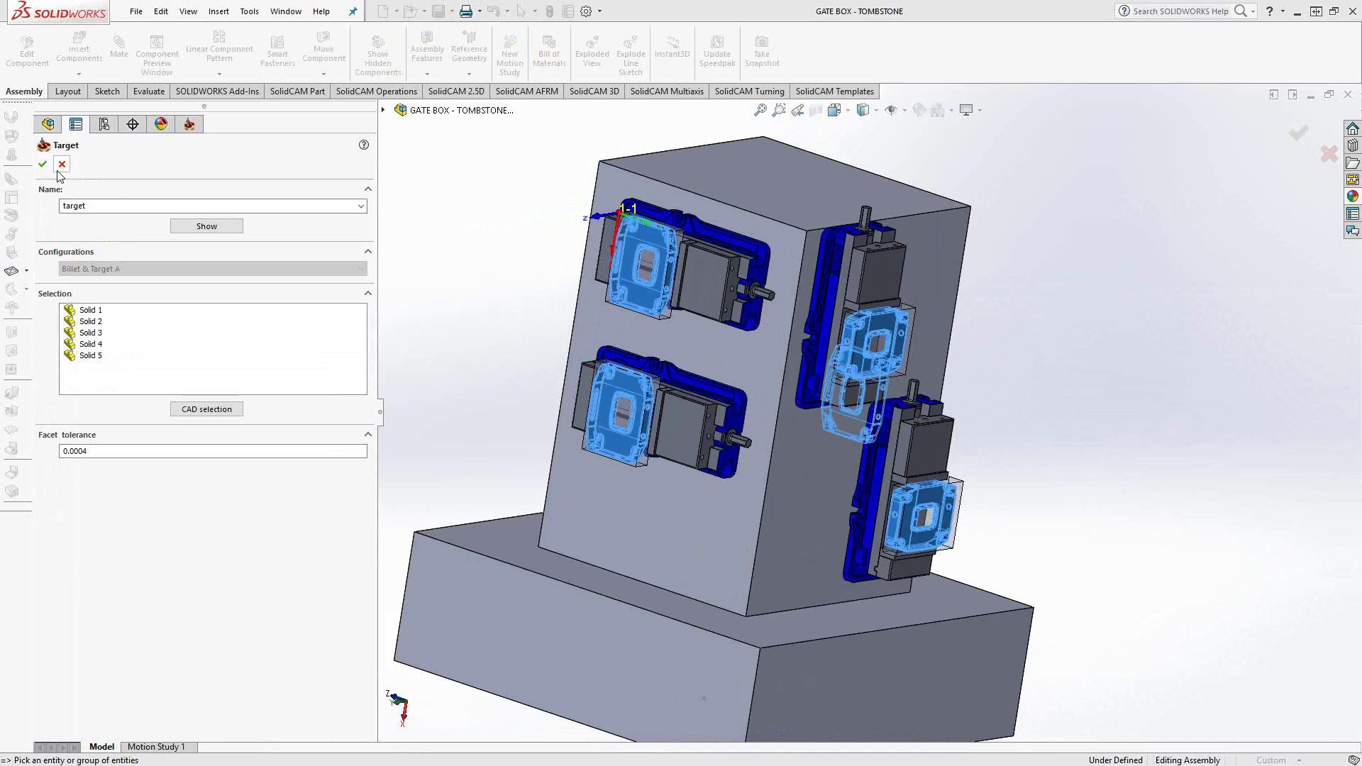
click(61, 164)
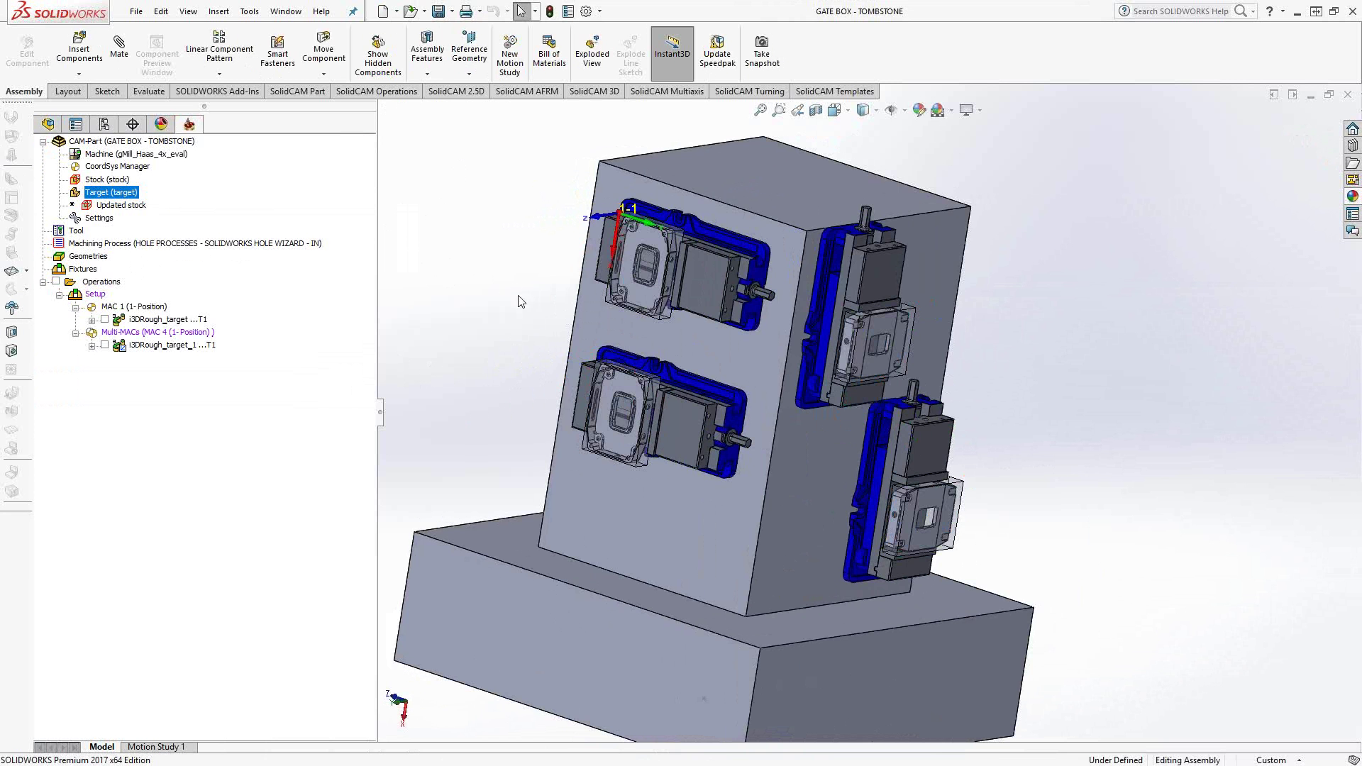
Open the machine setup and start defining a new clamping fixture for the table by CAD selection.
middle_drag(525, 320, 512, 304)
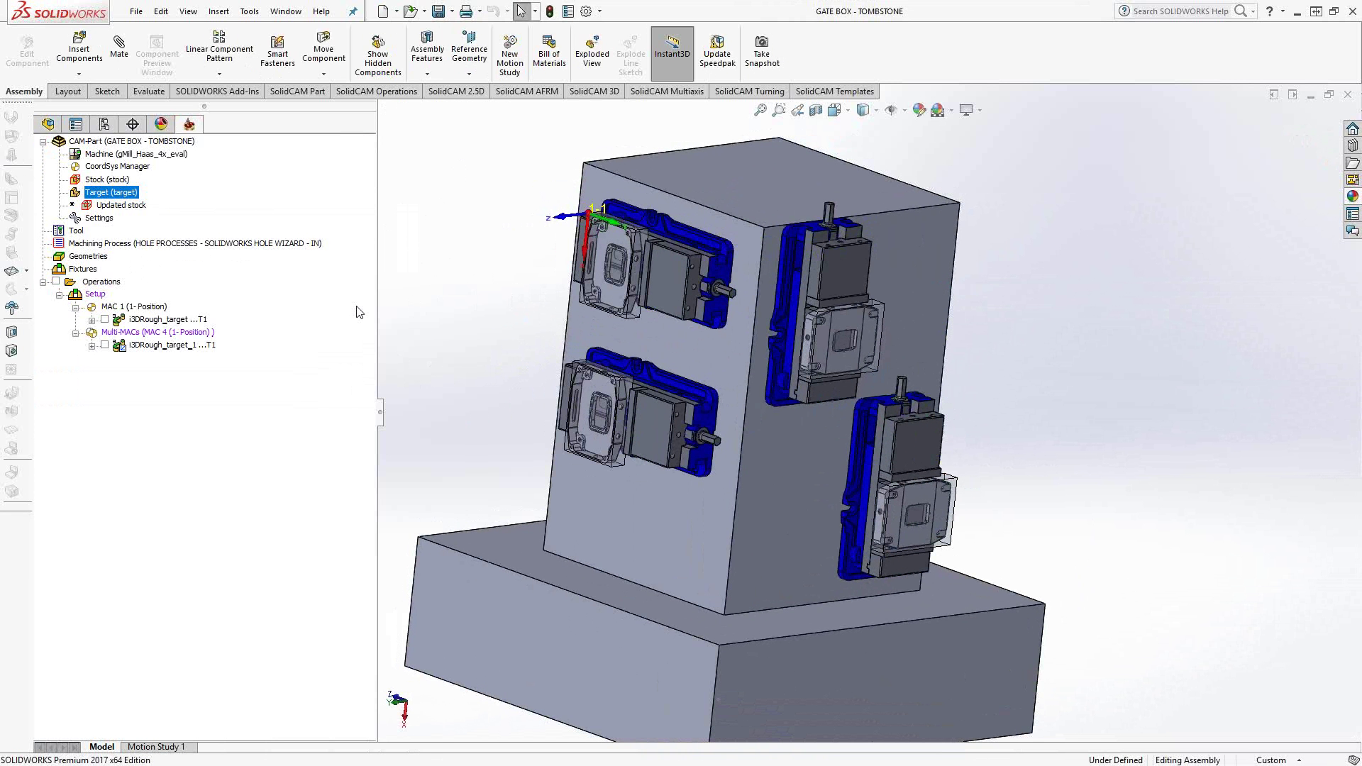
double_click(97, 294)
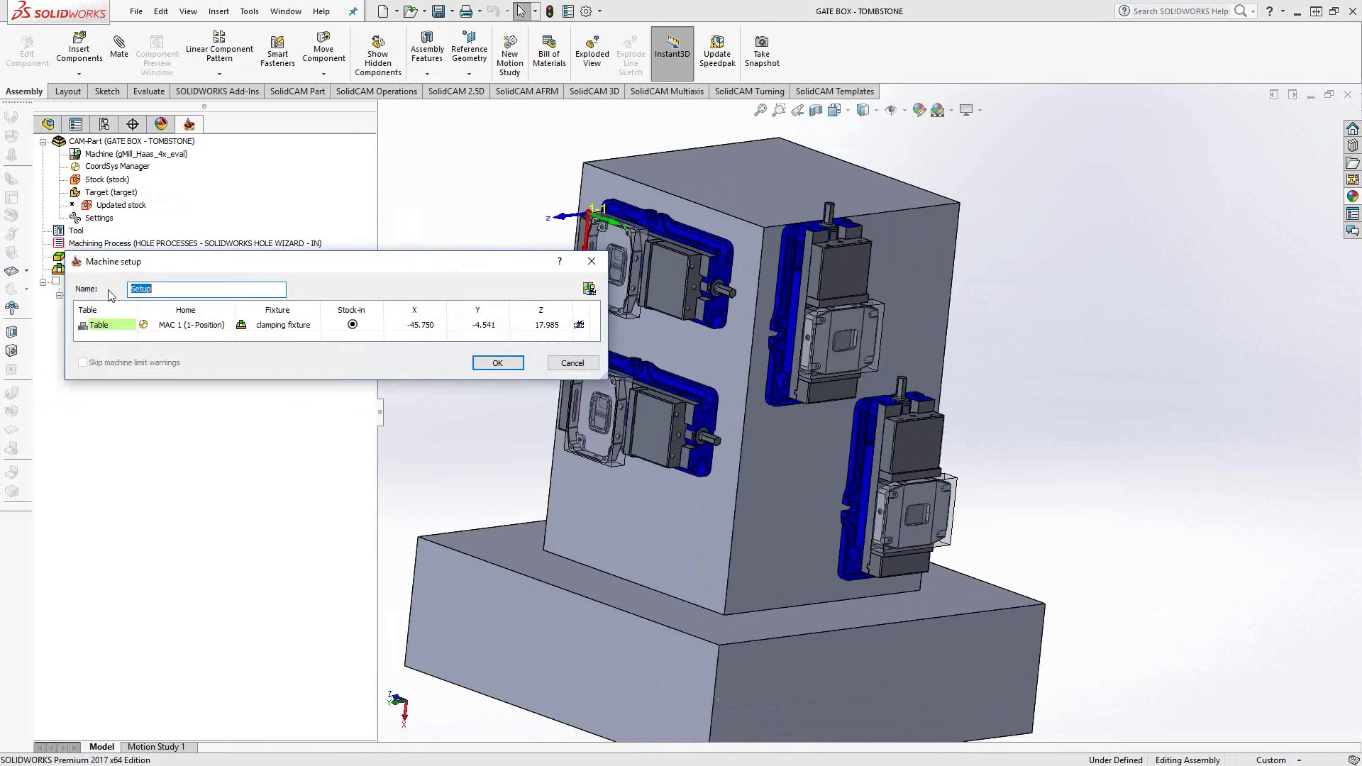
click(306, 327)
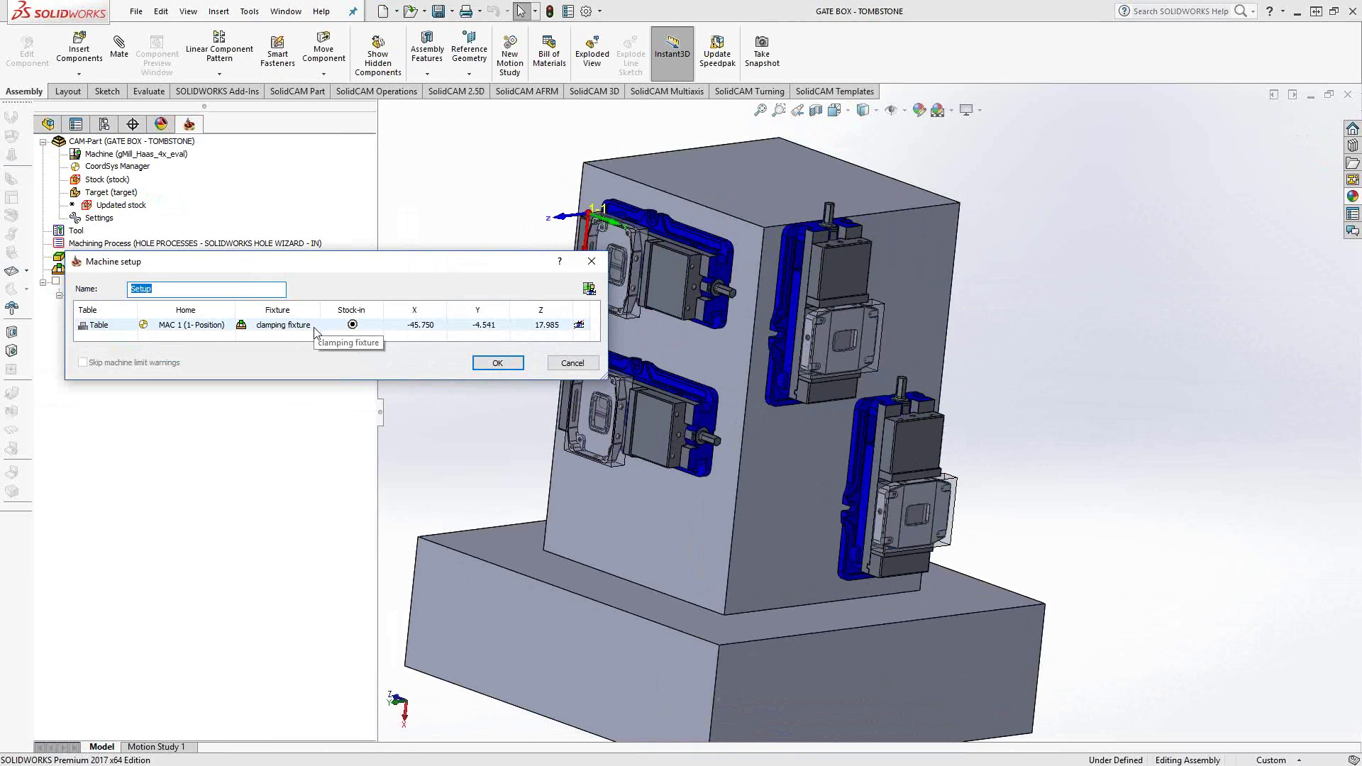
click(319, 327)
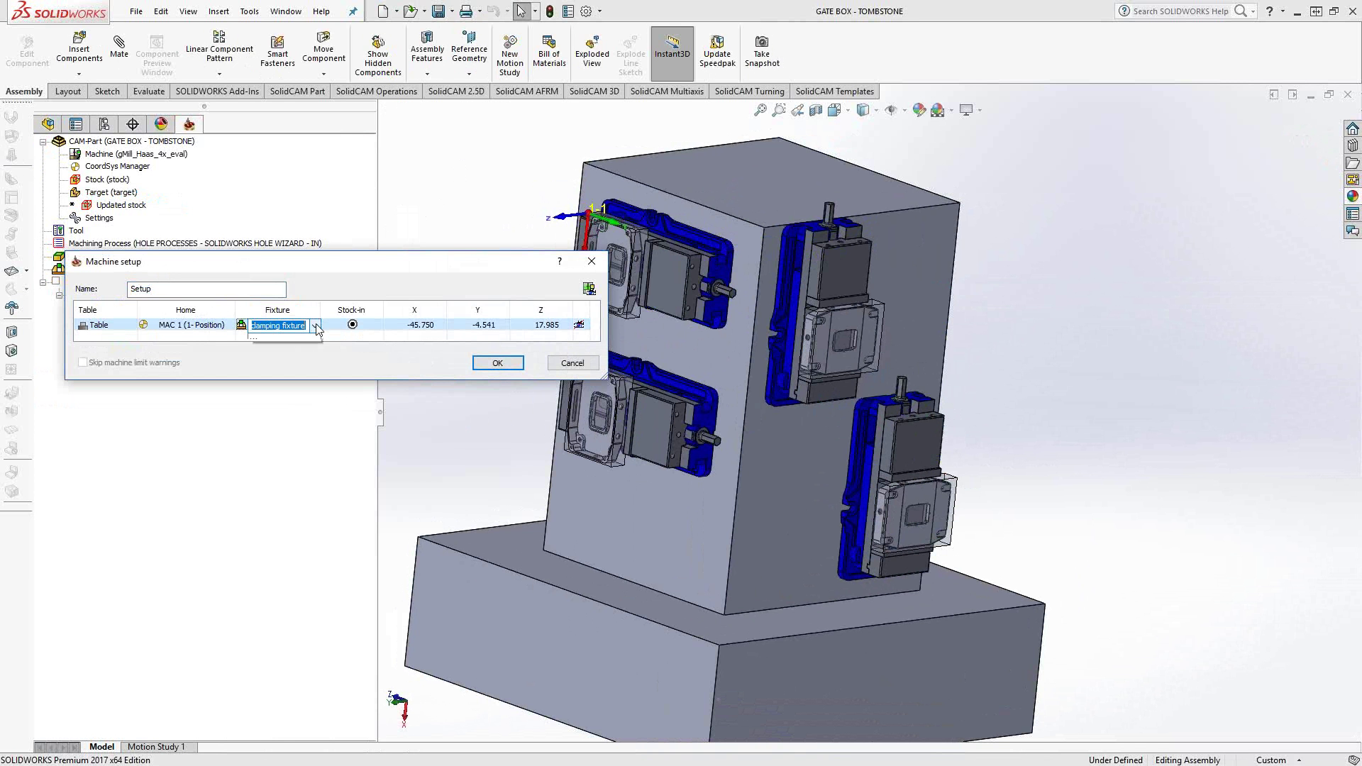
click(317, 327)
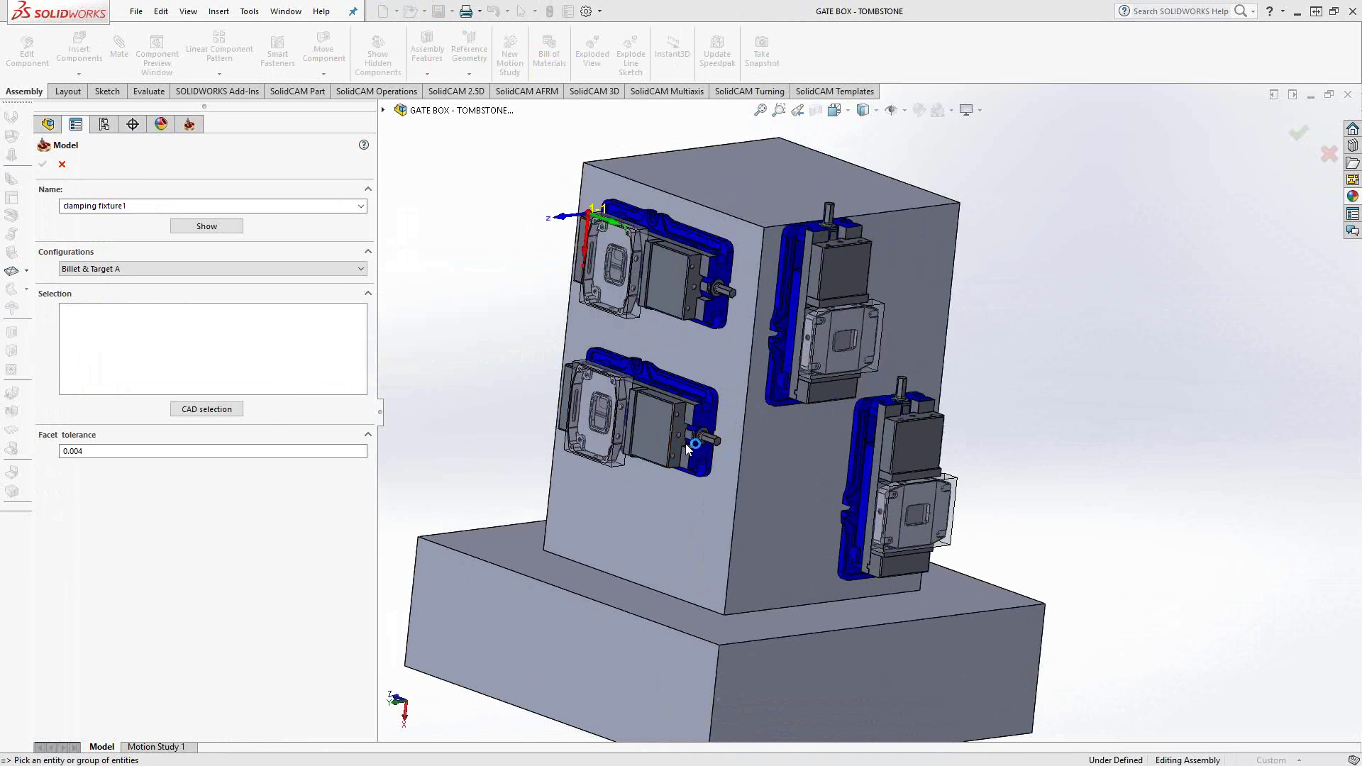
click(208, 410)
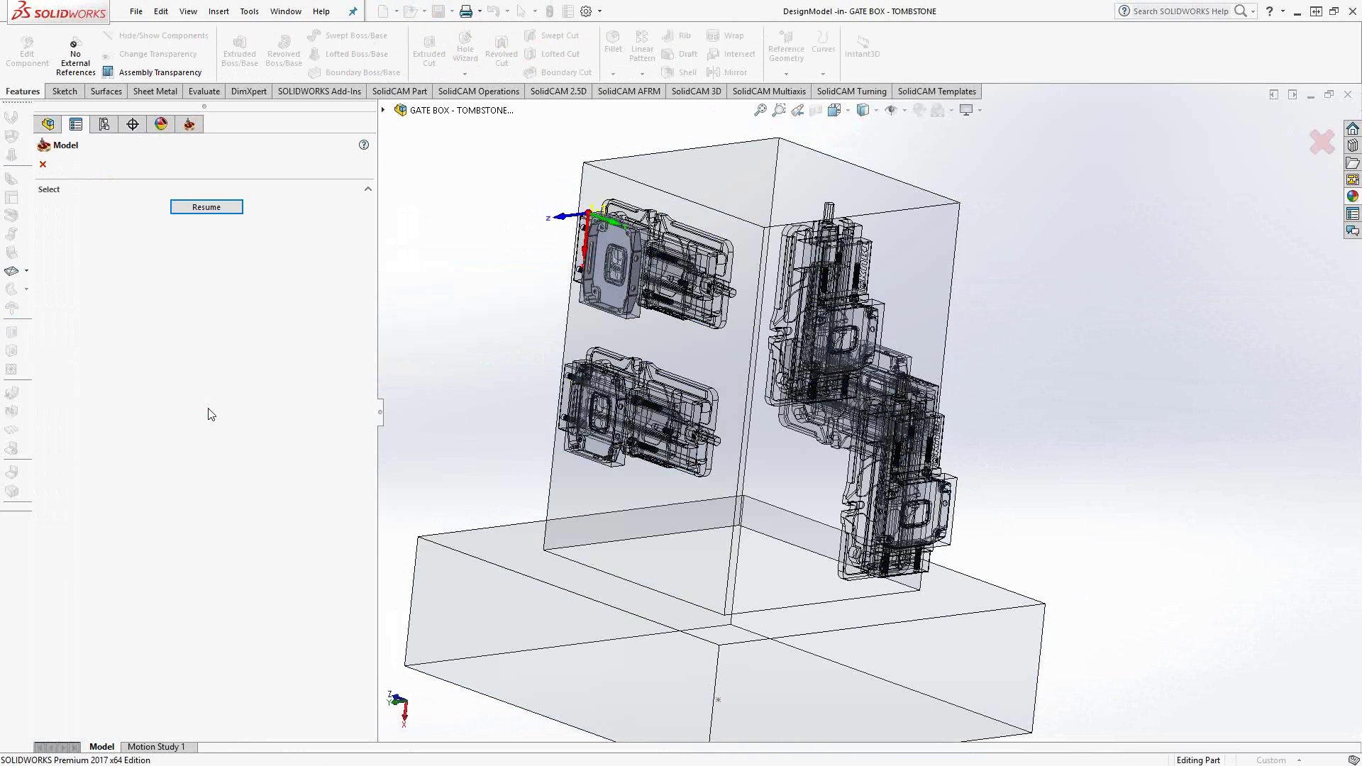
Try selecting the large tombstone and Kurt D675 vices as fixture geometry, expand the first vice's components, and cancel the fixture definition.
click(382, 110)
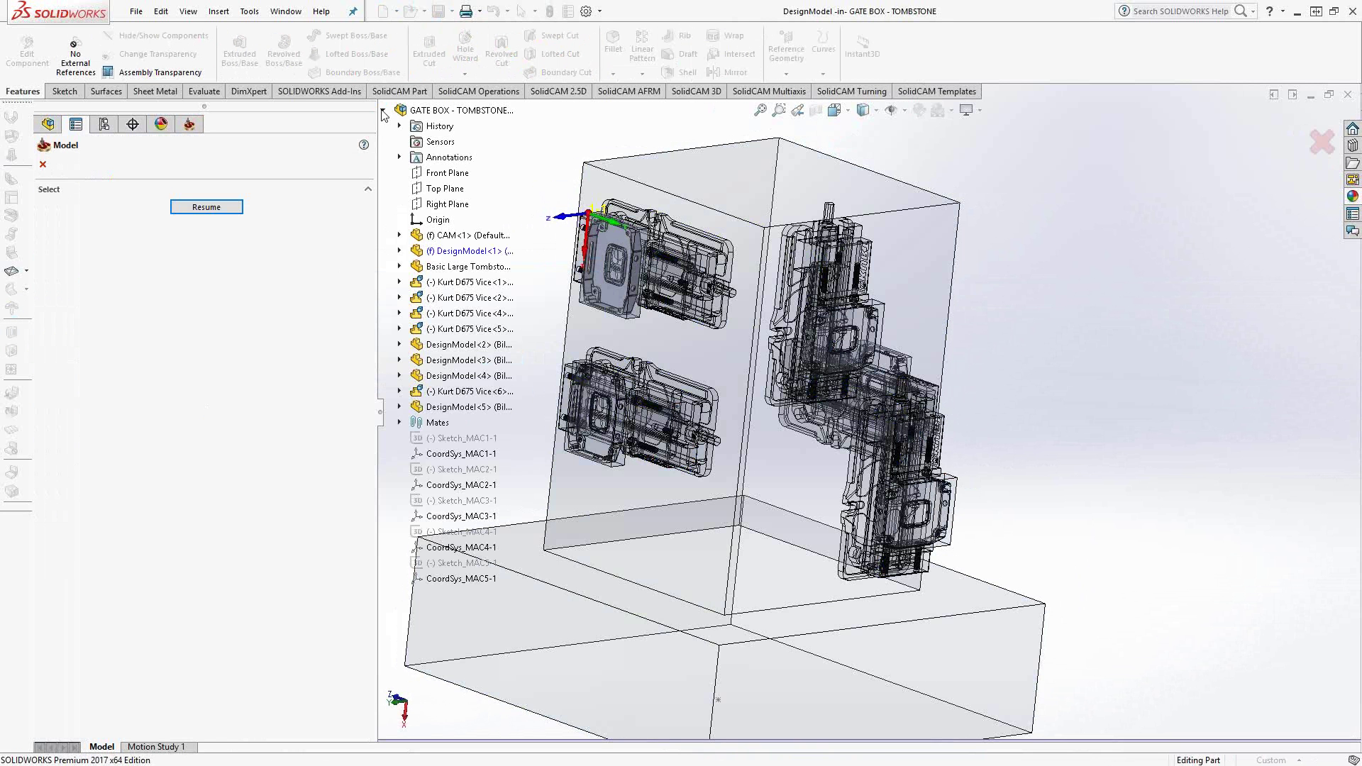
click(459, 267)
shift+click(454, 328)
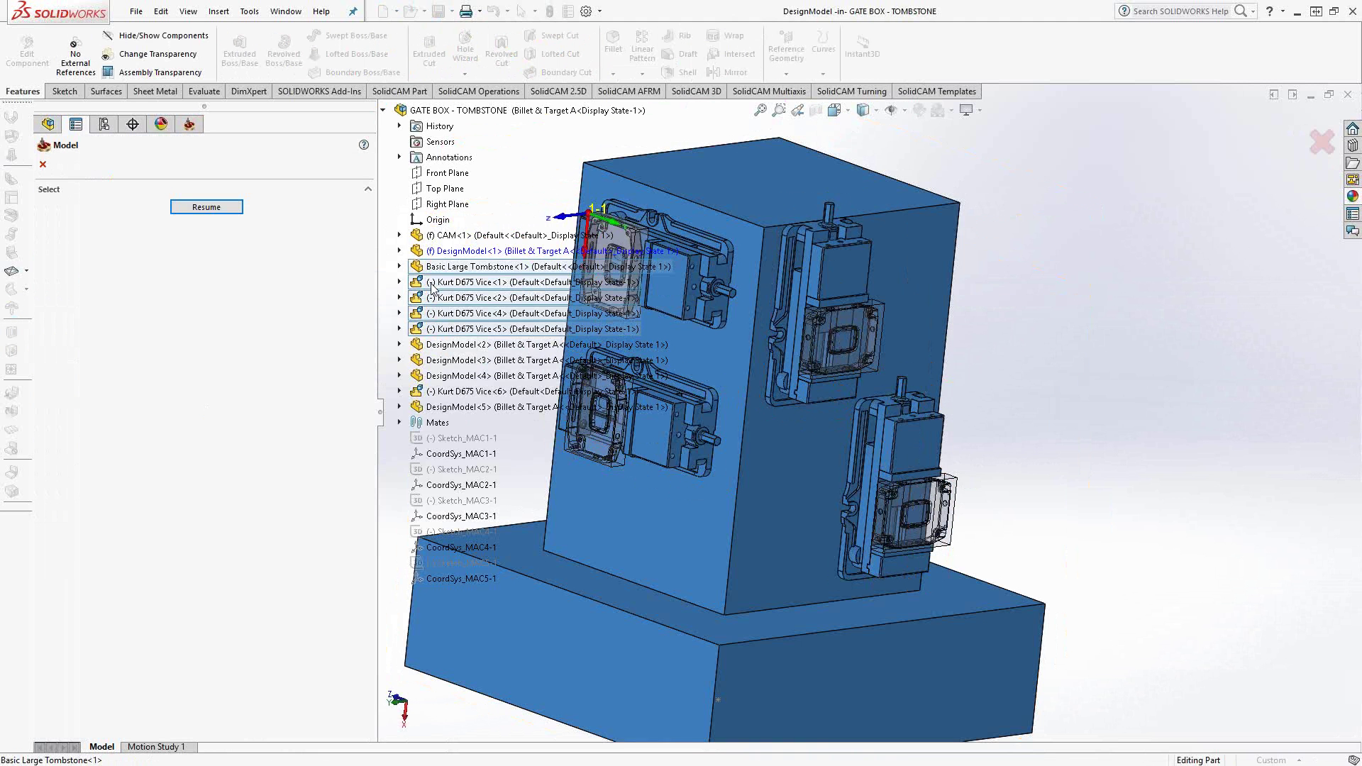
key(Escape)
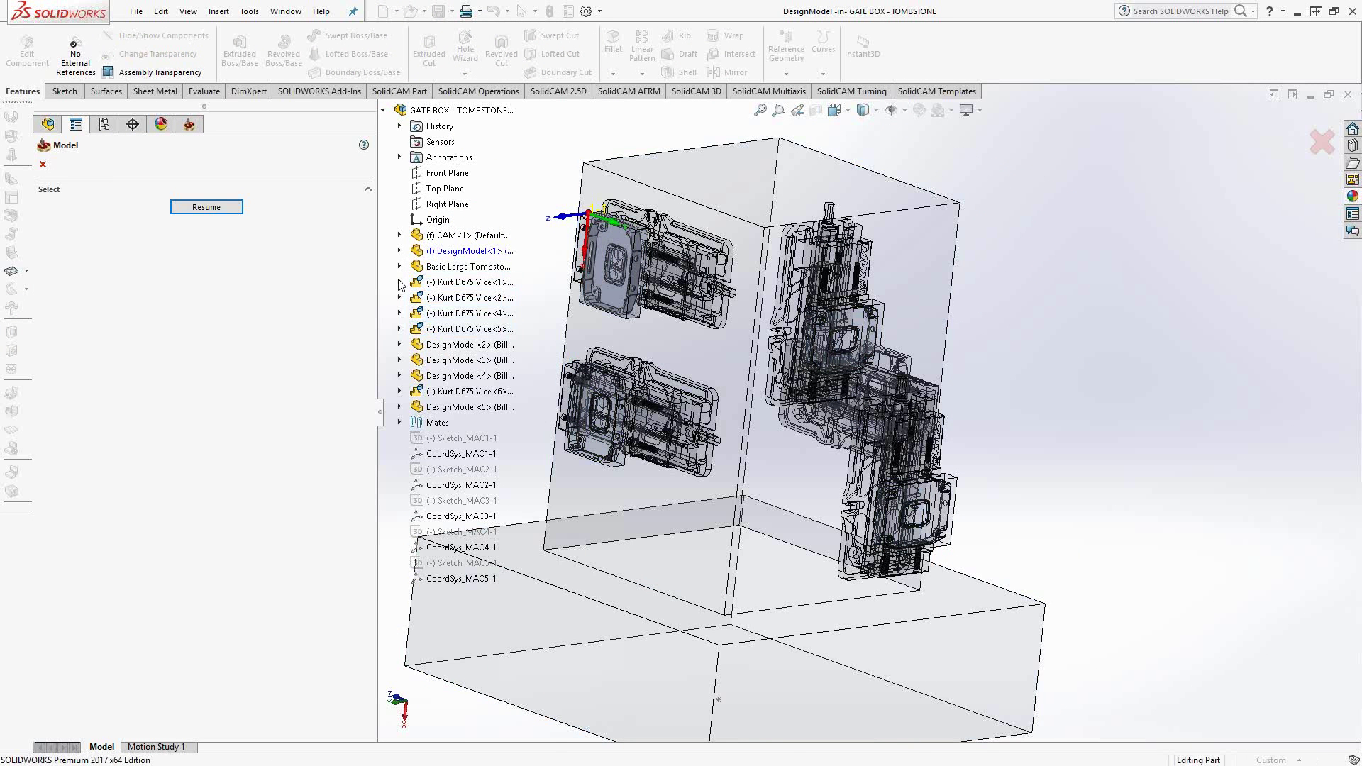
click(399, 281)
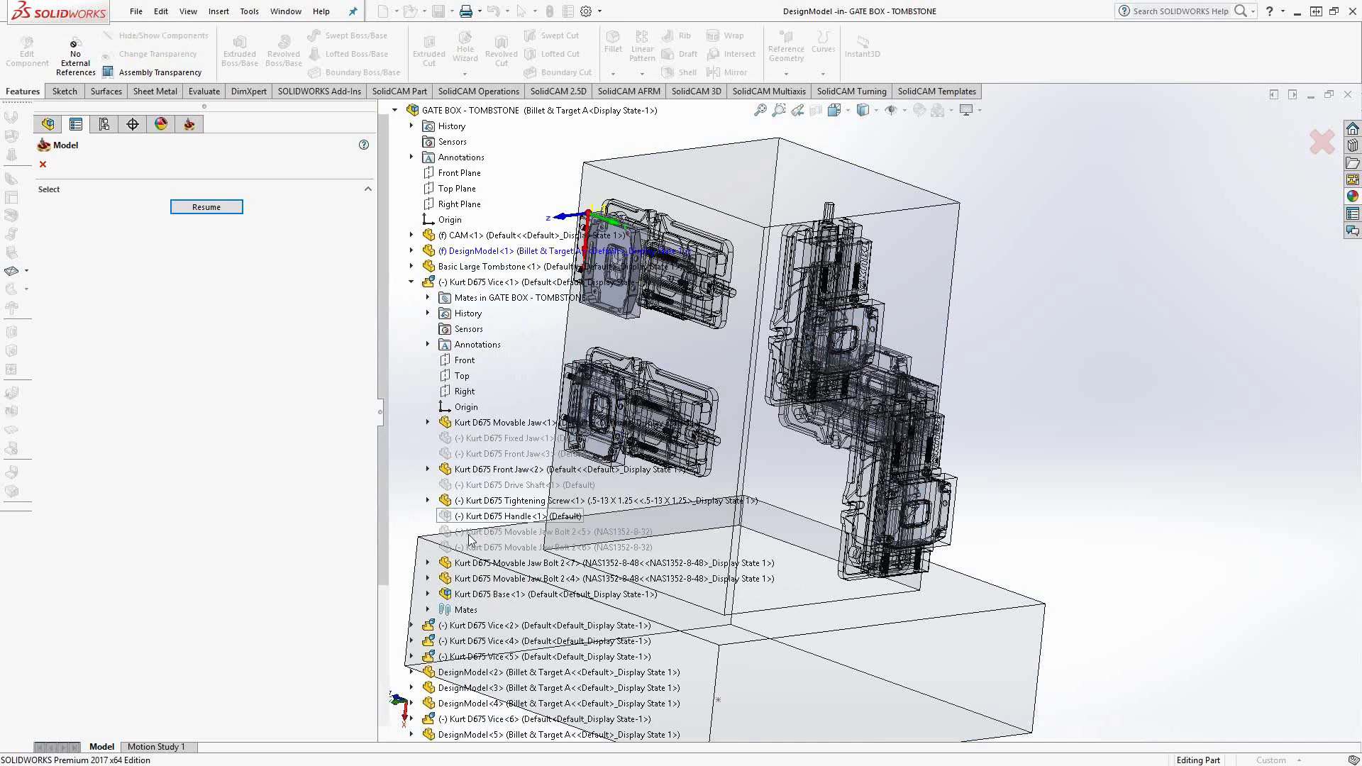
click(42, 164)
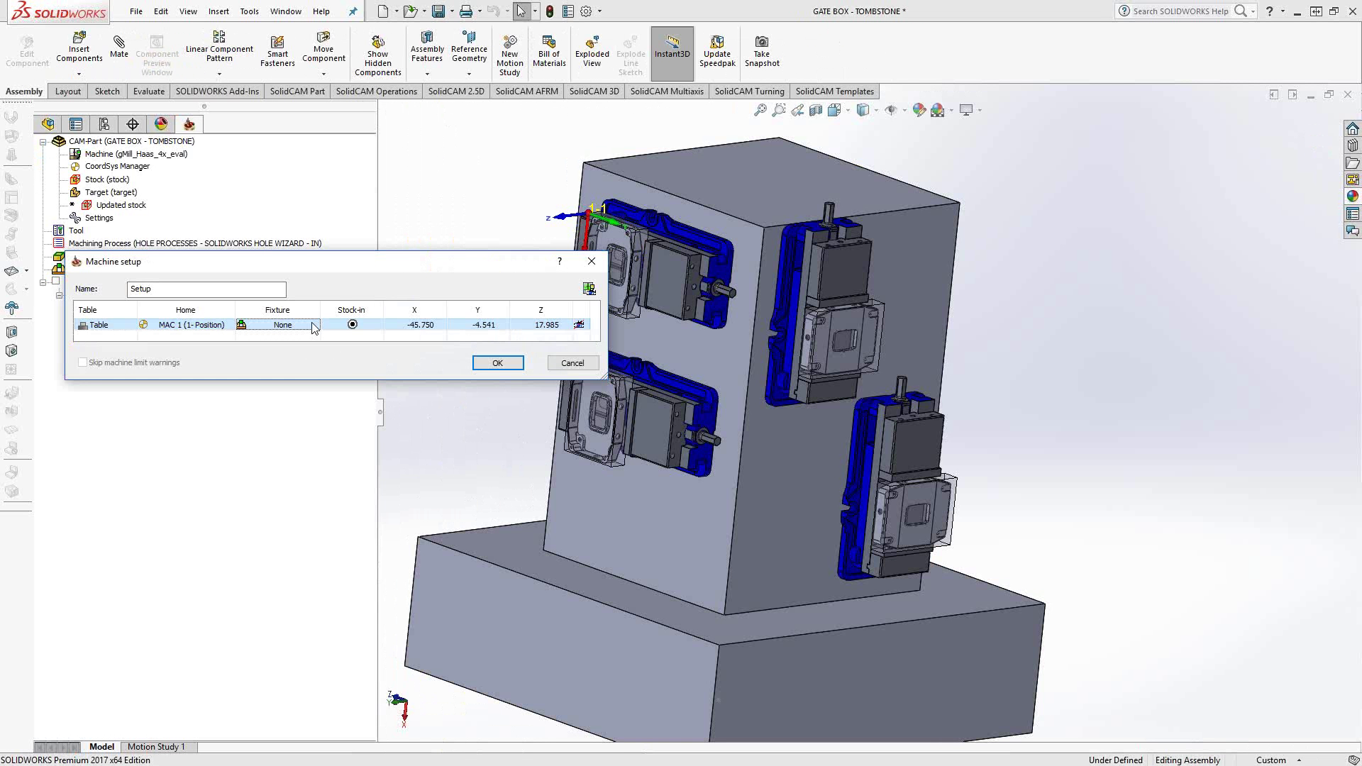
Reassign the existing clamping fixture to the table in the machine setup and move the dialog clear of the operations tree.
click(313, 324)
click(315, 325)
click(311, 345)
drag(318, 267, 304, 419)
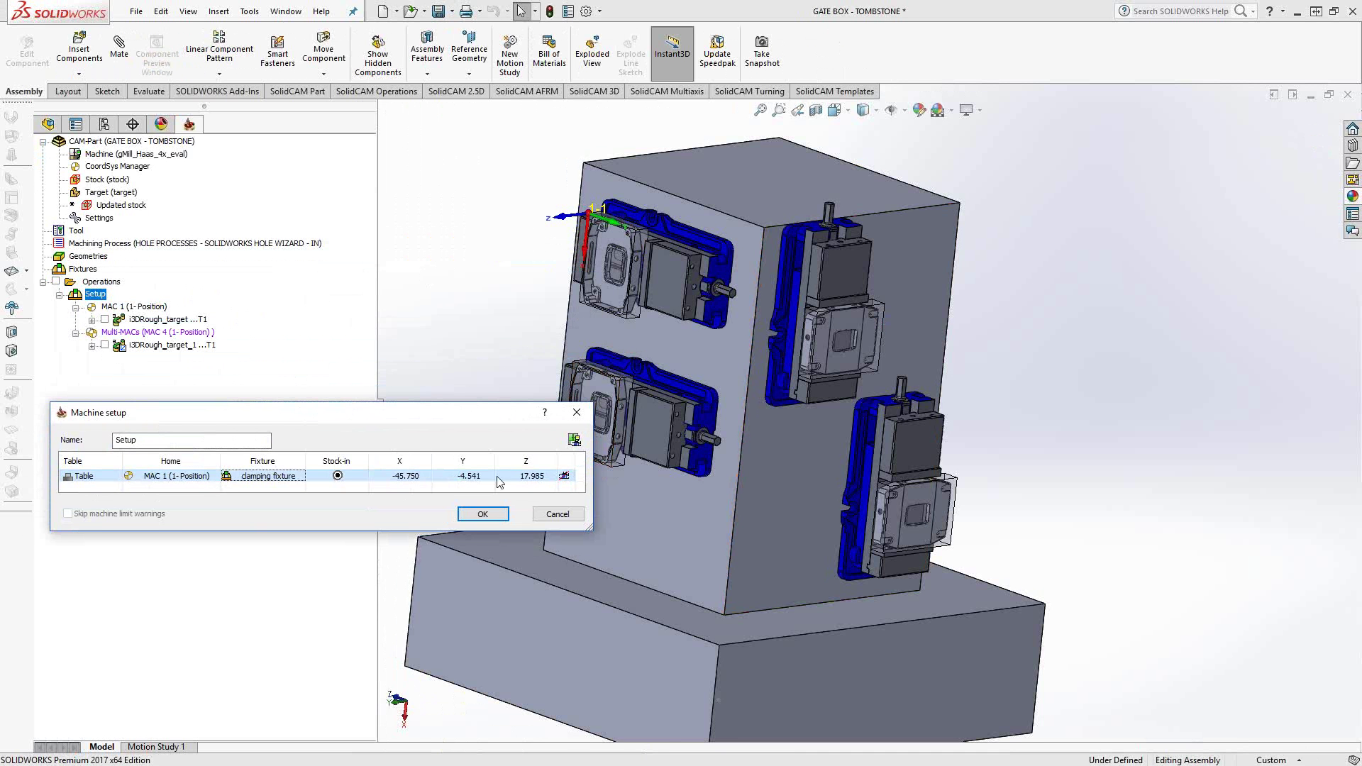
Inspect the tombstone's base in wireframe, restore the shaded display with edges, and cancel the machine setup.
middle_drag(734, 560, 888, 539)
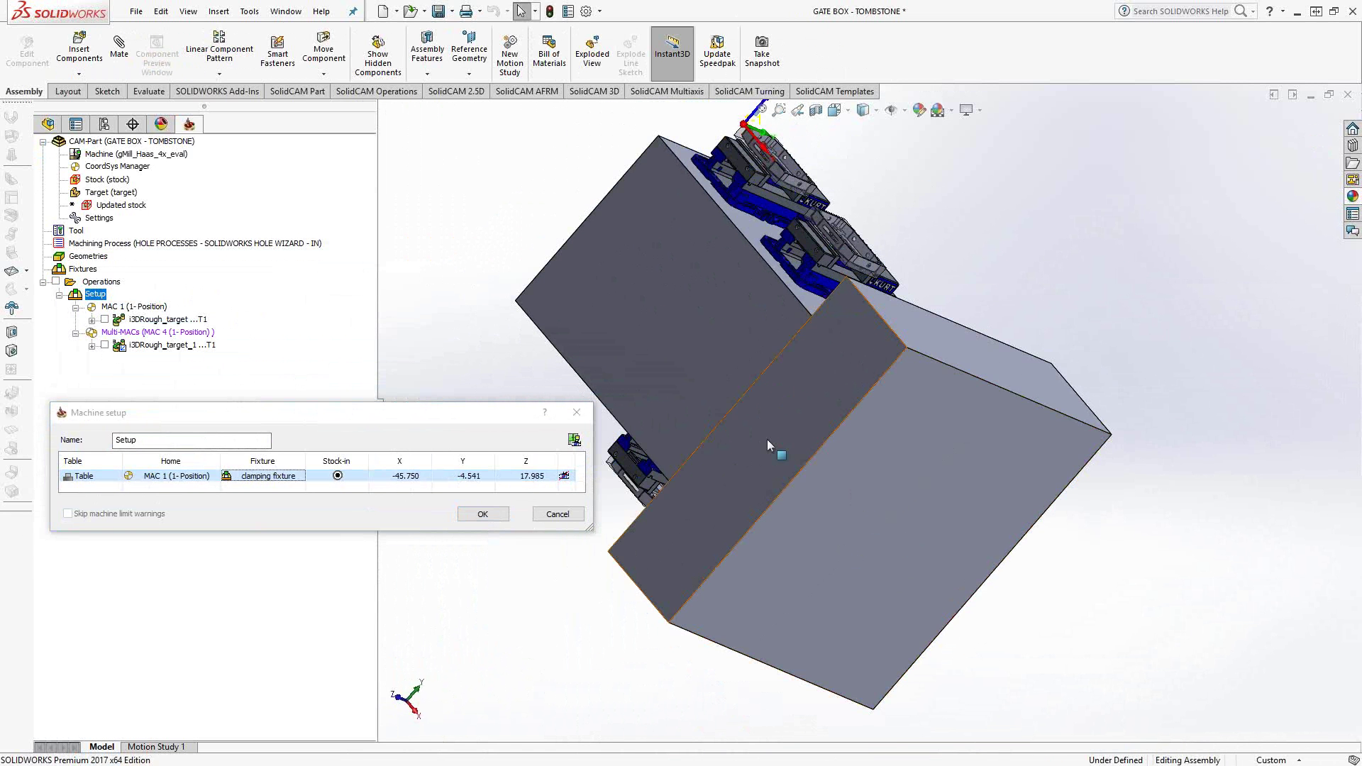
middle_drag(768, 445, 778, 338)
click(876, 111)
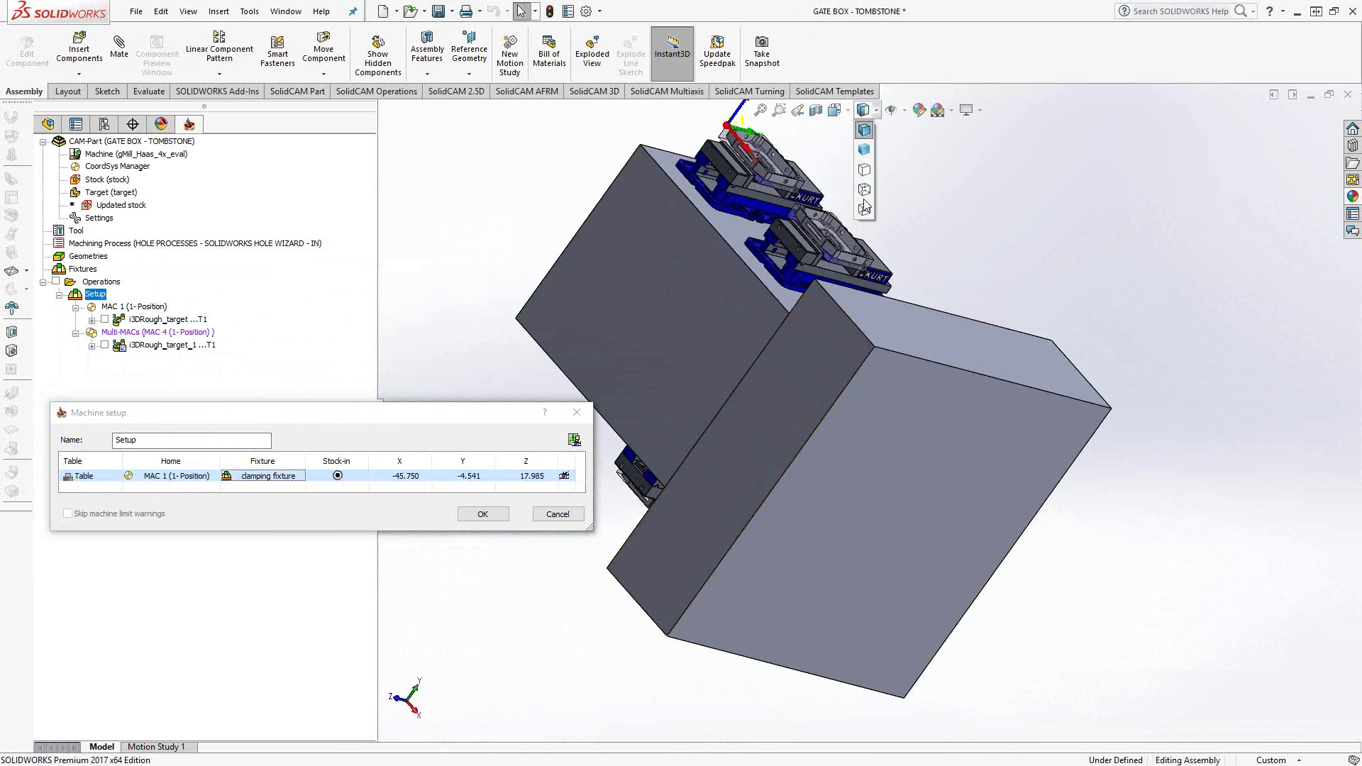
click(864, 208)
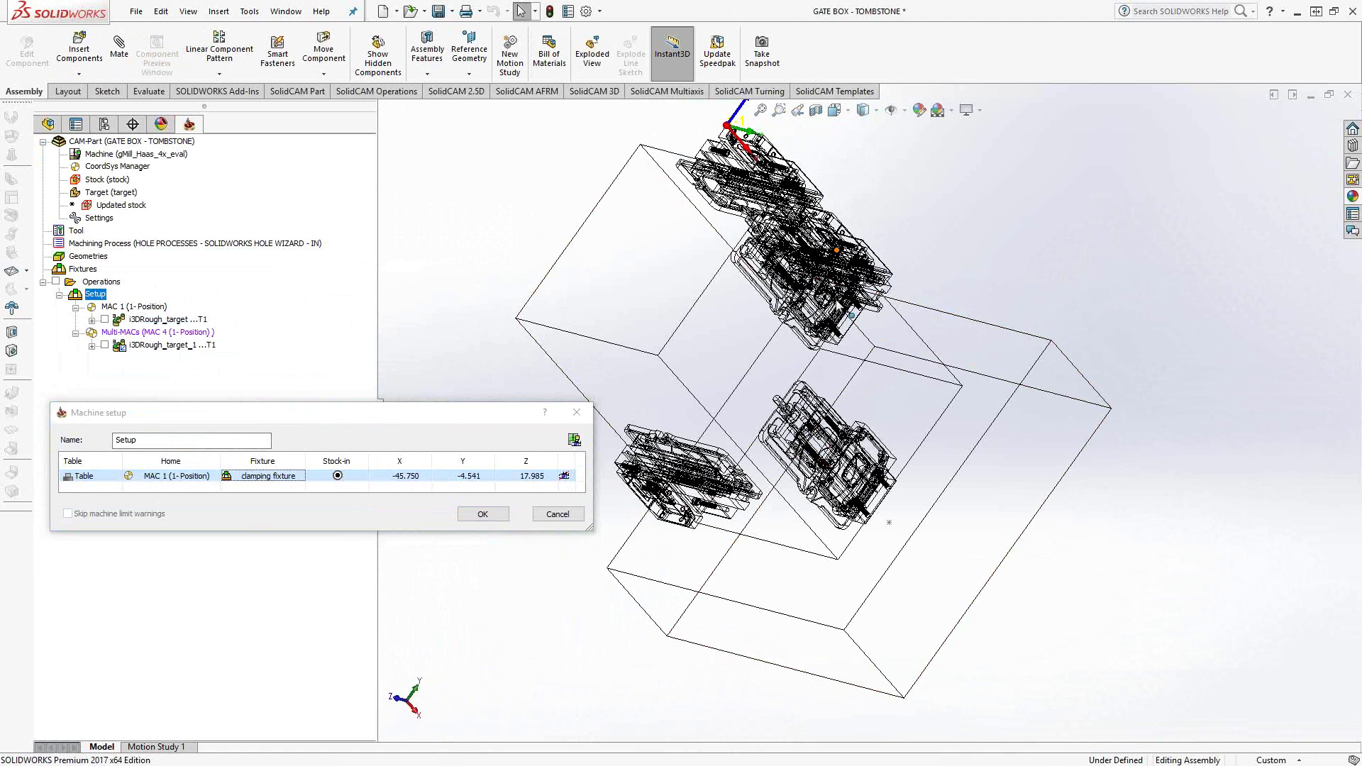
click(876, 110)
click(866, 136)
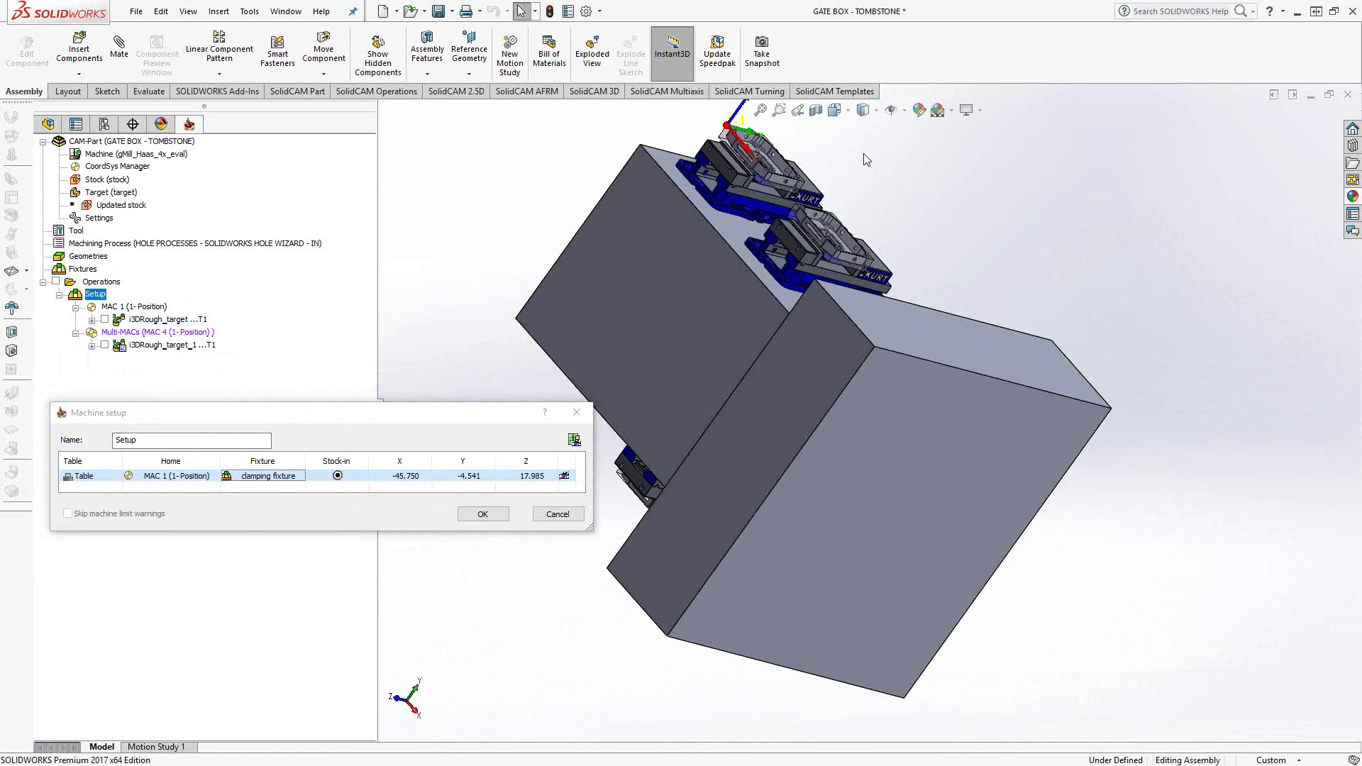
click(556, 514)
Measure the offset from the MAC 1 origin vertex to the tombstone base's underside centre point, relative to CoordSys_MAC1-1.
click(152, 97)
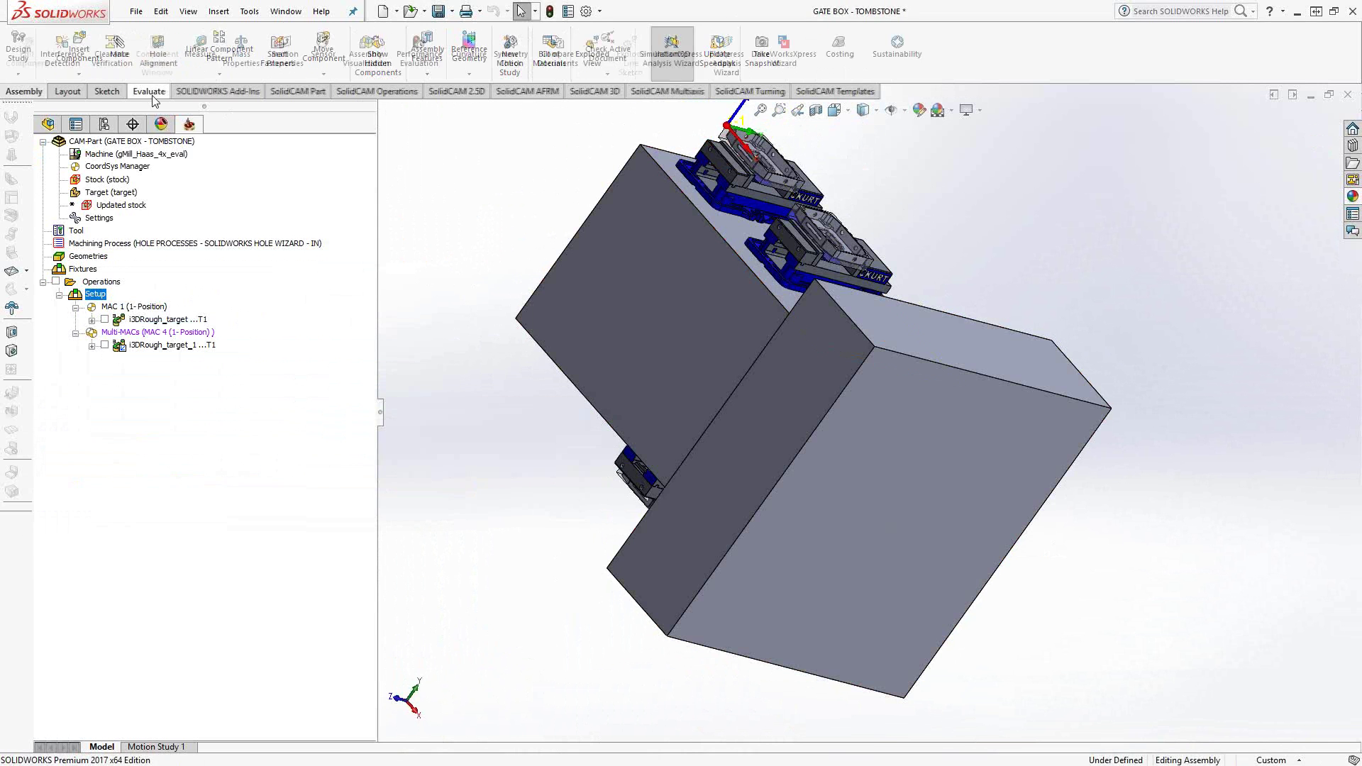
click(200, 50)
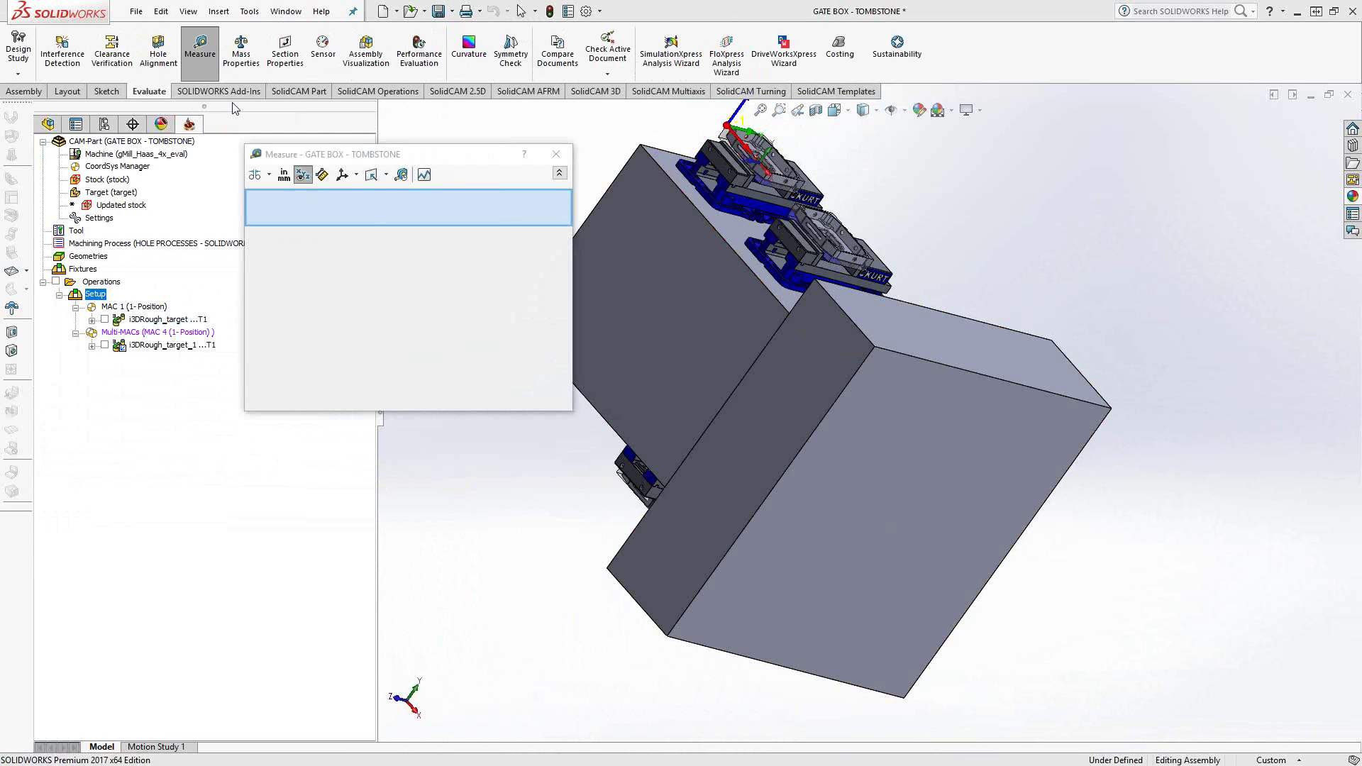
click(357, 175)
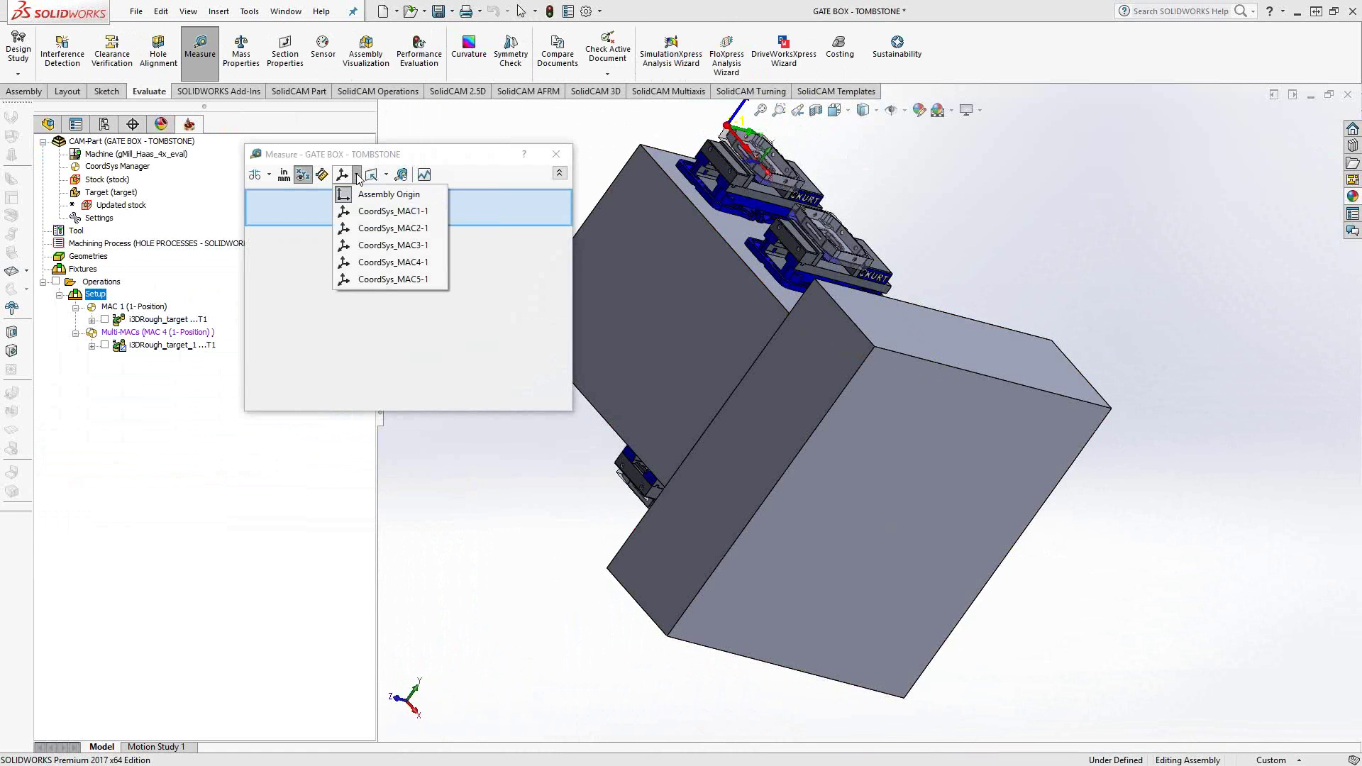
click(357, 213)
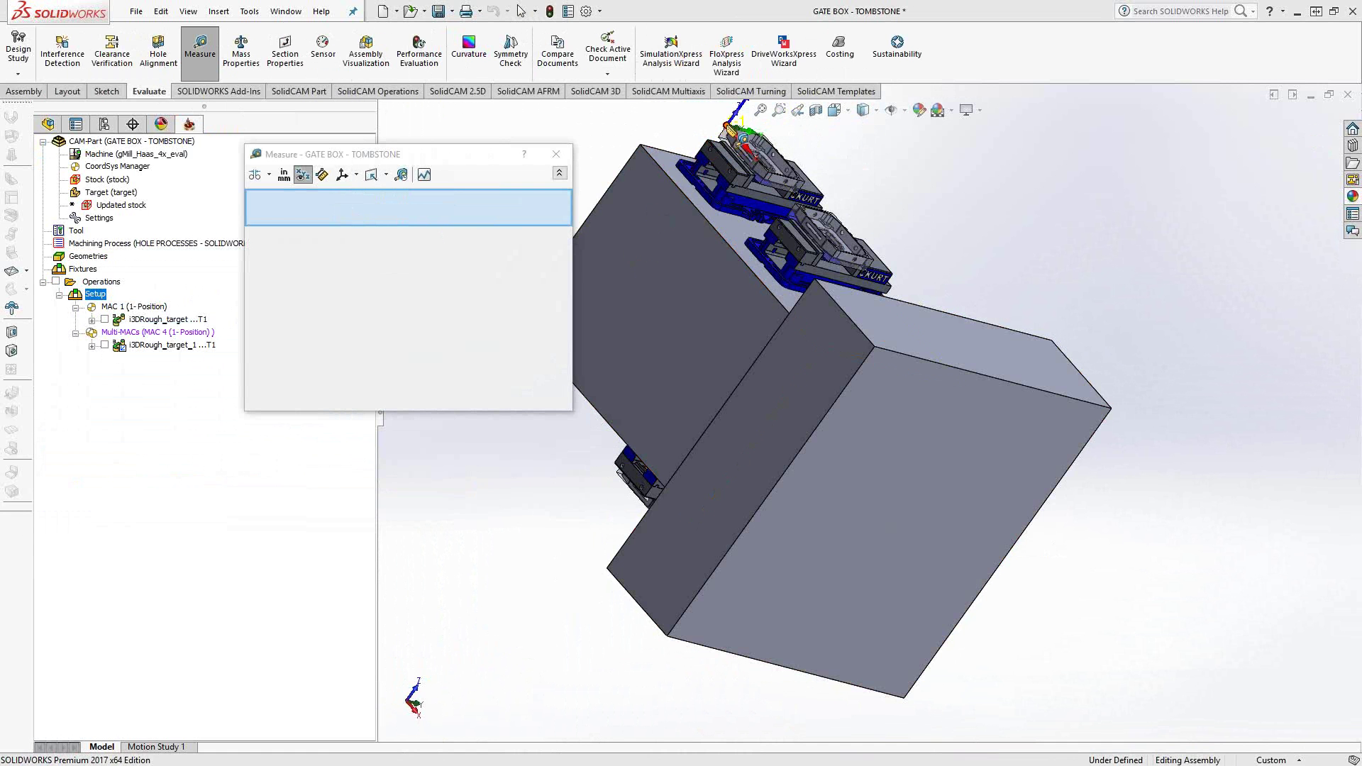
click(729, 129)
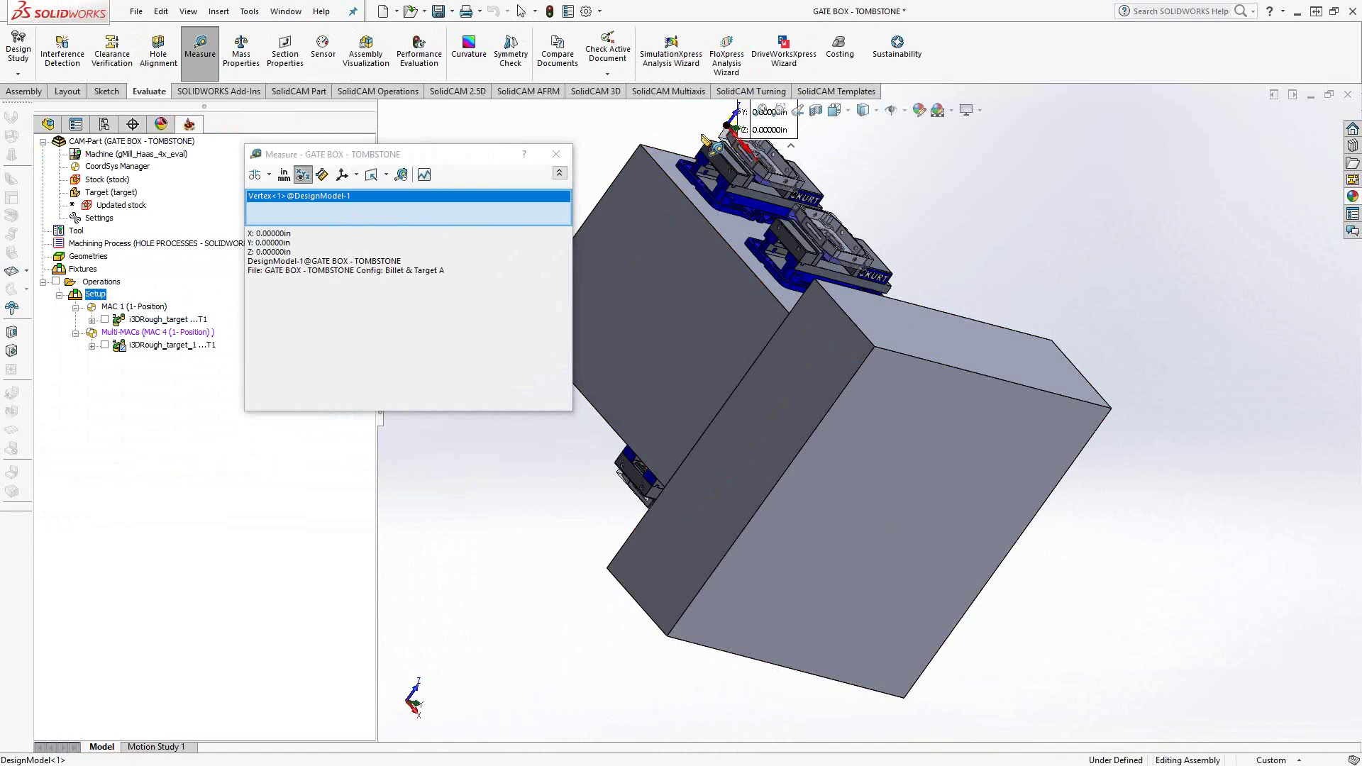
middle_drag(816, 491, 938, 565)
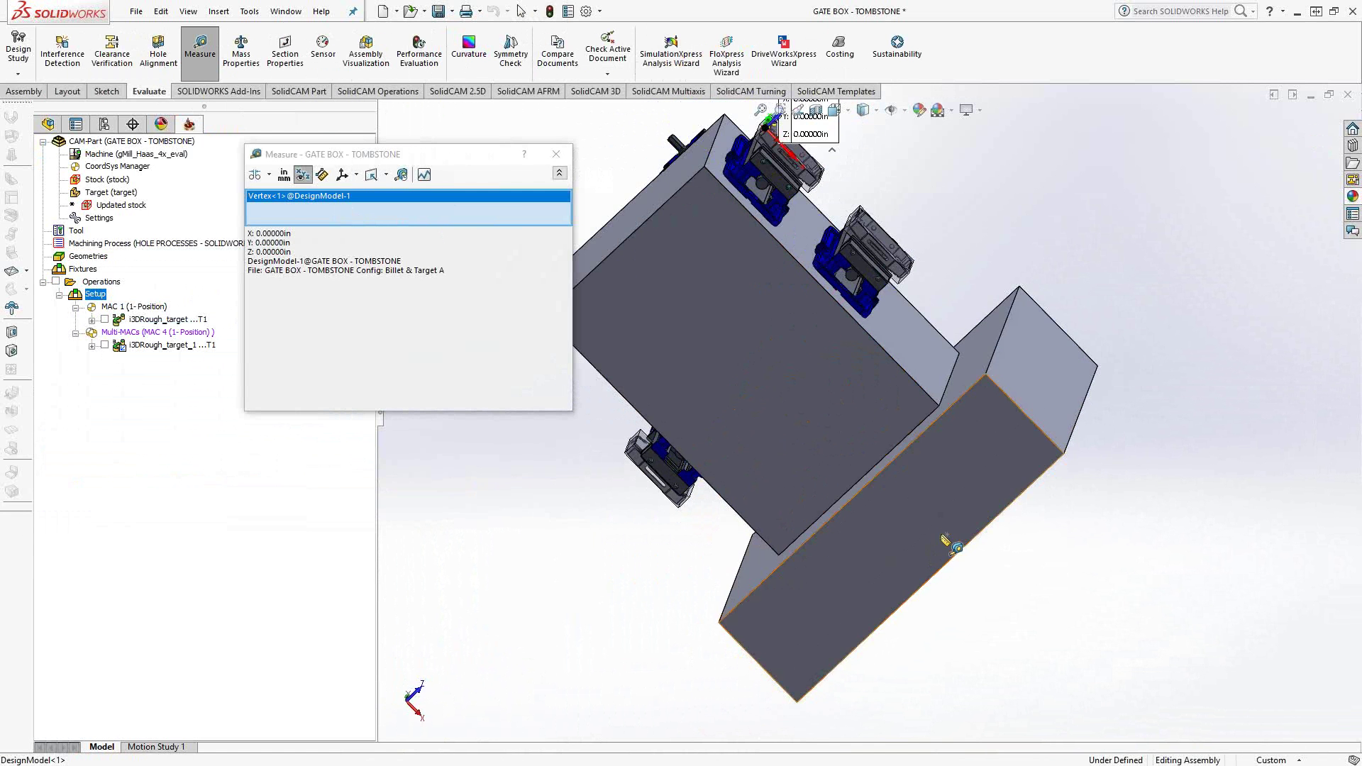
click(948, 535)
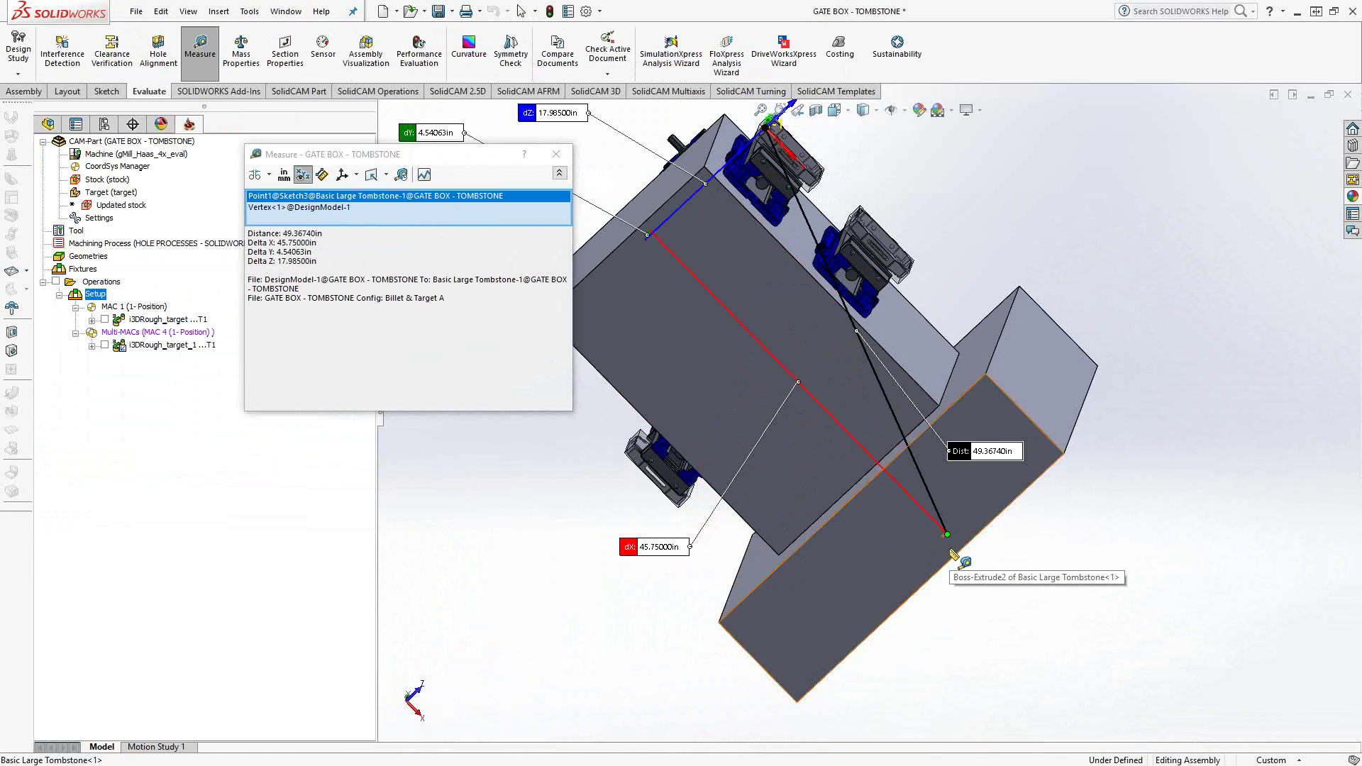
click(556, 154)
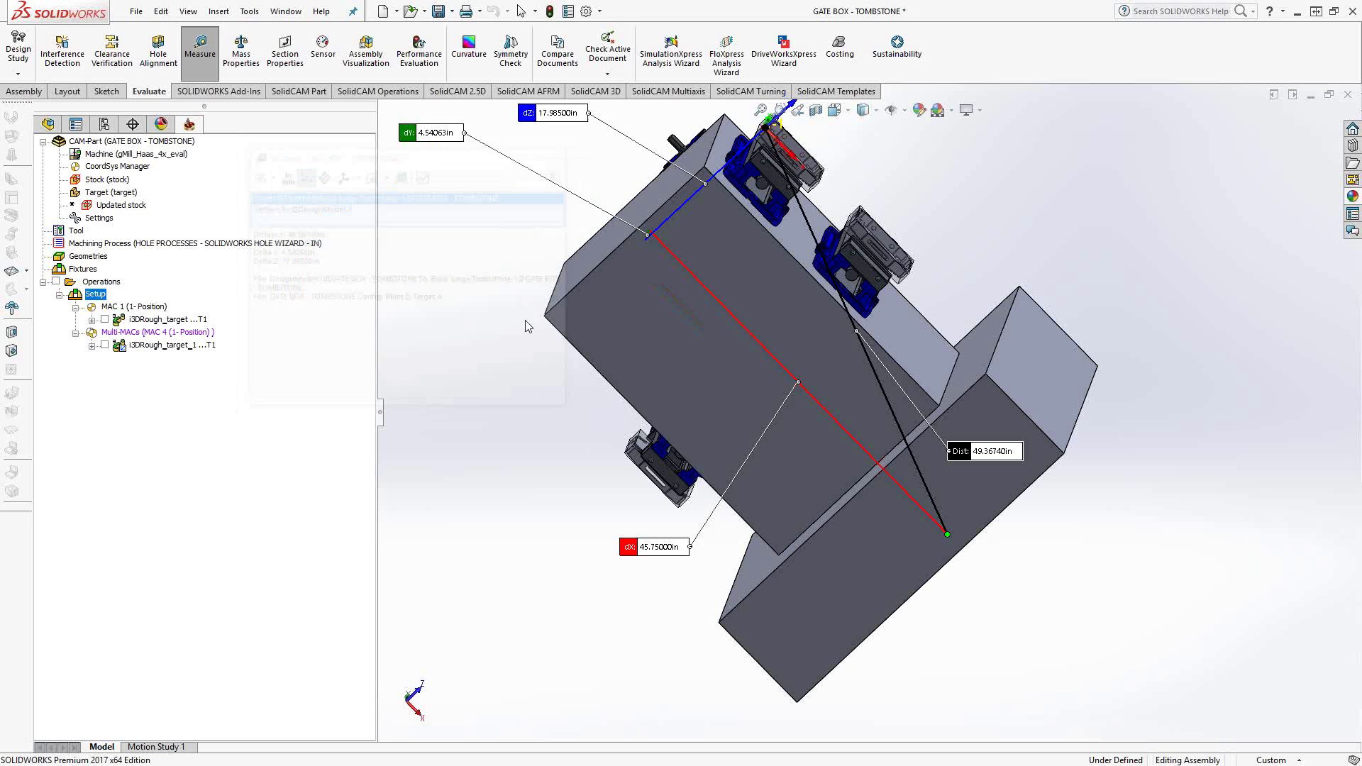
View the tombstone's vices from other sides and display the assembly's feature tree.
middle_drag(540, 415, 495, 552)
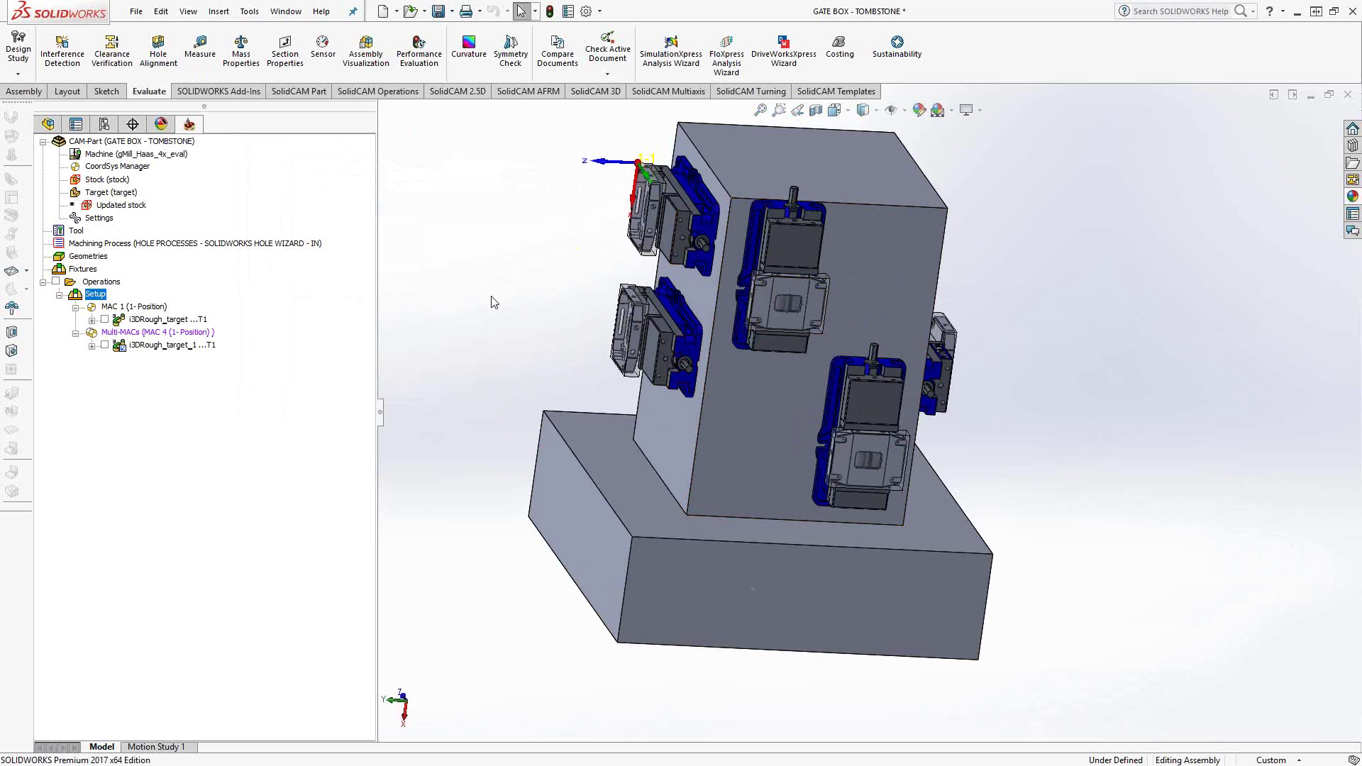
middle_drag(501, 289, 825, 319)
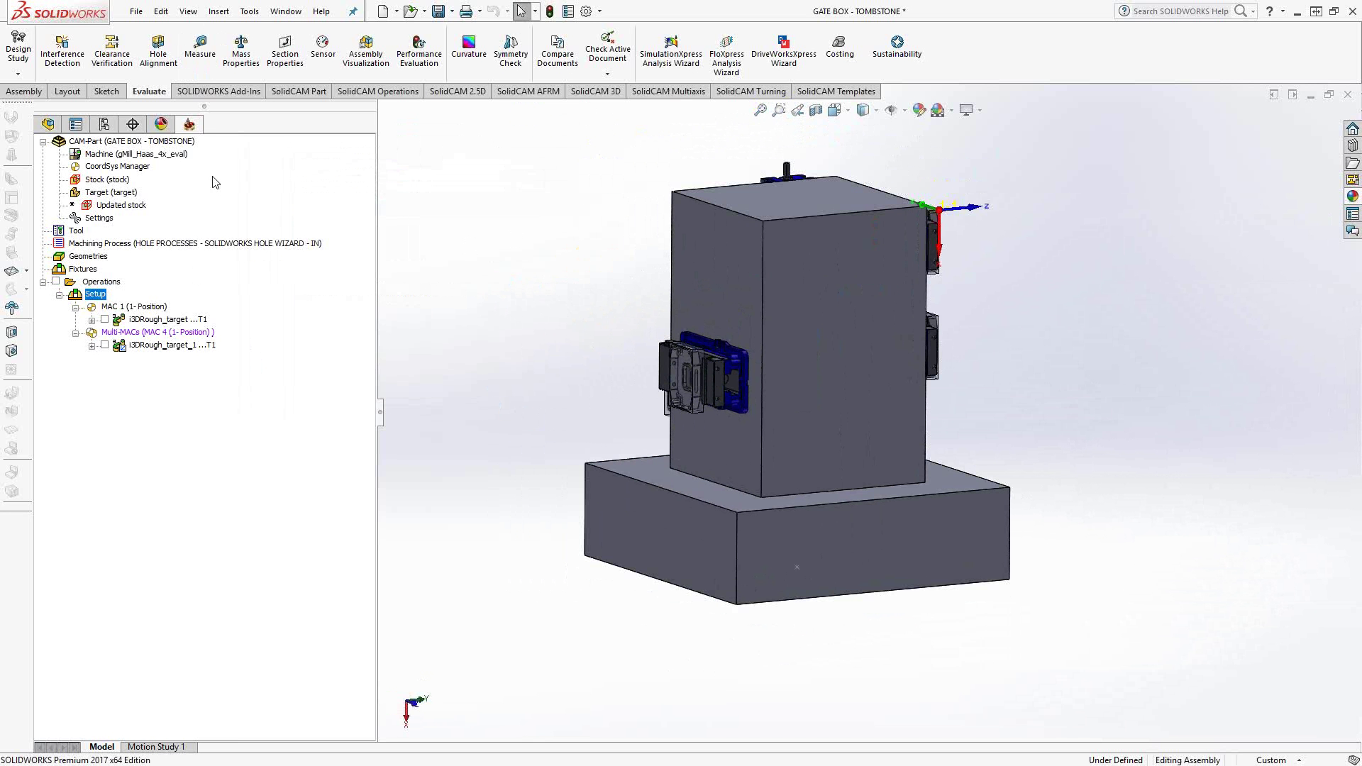
click(47, 125)
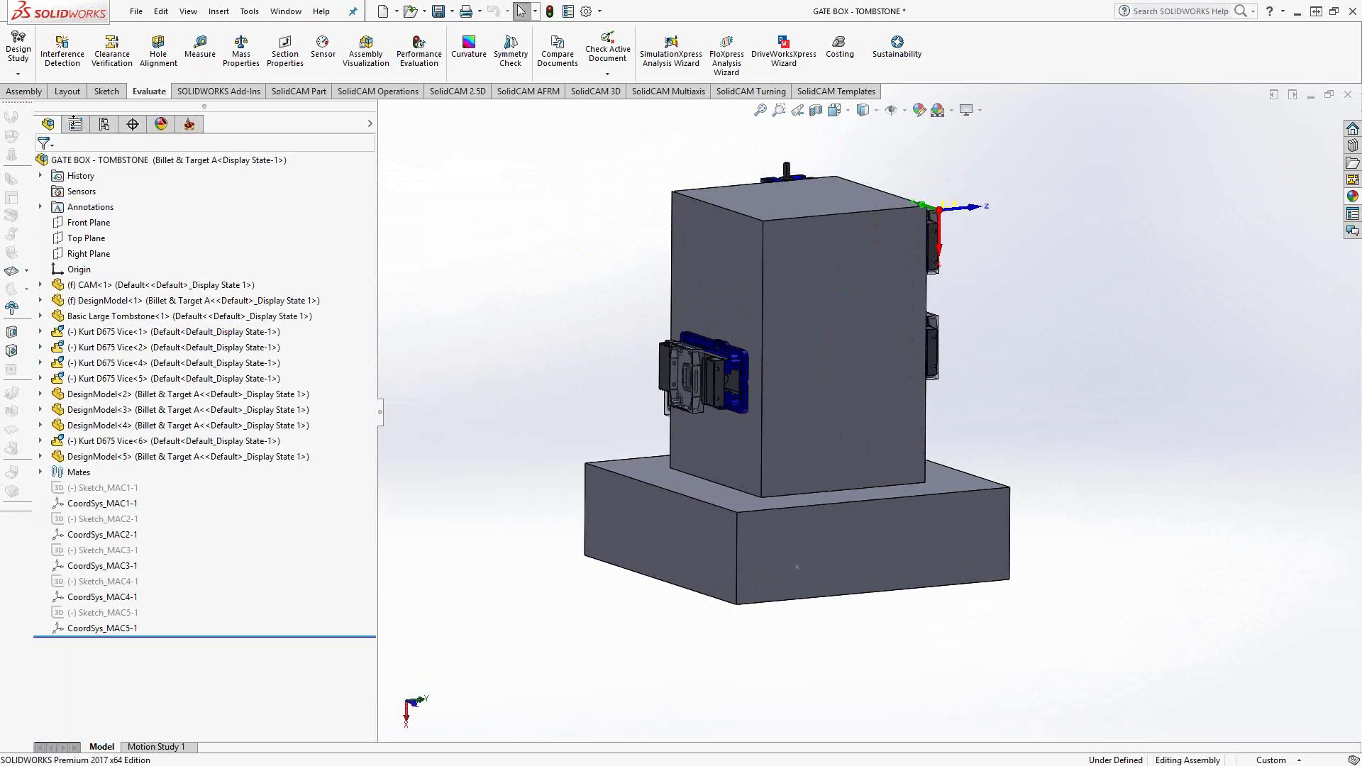
Insert the Kurt D675 Vice assembly and place it in open space beside the tombstone.
click(24, 91)
click(77, 56)
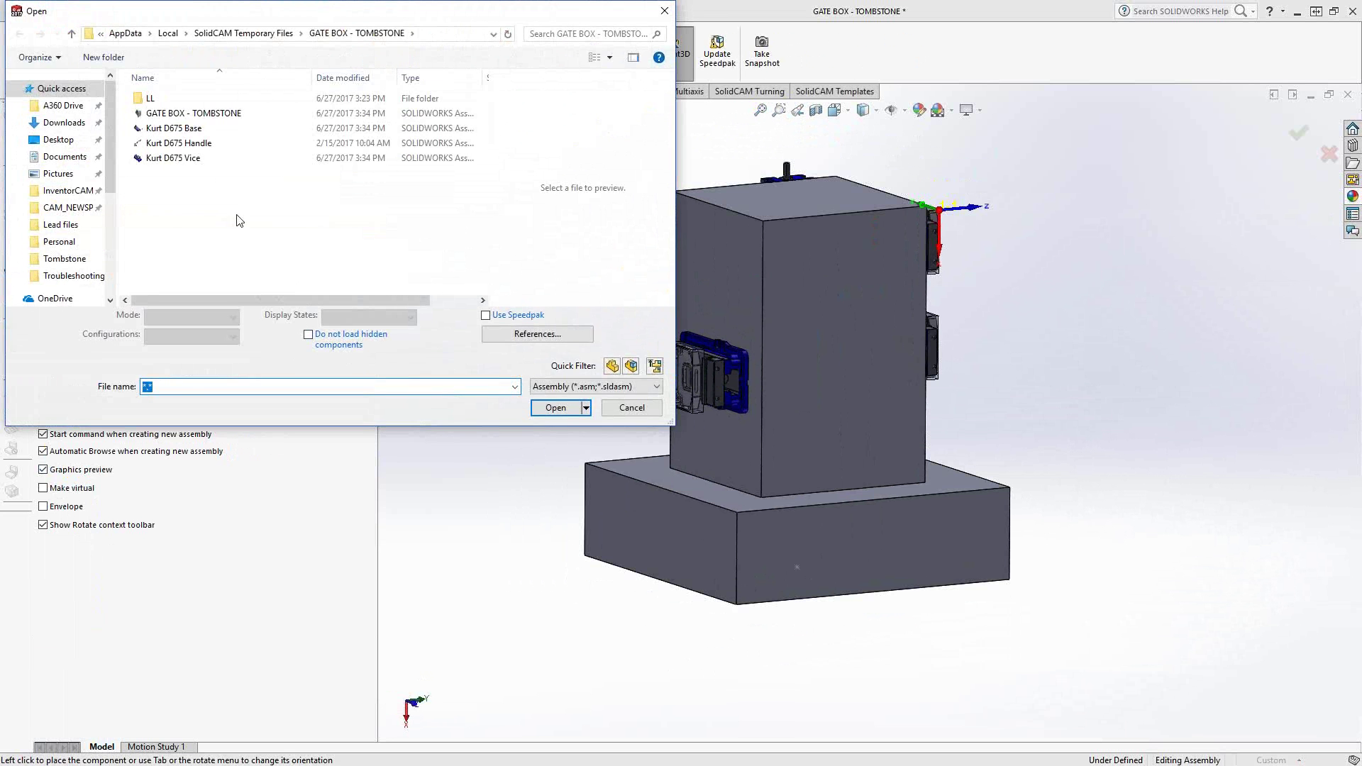
click(188, 159)
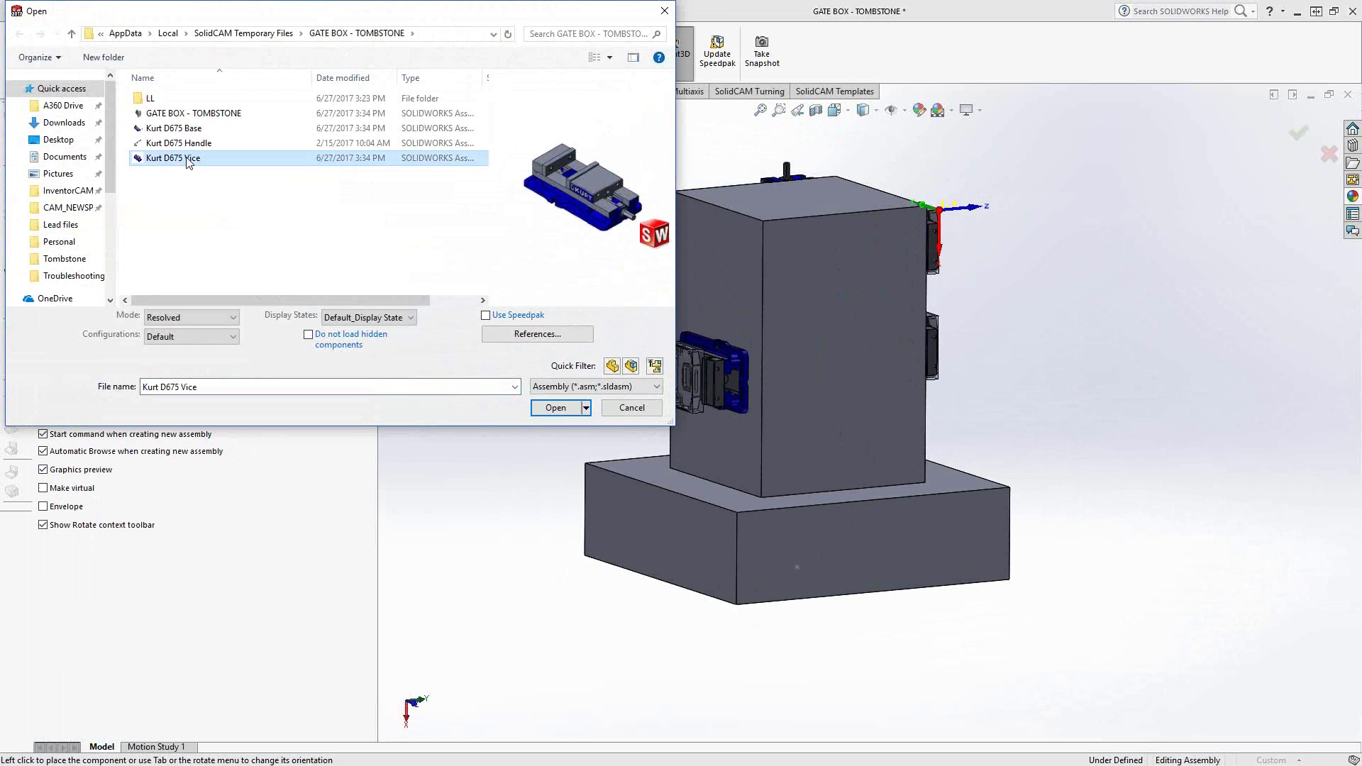
click(557, 409)
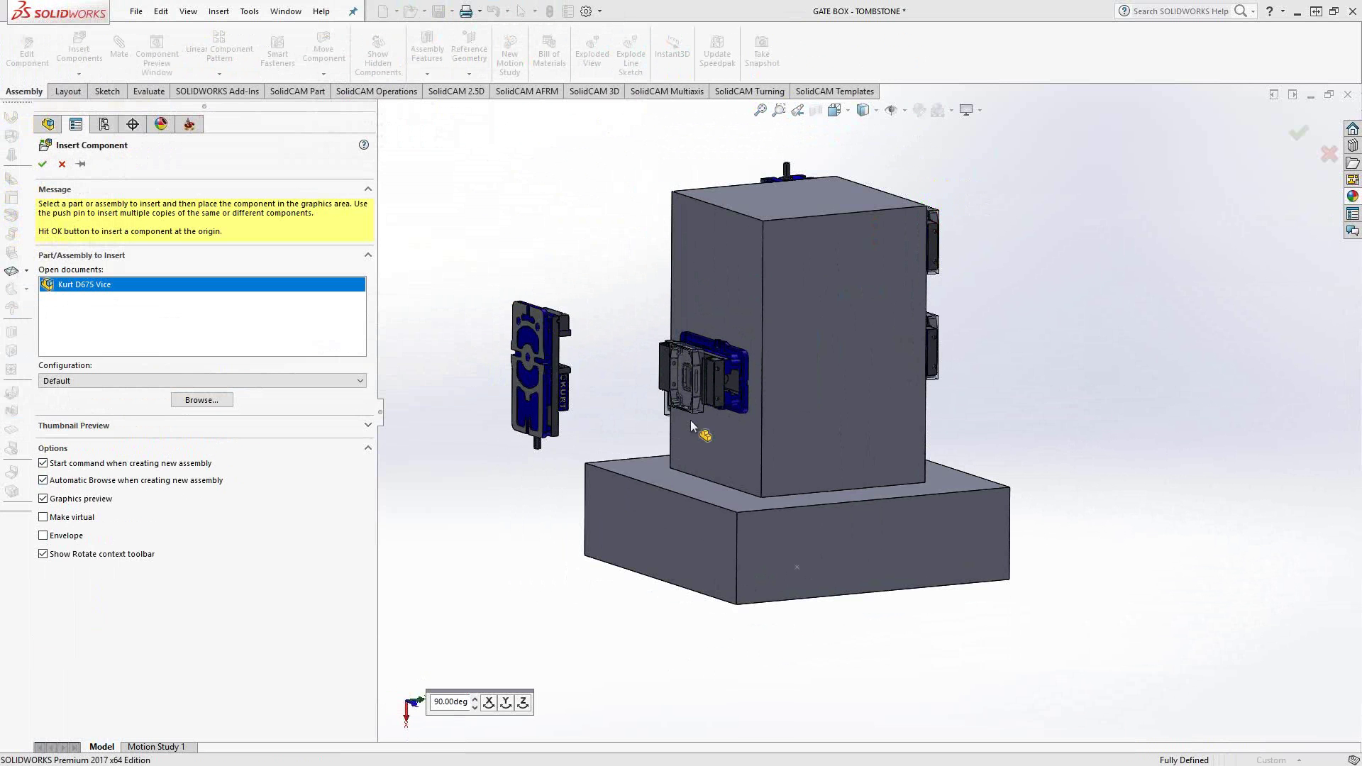
click(1095, 308)
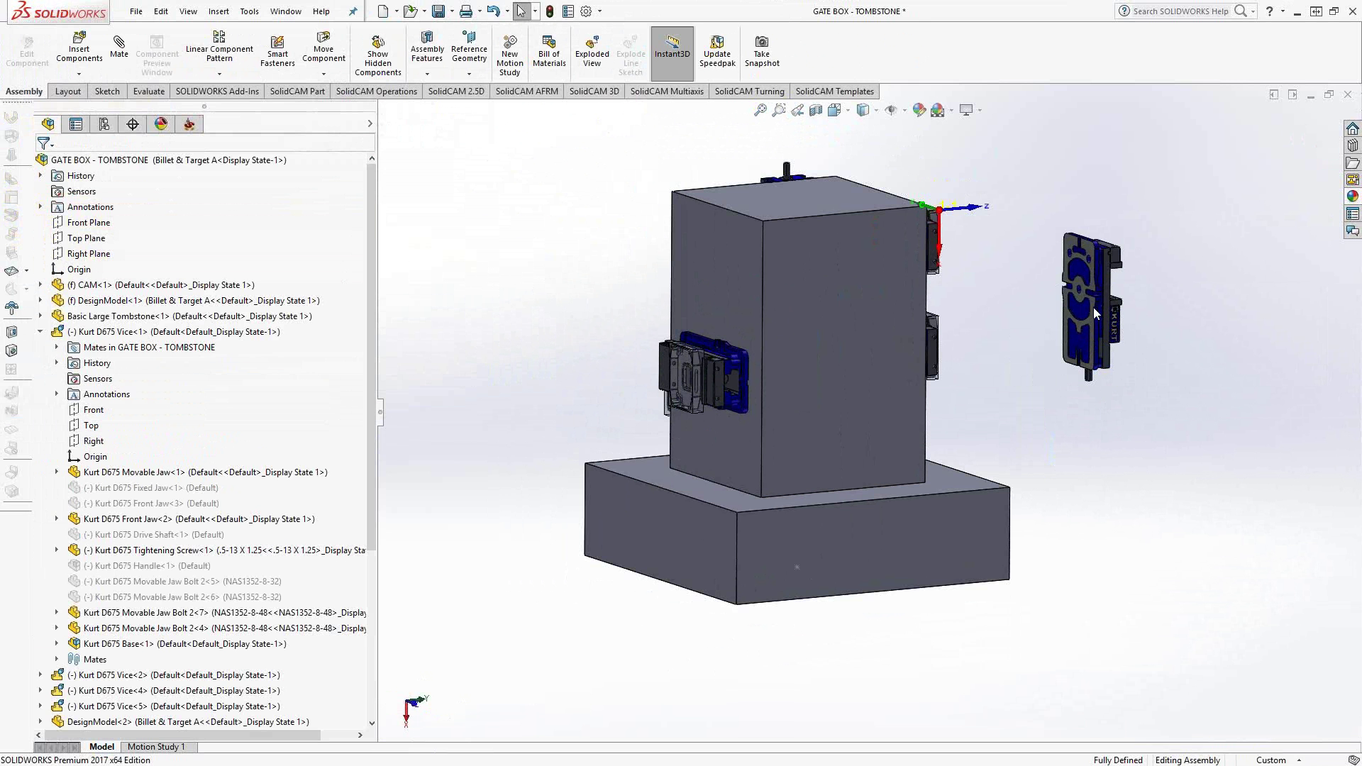
Mate the new vice's base underside coincident with the tombstone's empty side face.
click(118, 54)
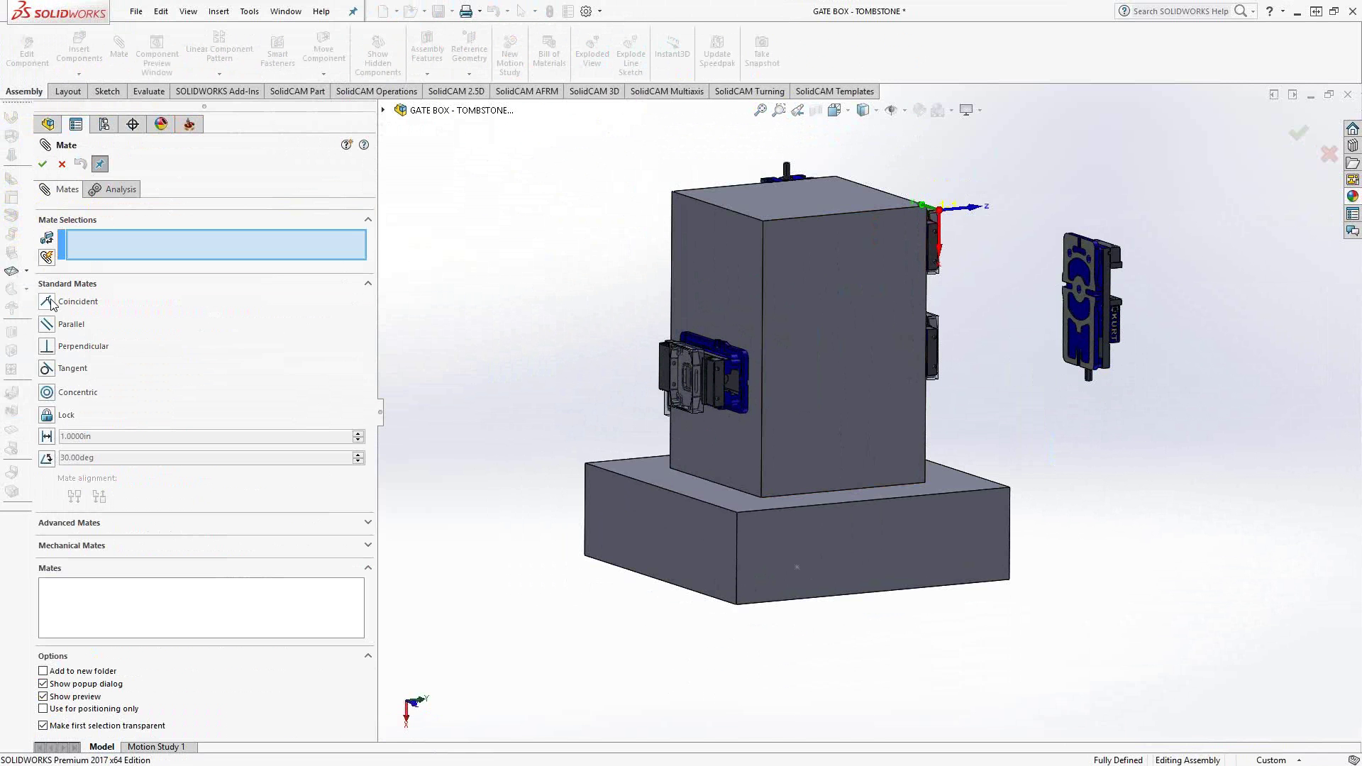
scroll(1133, 292, down, 3)
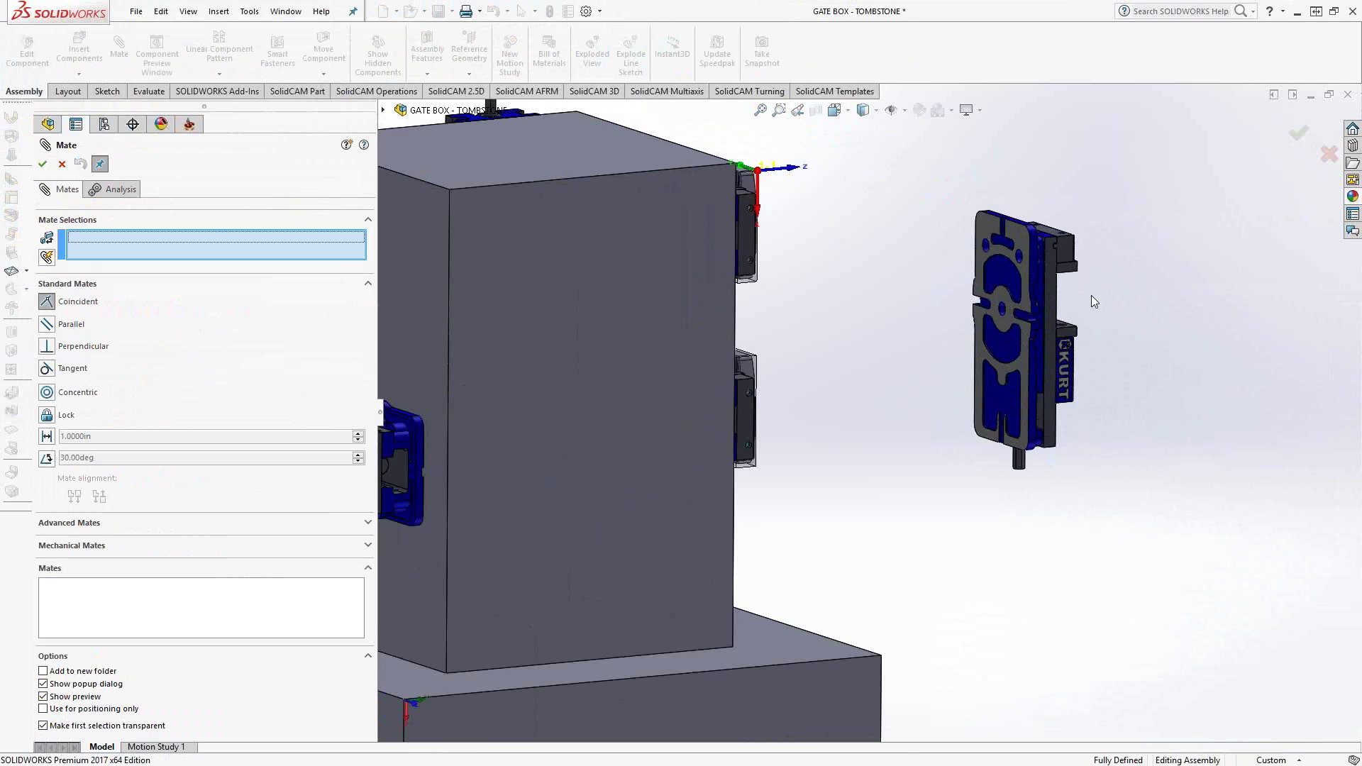
click(1026, 273)
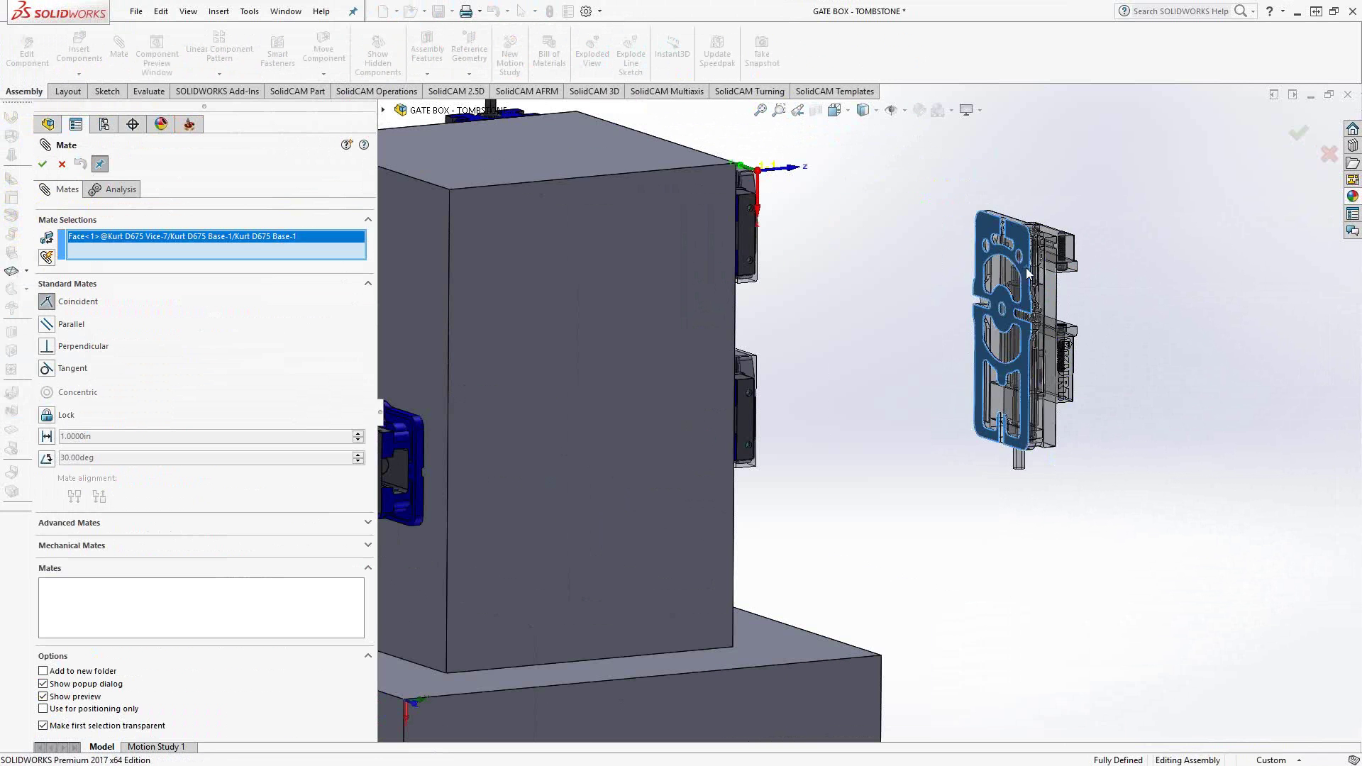
click(583, 304)
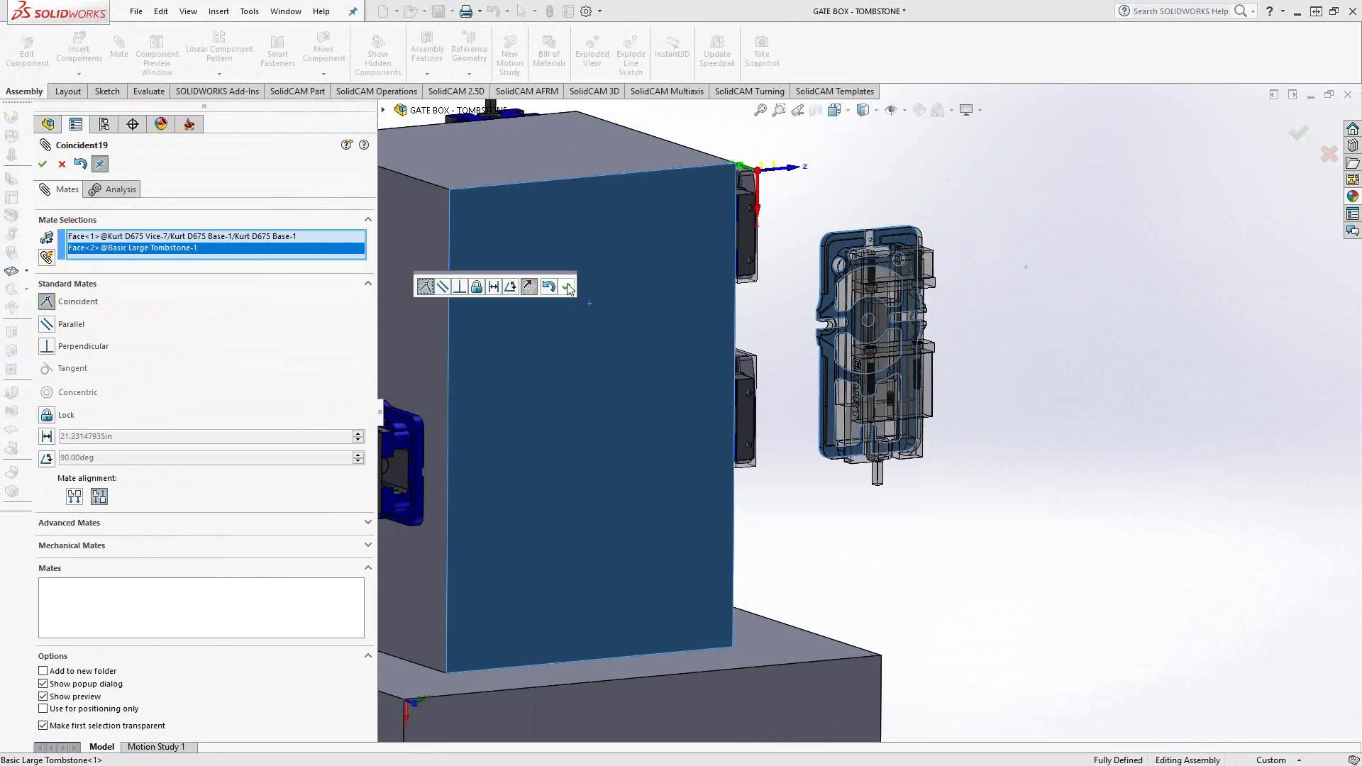
click(565, 285)
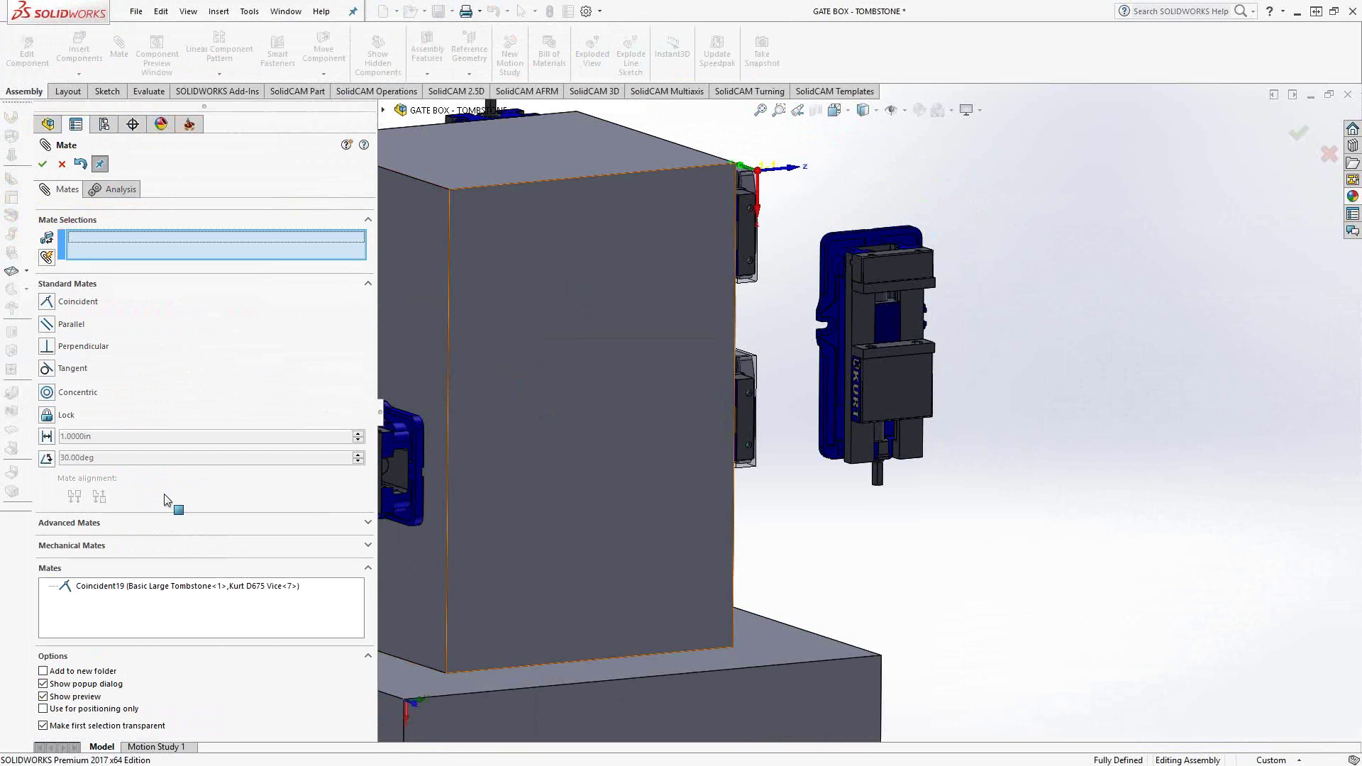
Set up a centered Width mate using the two tombstone side faces adjoining the new vice's mounting face as width references.
click(77, 523)
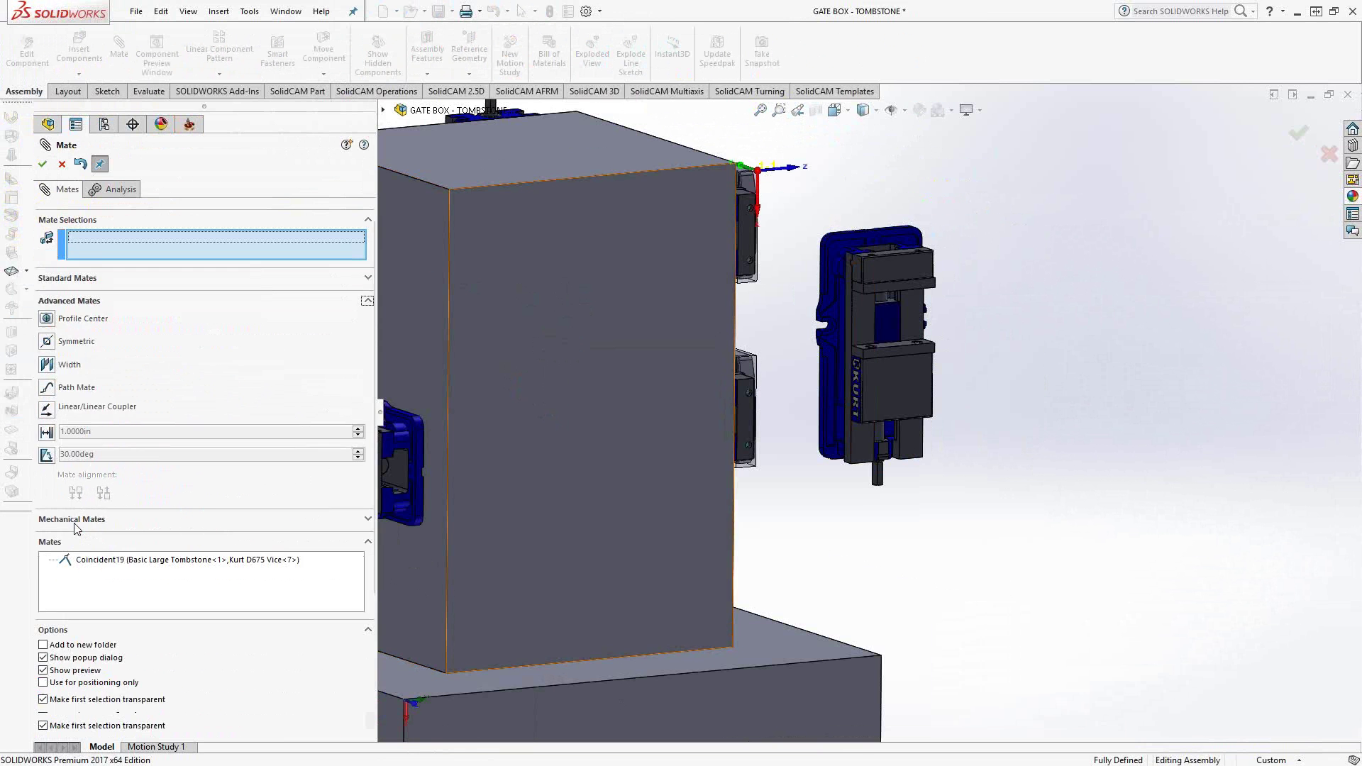
click(47, 364)
click(419, 326)
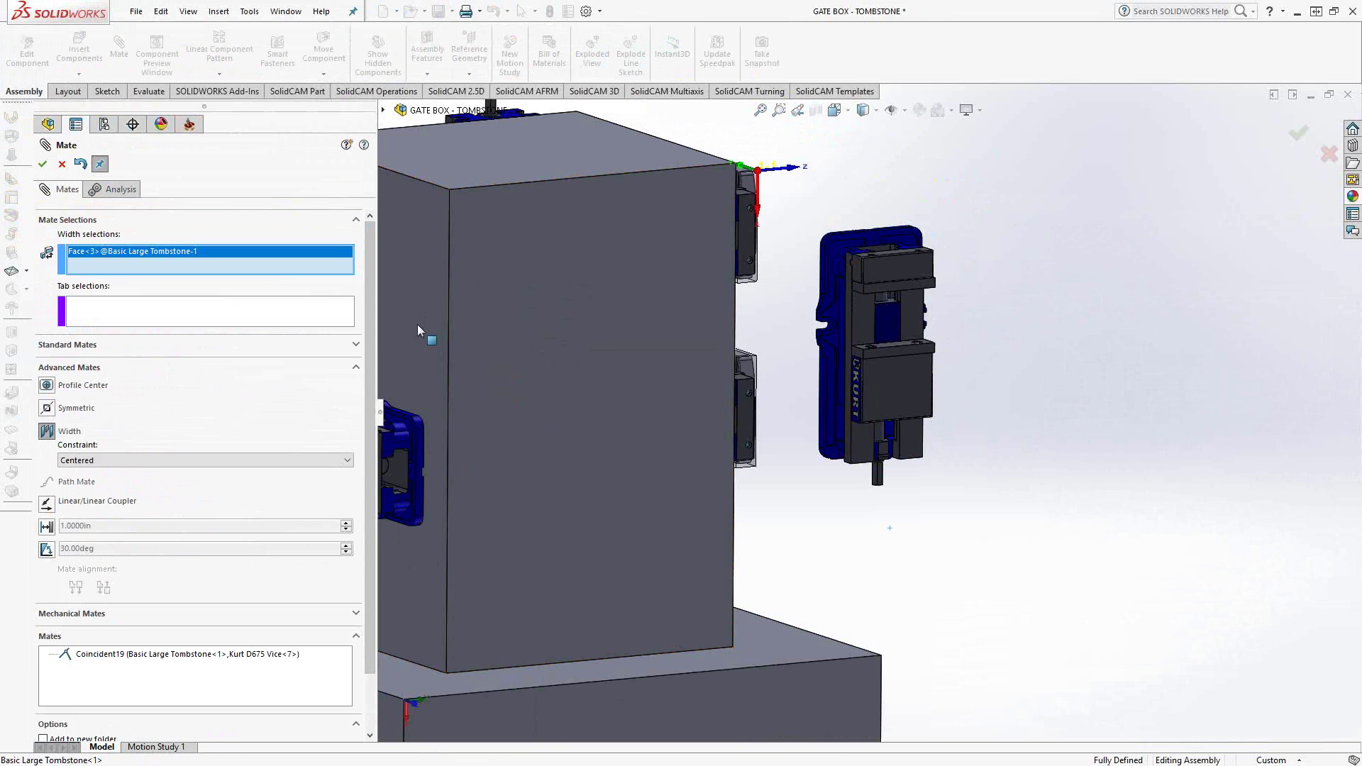
scroll(419, 328, up, 5)
middle_drag(576, 371, 756, 513)
click(761, 481)
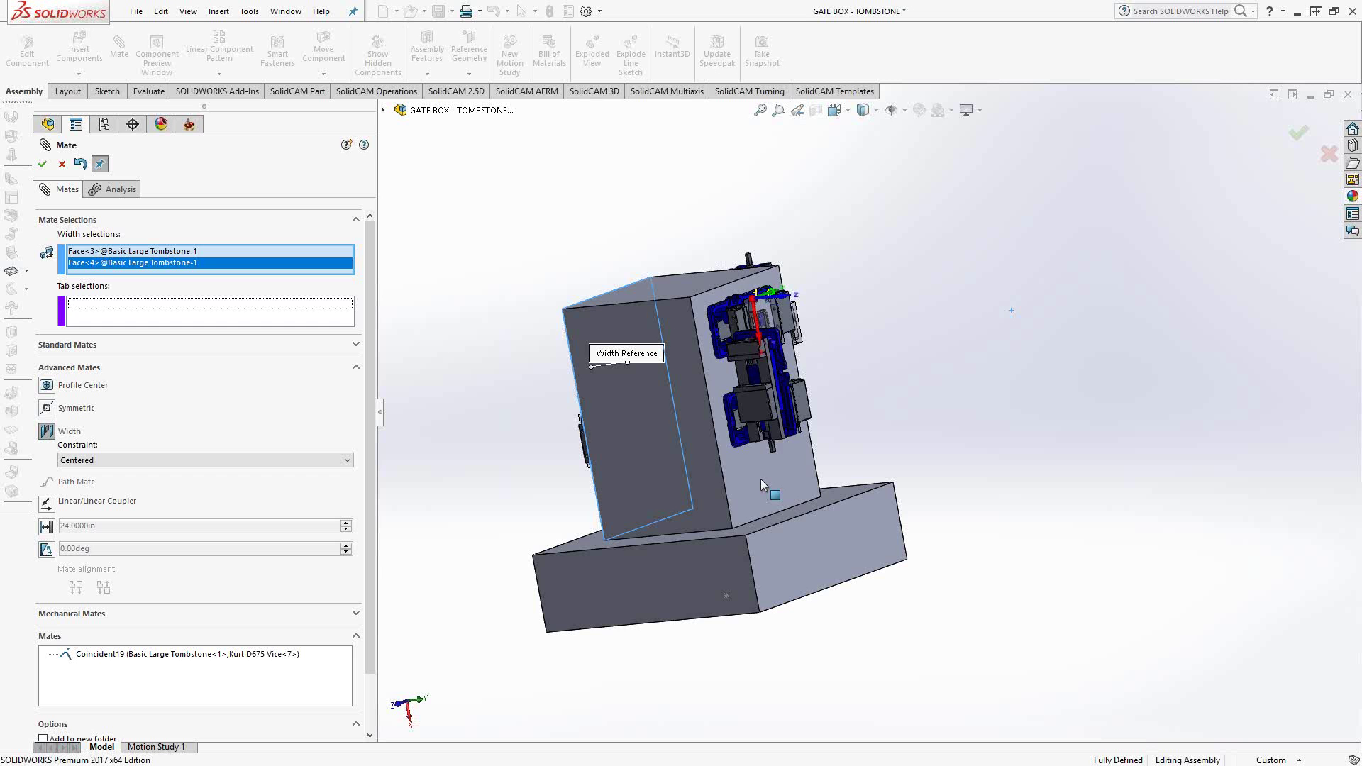
Choose the two opposite side faces of the new vice's base as tab references and accept the Width mate.
middle_drag(514, 438, 855, 373)
scroll(857, 369, down, 3)
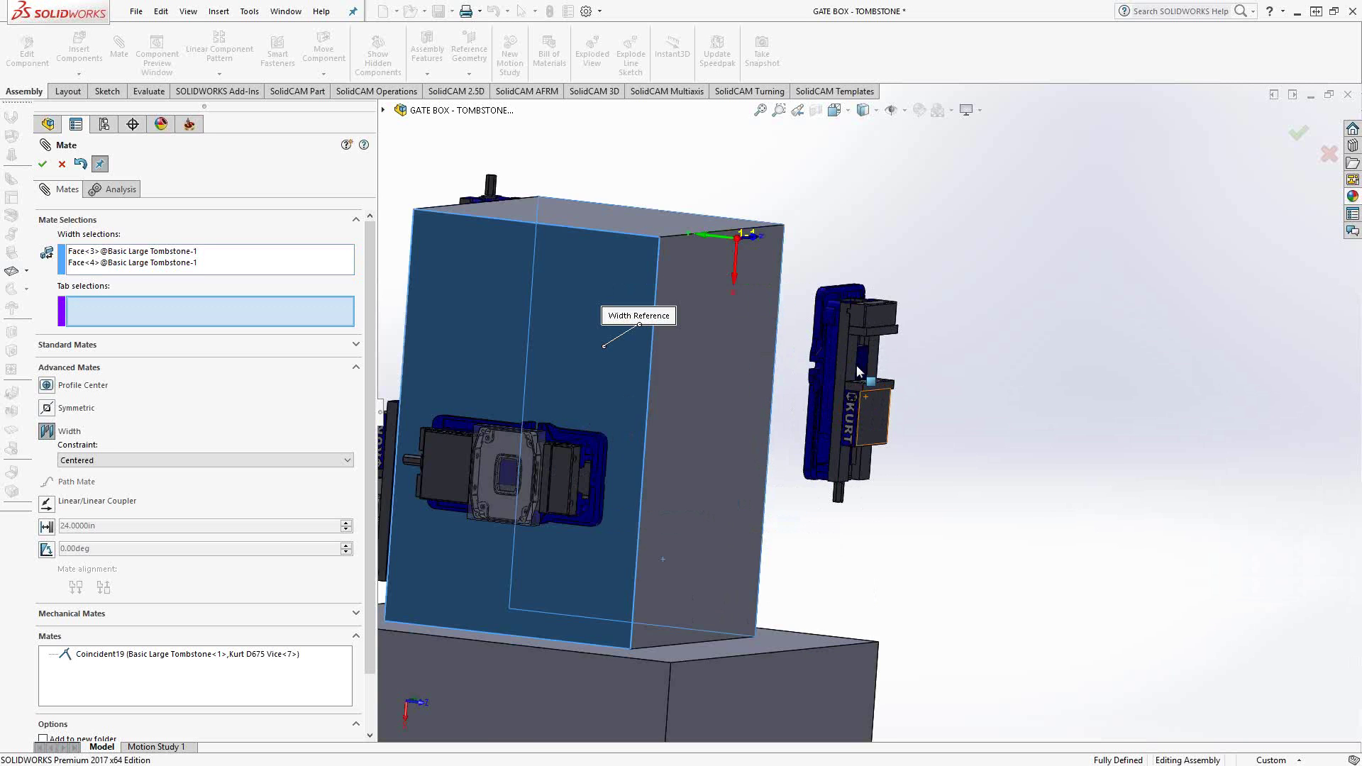
scroll(858, 368, down, 5)
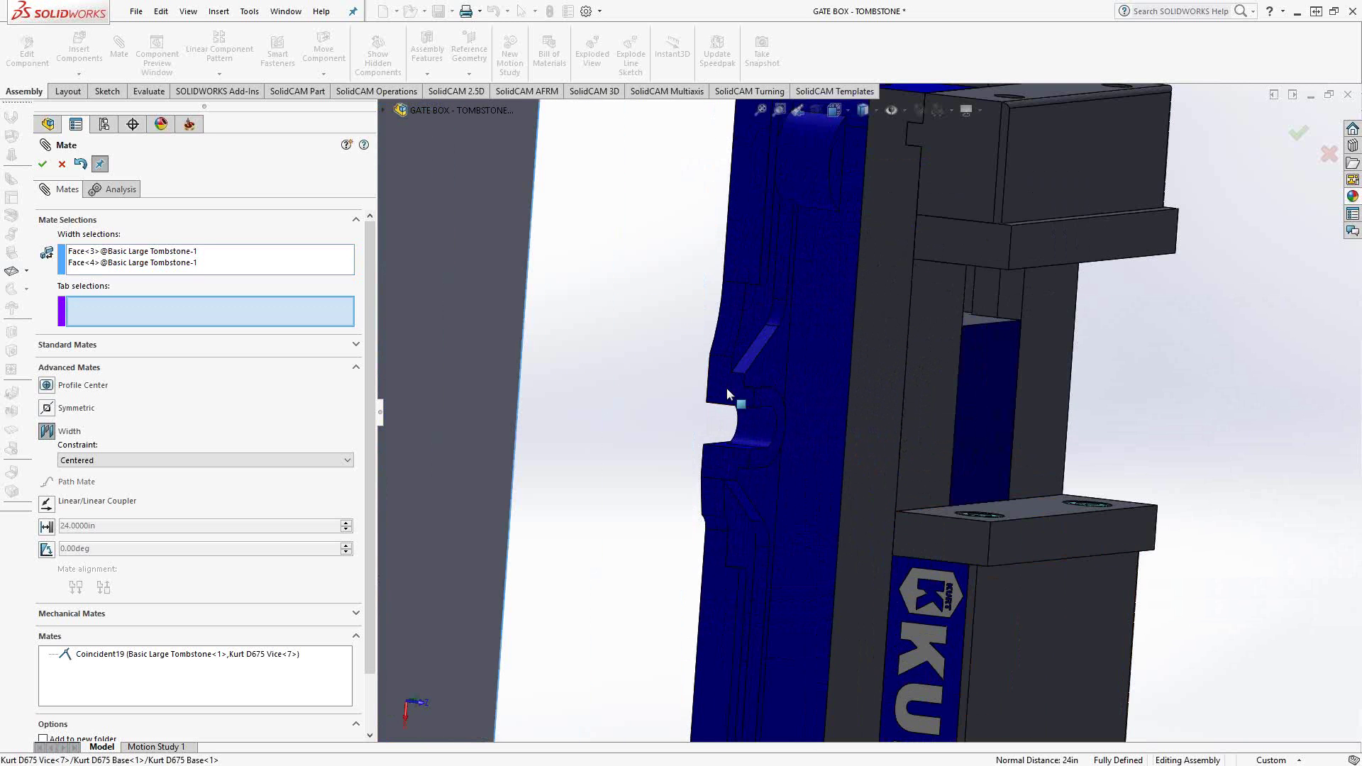
click(727, 387)
scroll(738, 444, up, 5)
middle_drag(739, 444, 958, 390)
scroll(998, 380, down, 2)
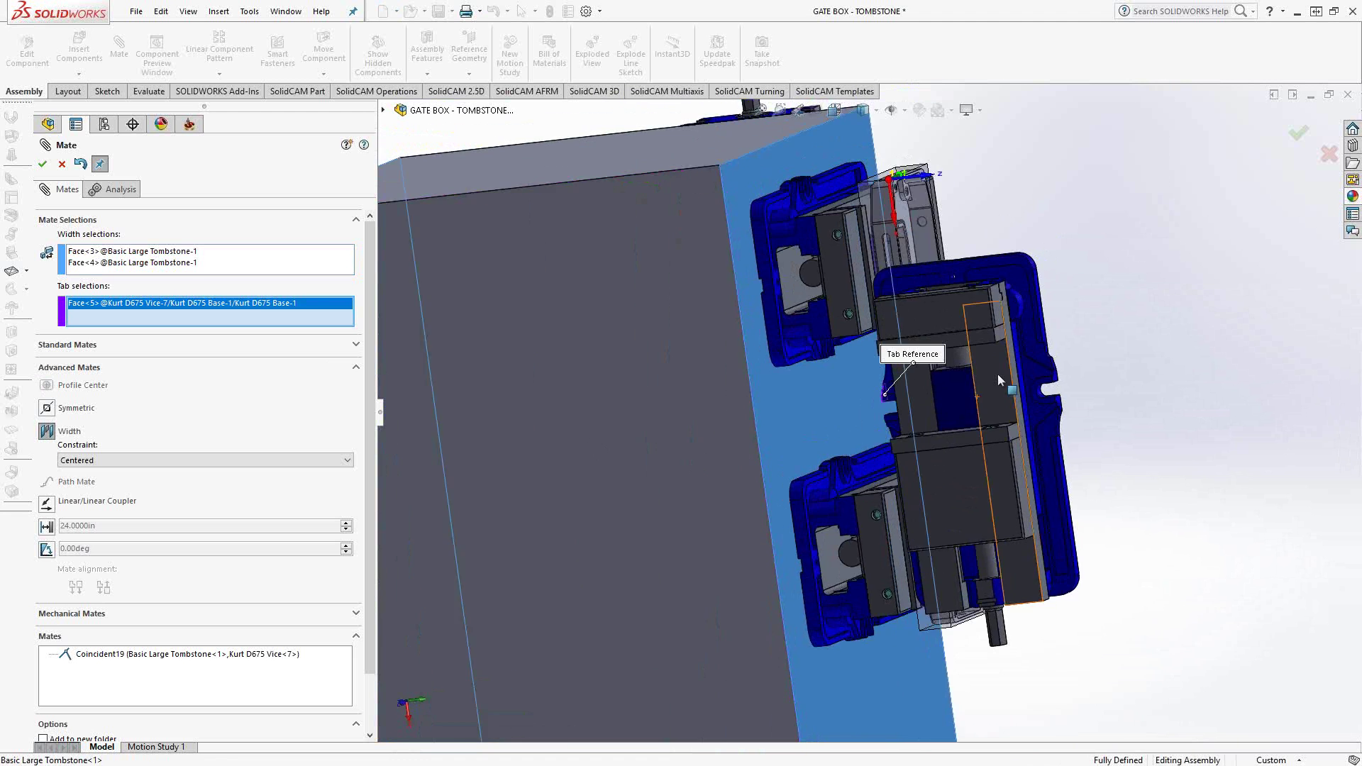
scroll(998, 380, down, 5)
scroll(1057, 417, down, 2)
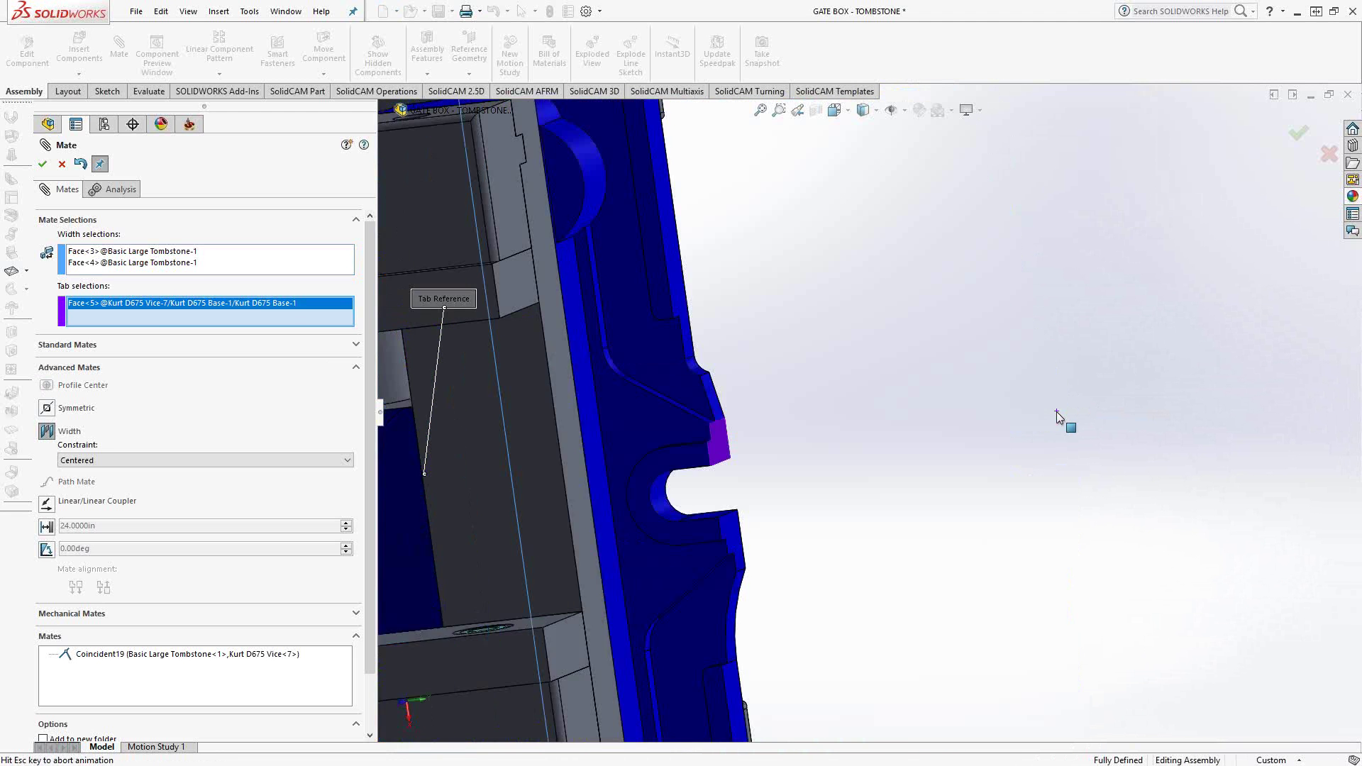
scroll(1033, 480, up, 5)
click(1014, 502)
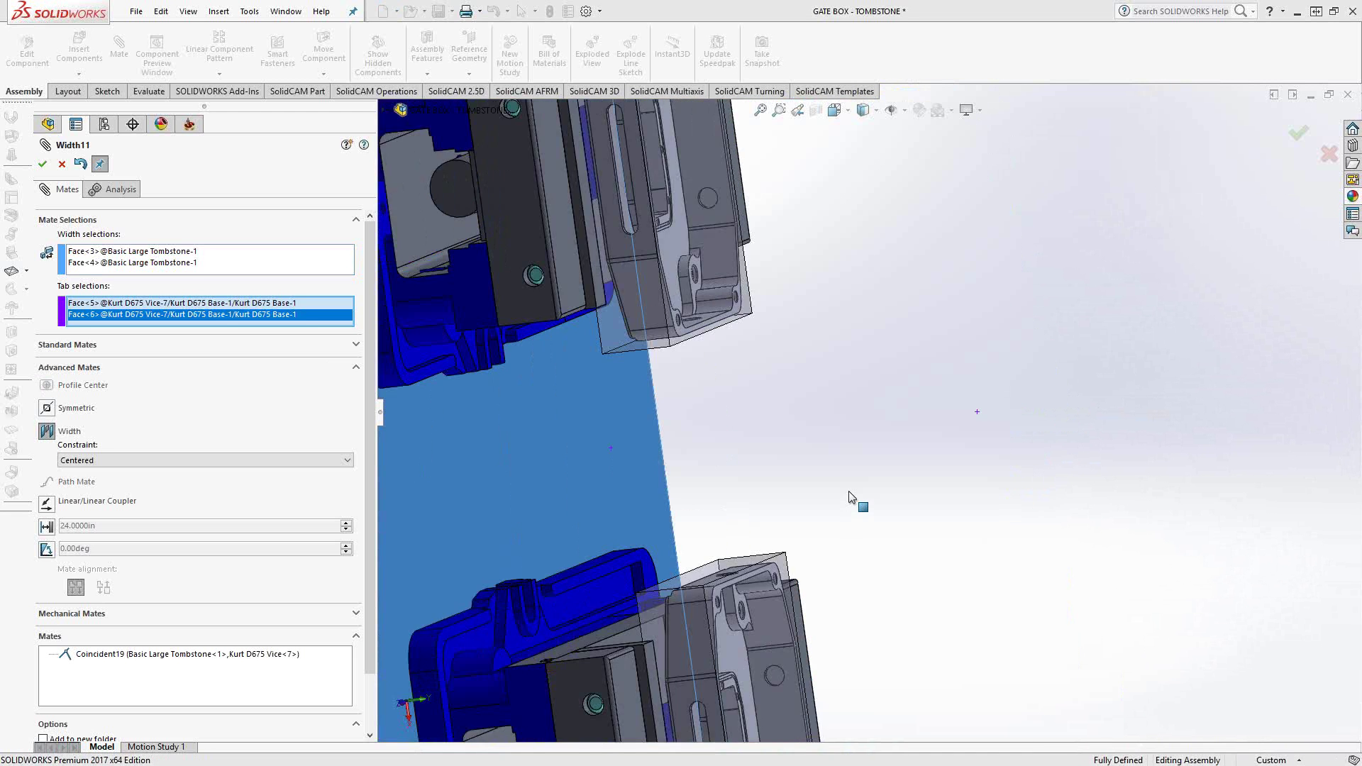
scroll(851, 498, up, 5)
middle_drag(852, 498, 695, 464)
click(42, 164)
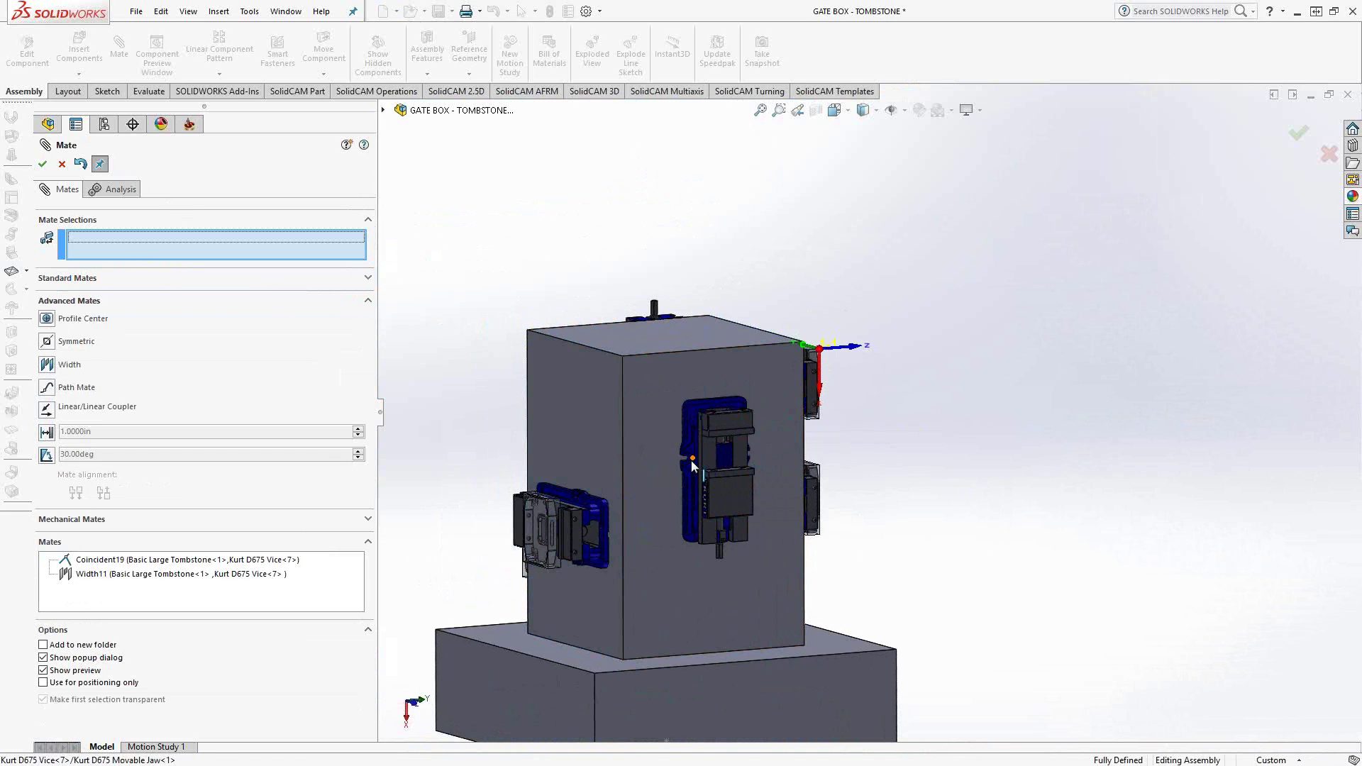
Mate the upper end face of the new vice's base coincident with the tombstone's top face and finish mating.
drag(692, 464, 690, 440)
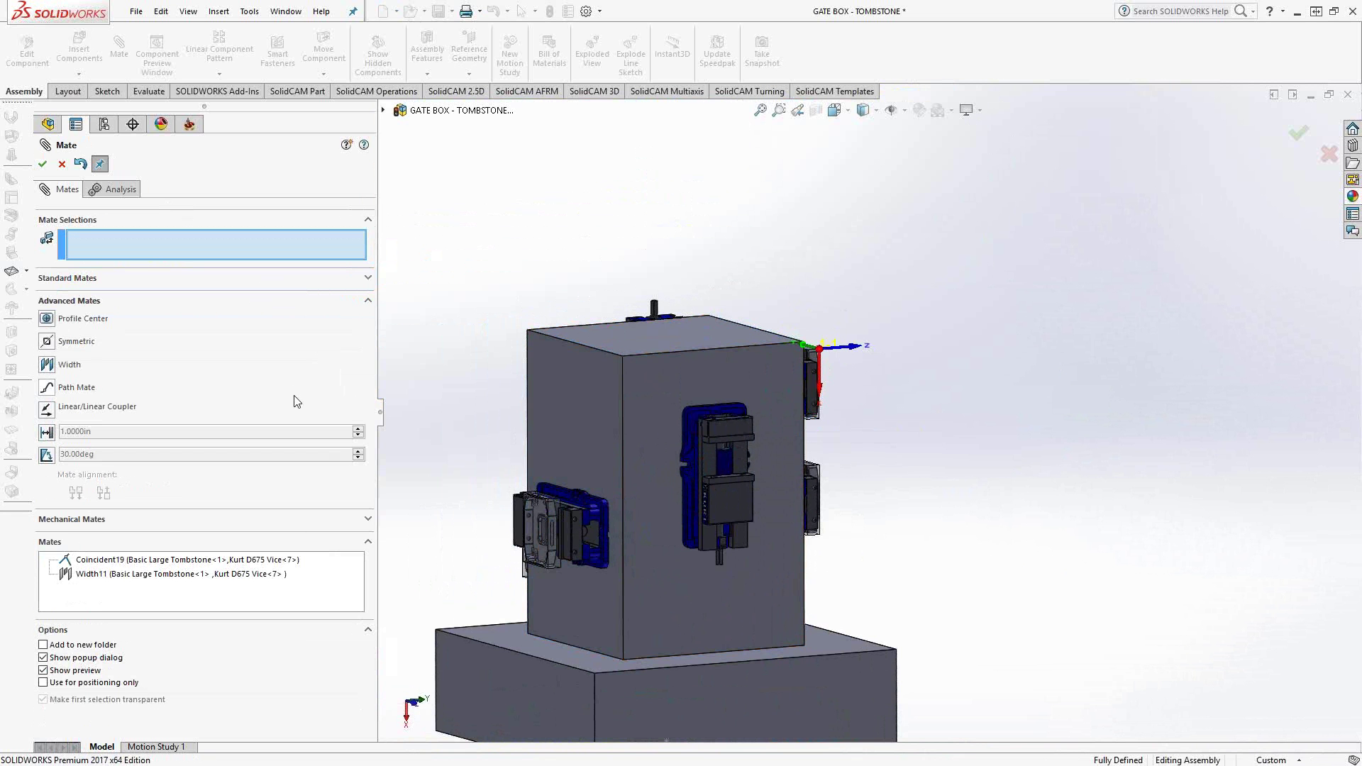
click(84, 281)
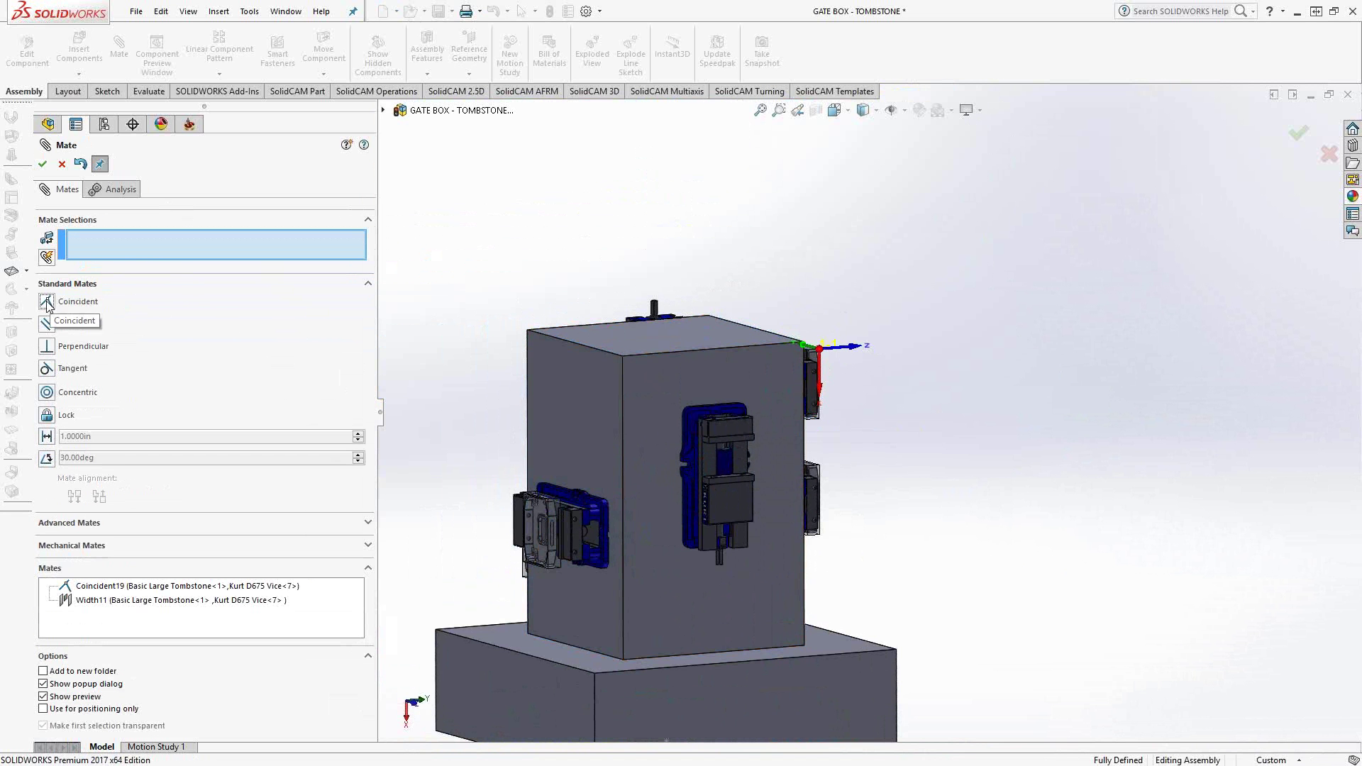
click(666, 340)
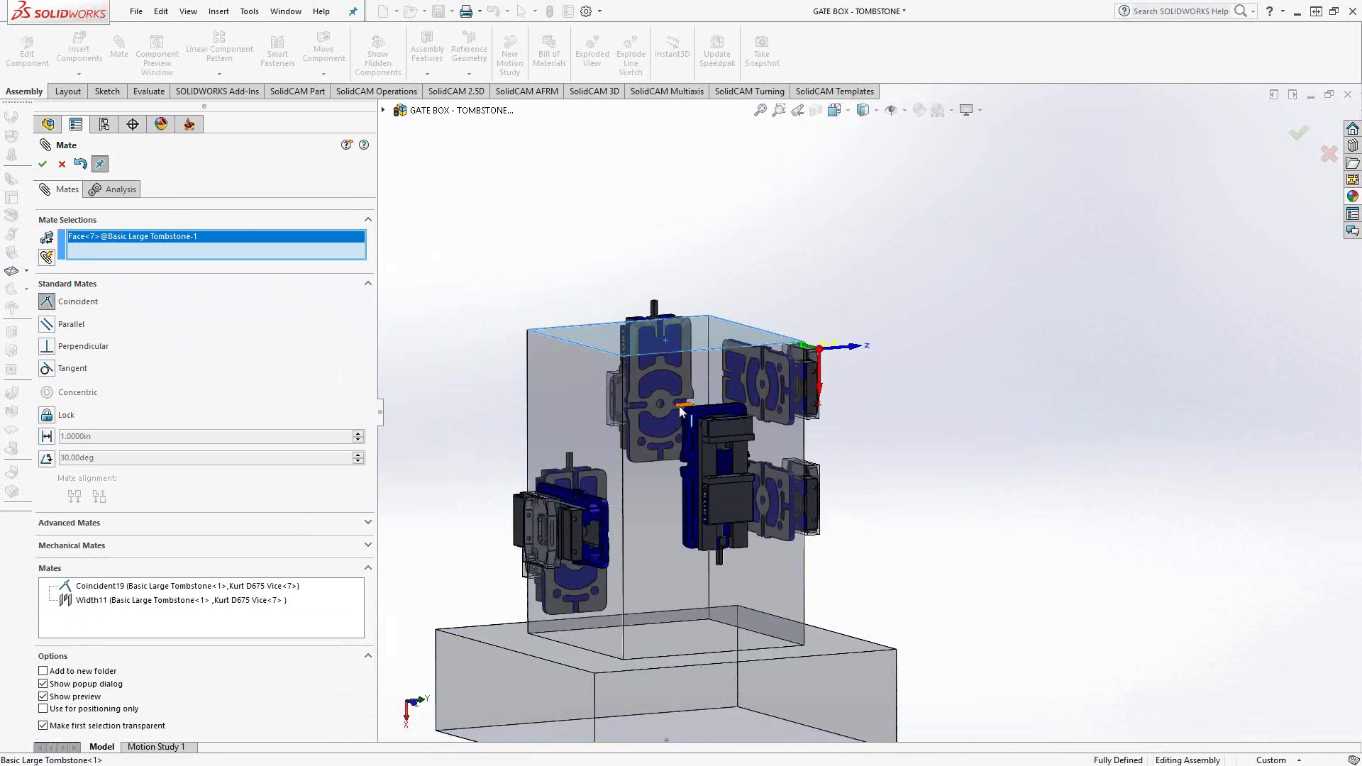
scroll(681, 410, down, 15)
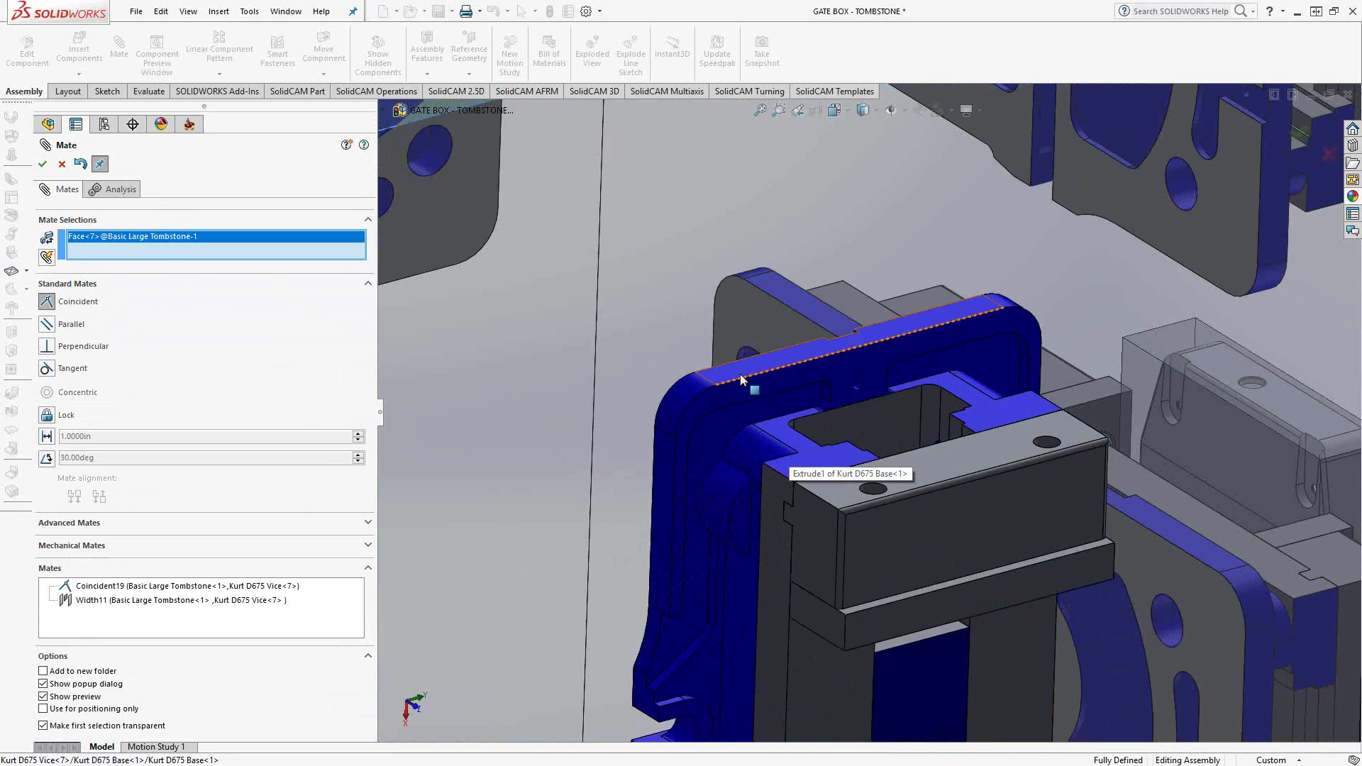
click(739, 373)
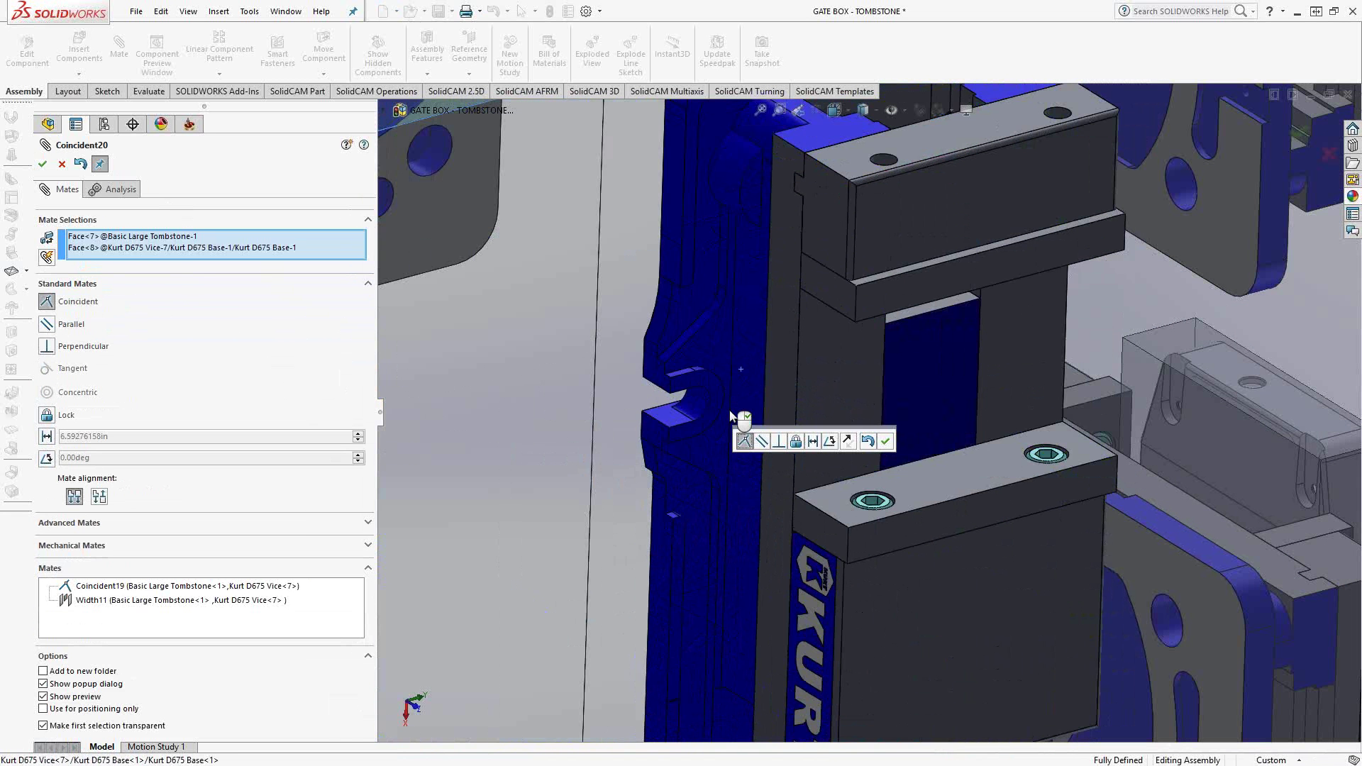
click(887, 442)
scroll(885, 440, up, 15)
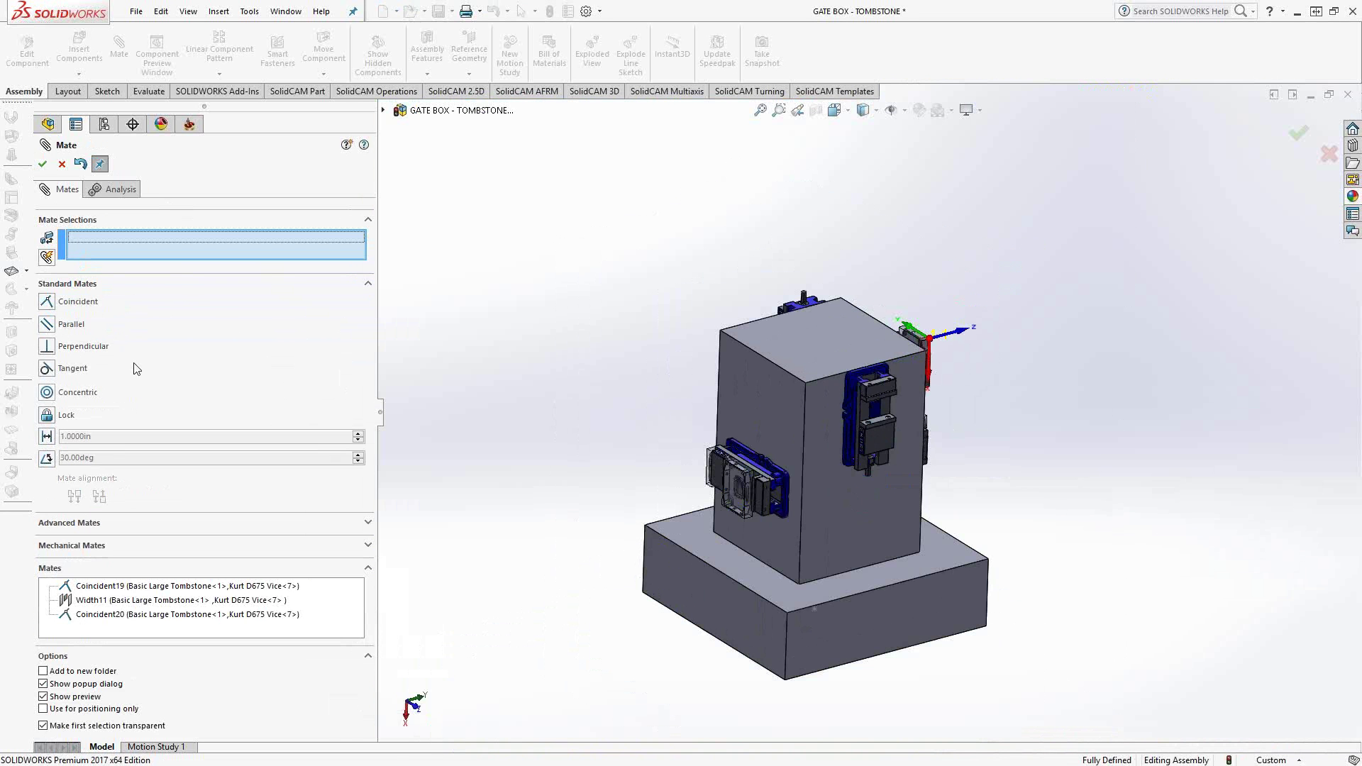
mouse_move(696, 444)
middle_down()
mouse_move(623, 376)
mouse_move(856, 426)
mouse_move(519, 443)
mouse_move(681, 466)
middle_up()
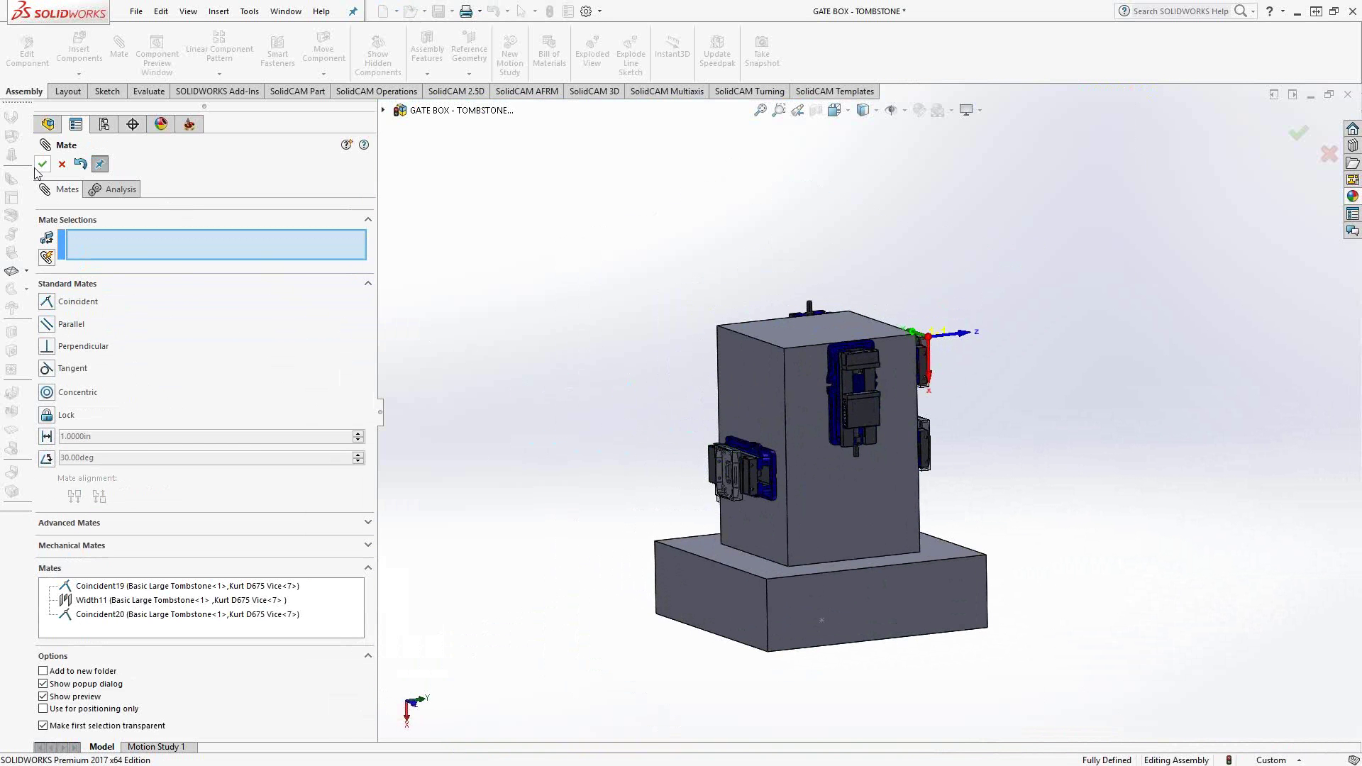
key(Escape)
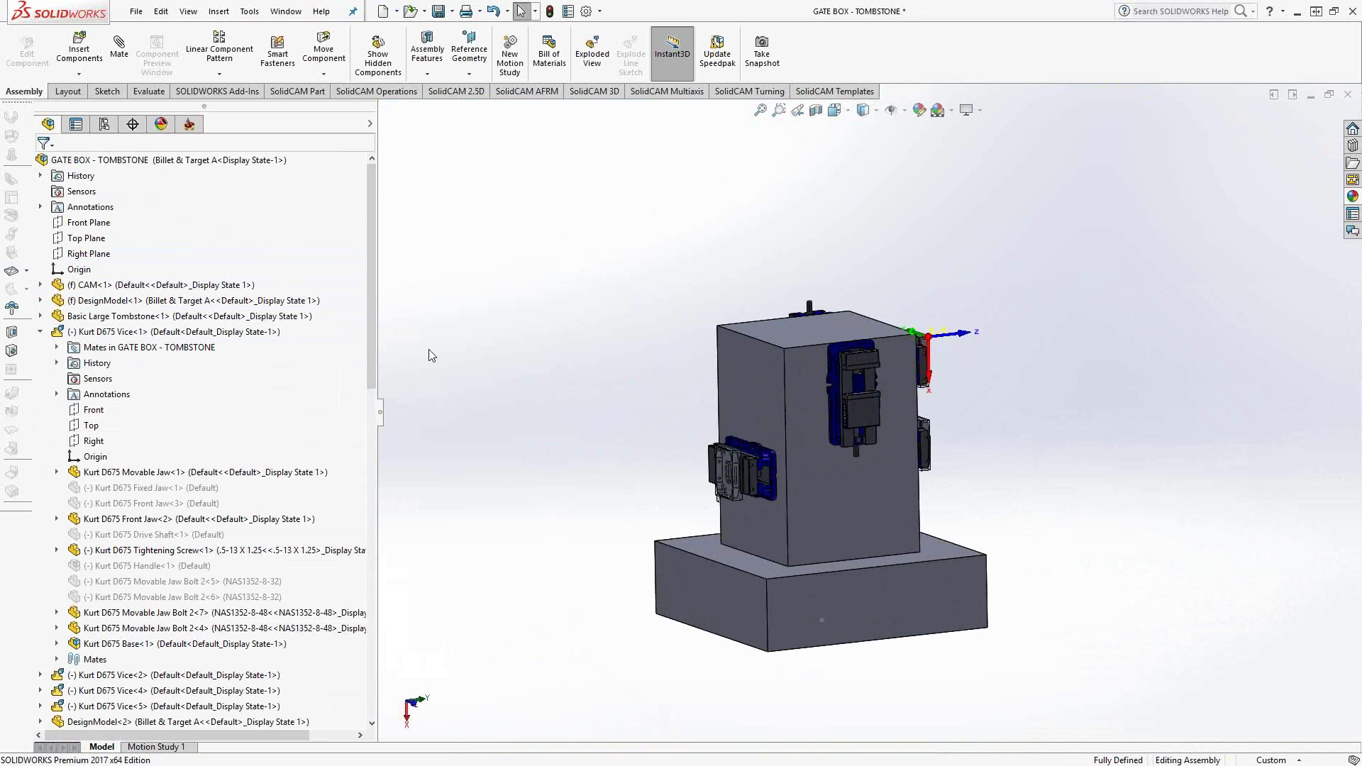
Collapse the expanded contents of the first and the newest Kurt D675 Vice in the feature tree.
click(40, 332)
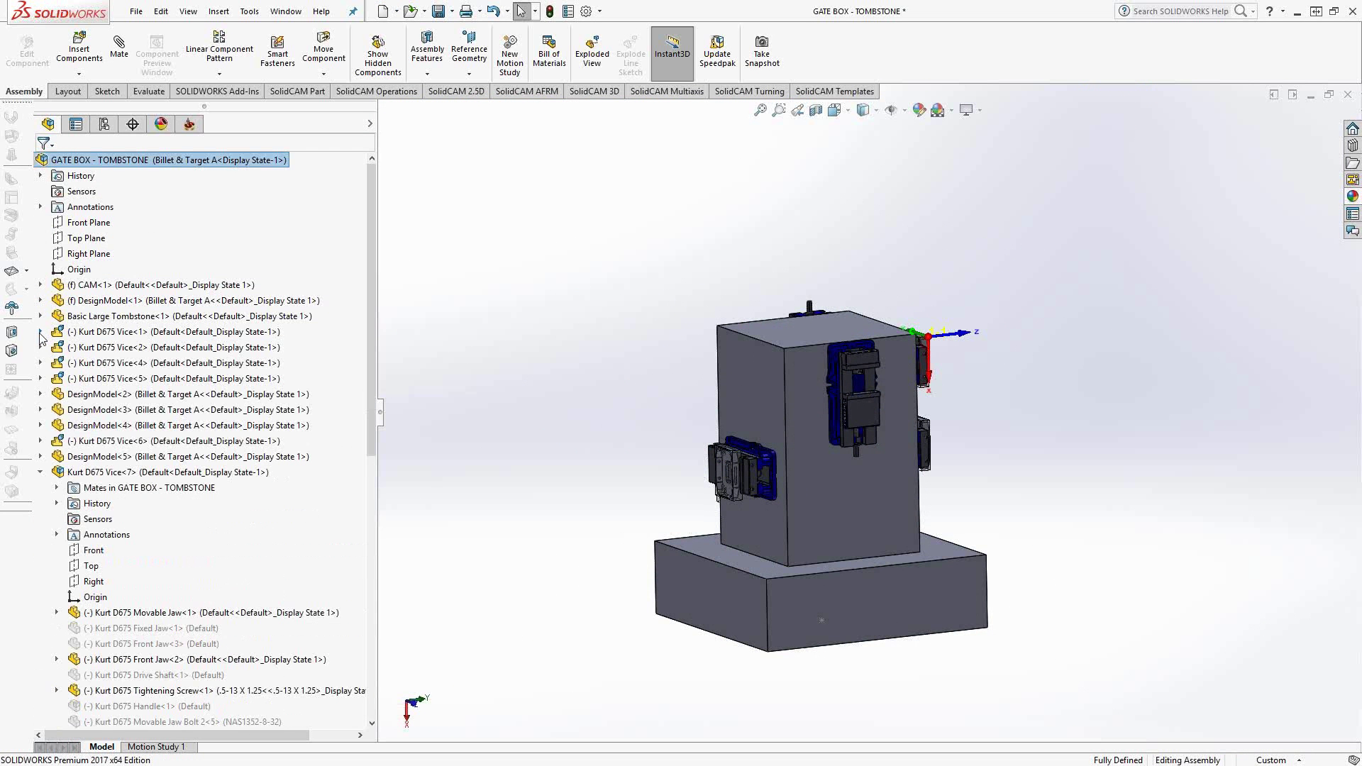
click(40, 472)
click(76, 475)
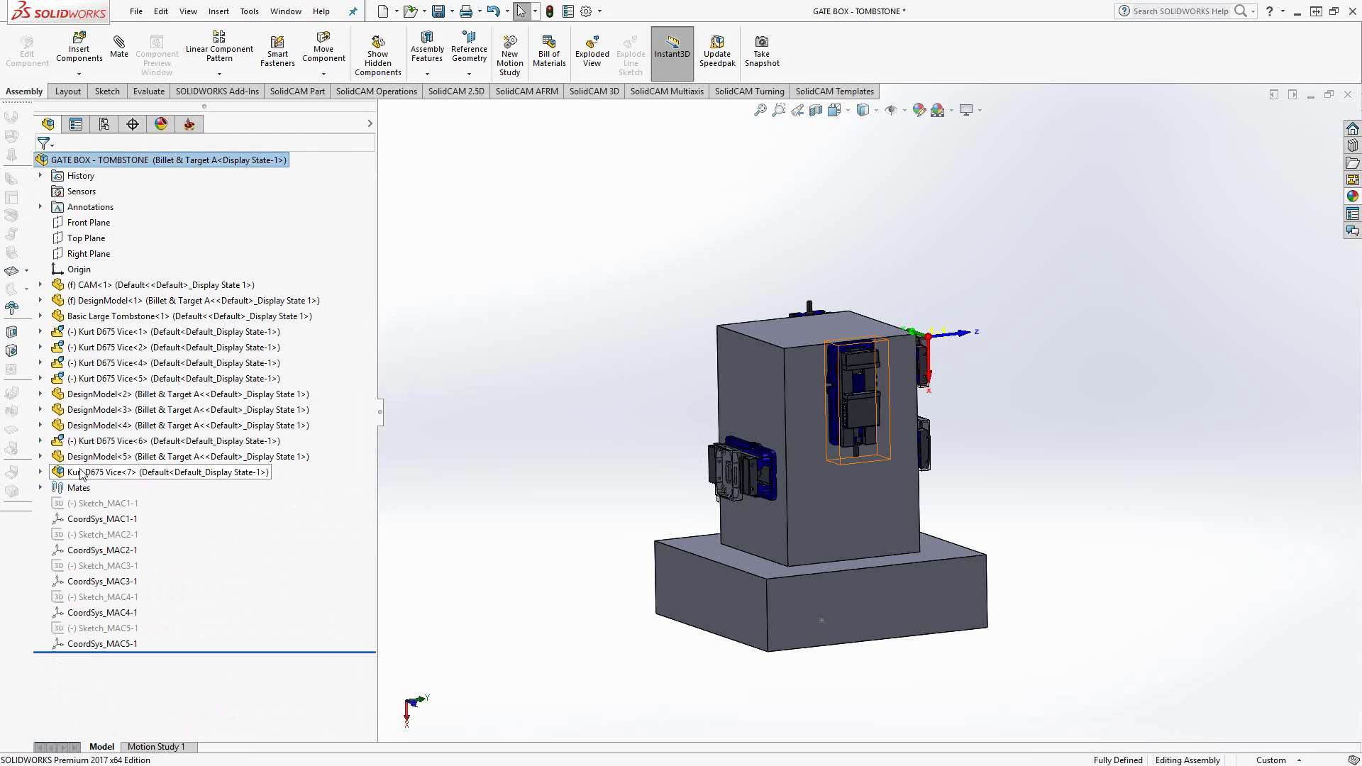
click(529, 312)
Try to slide the new vice's movable jaw, and collapse the vice's expanded tree contents.
scroll(886, 390, down, 6)
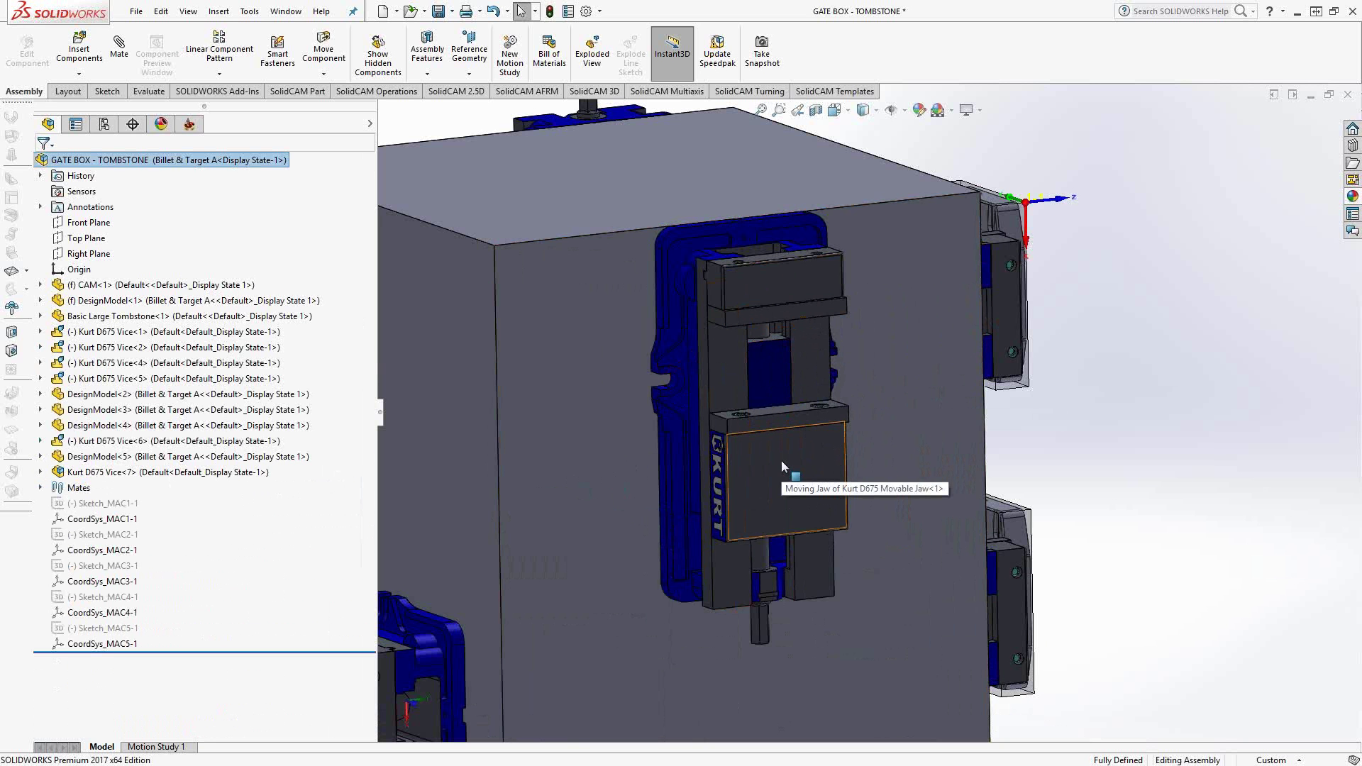
drag(776, 460, 784, 462)
click(1167, 490)
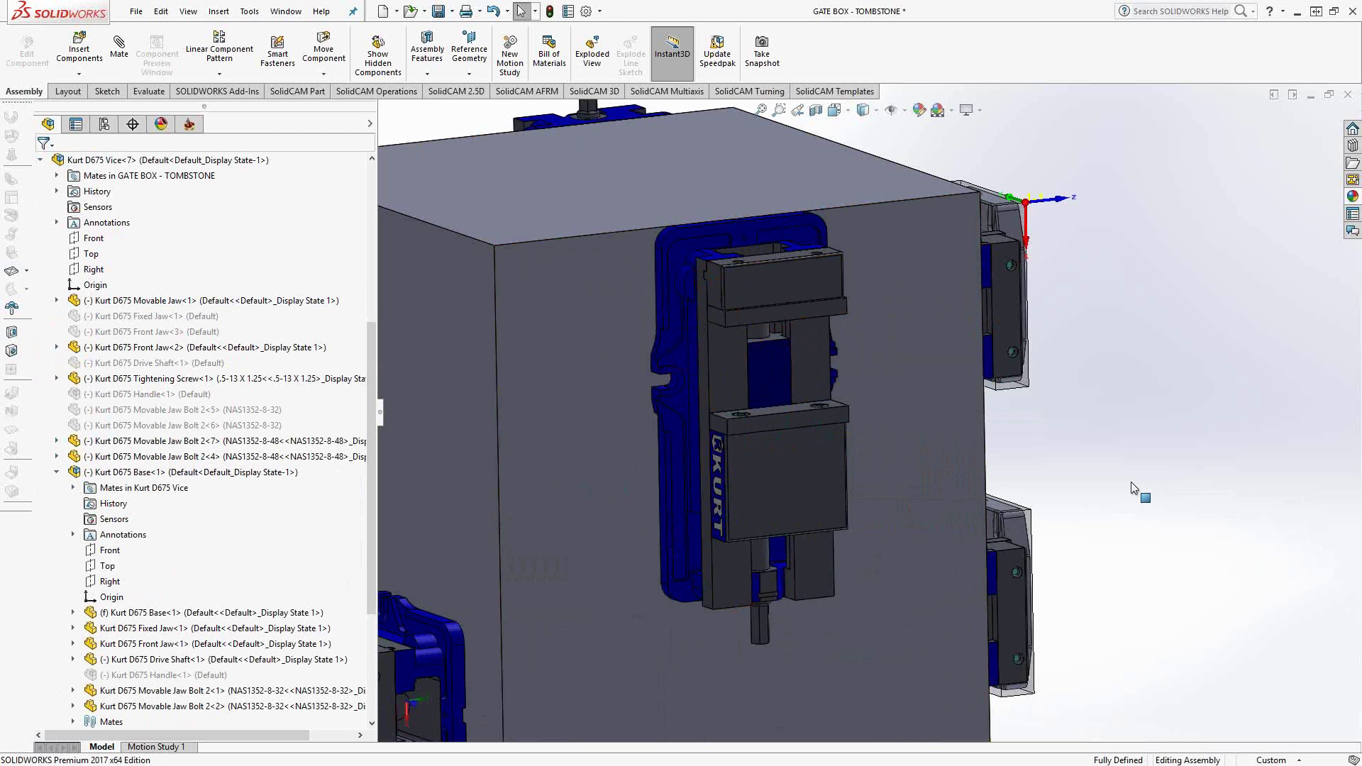
click(57, 472)
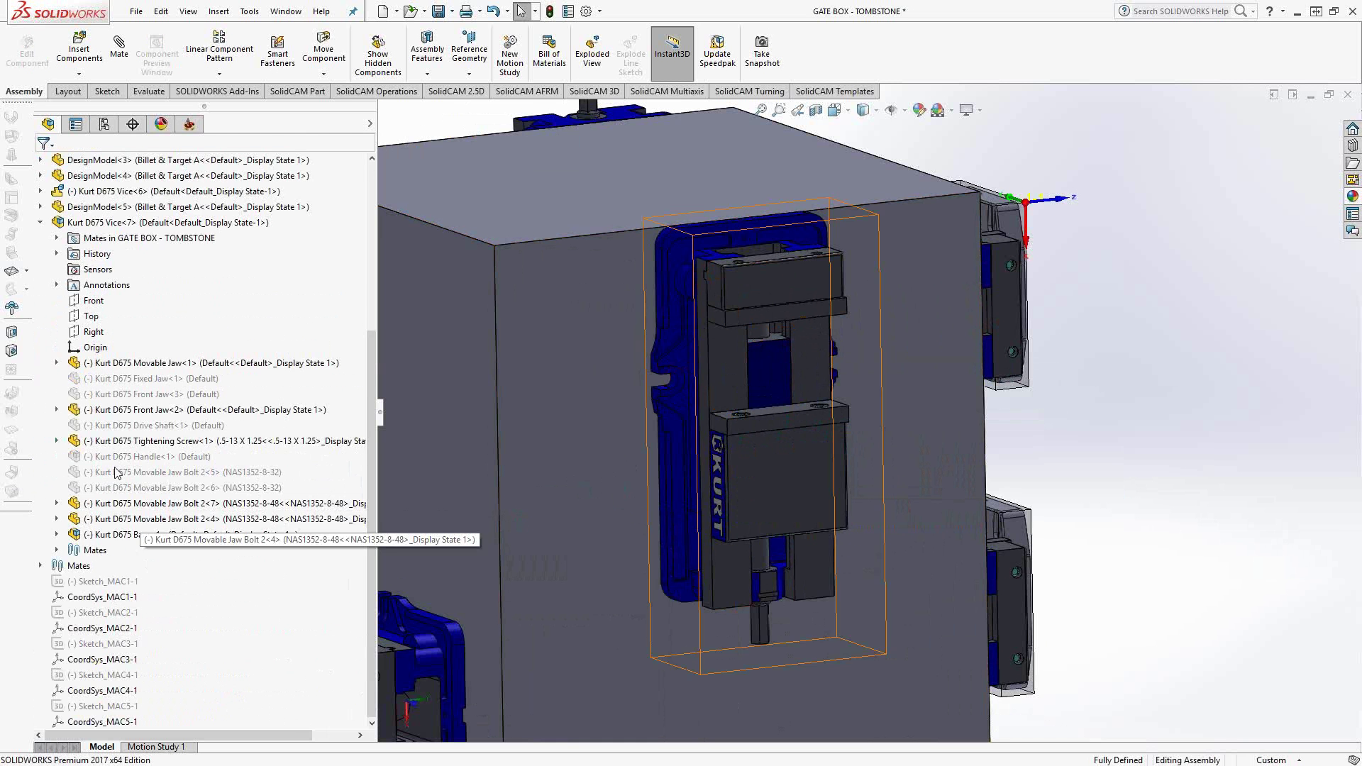
click(41, 224)
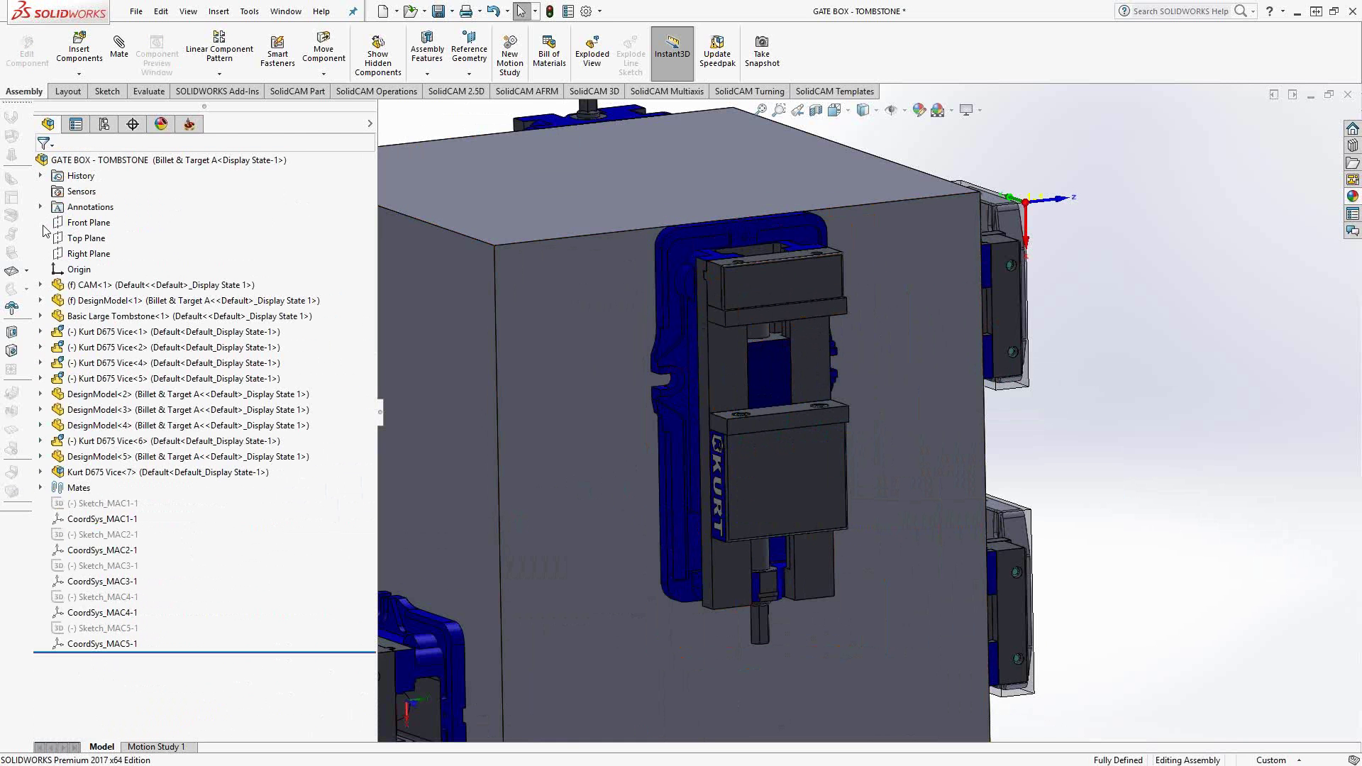
Make the new Kurt D675 Vice subassembly flexible and slide its movable jaw slightly towards the fixed jaw.
right_click(117, 474)
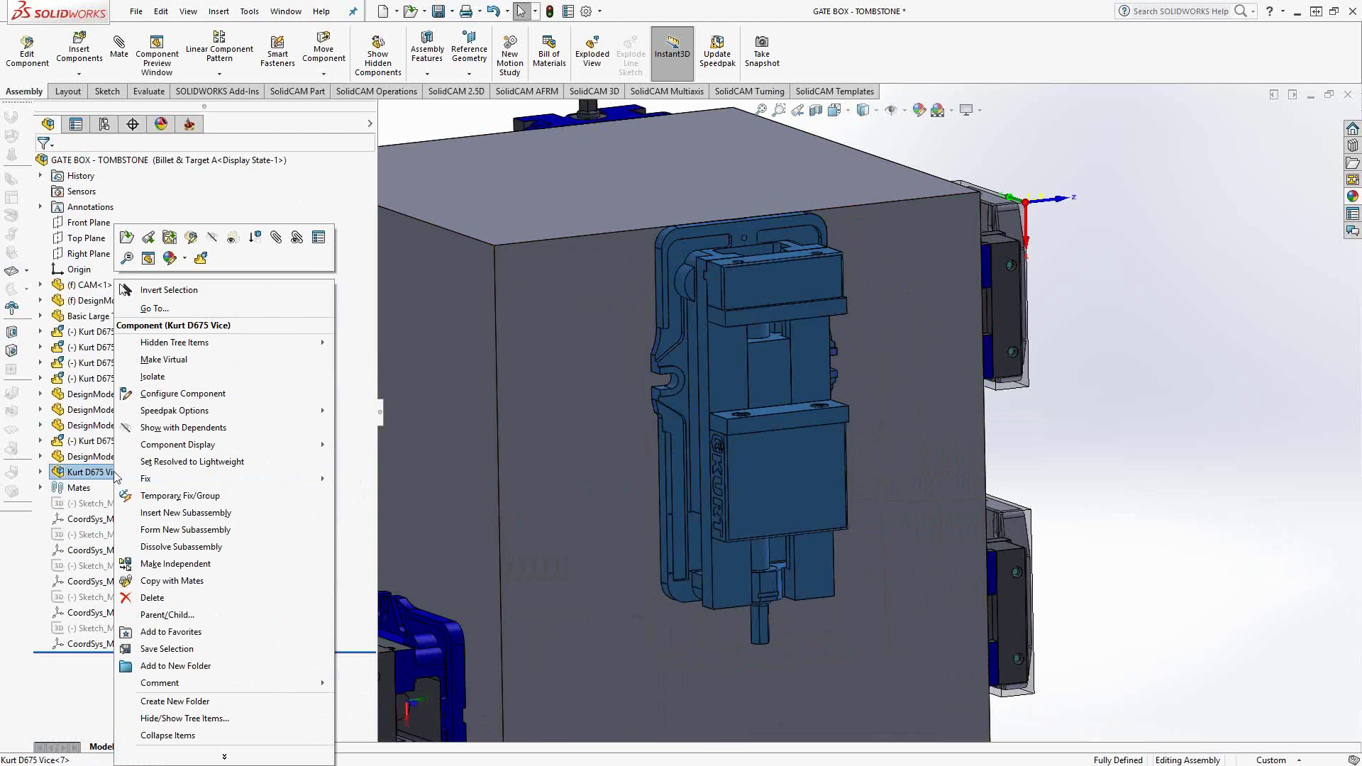
click(201, 259)
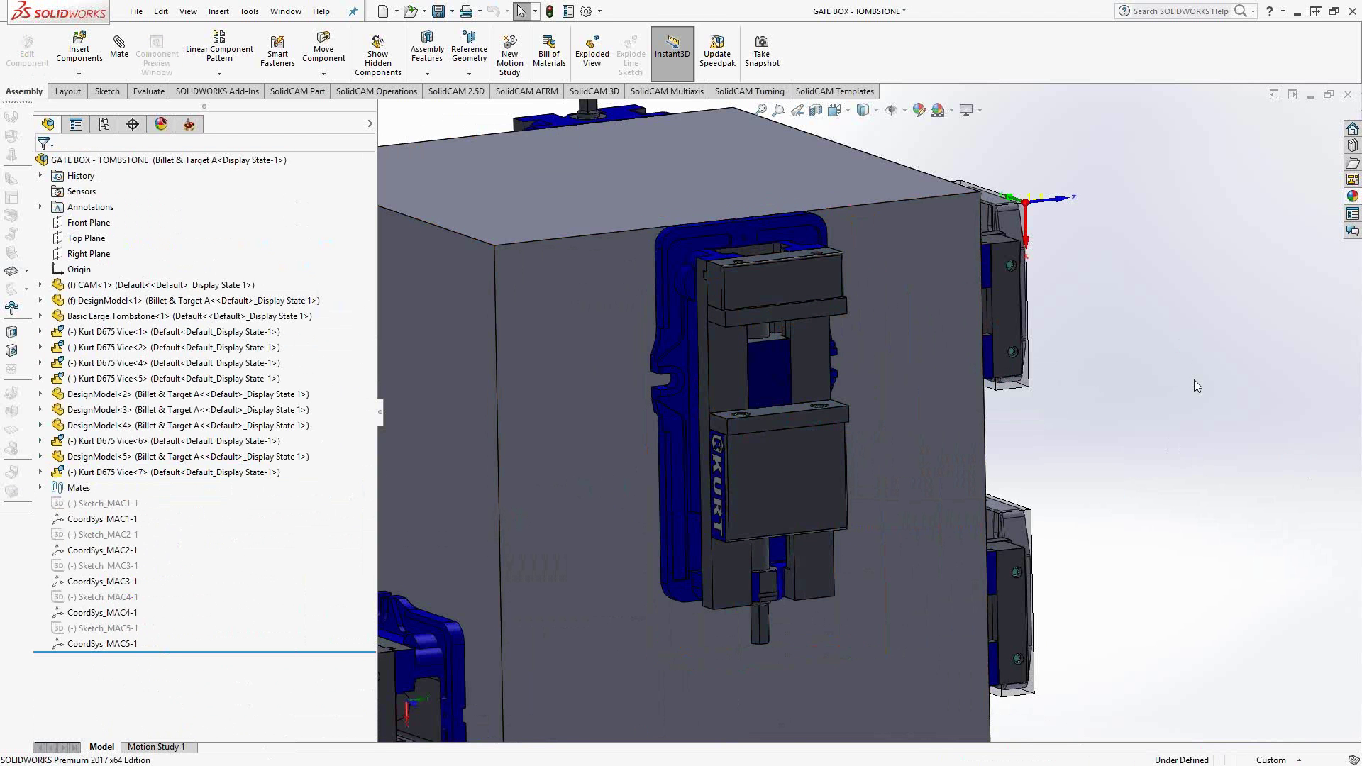
drag(800, 475, 820, 440)
click(1197, 460)
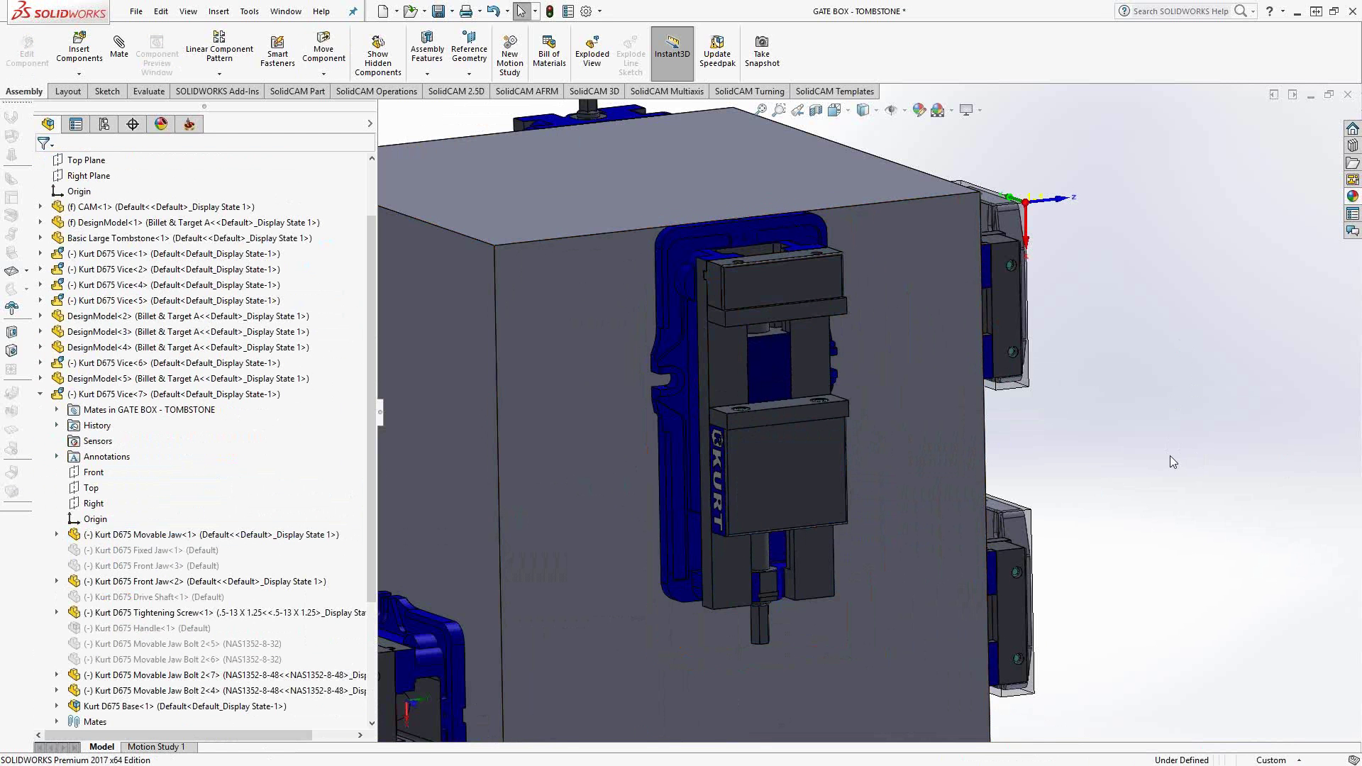
Collapse the feature tree's expanded contents and place another copy of DesignModel in open space beside the tombstone.
key(z)
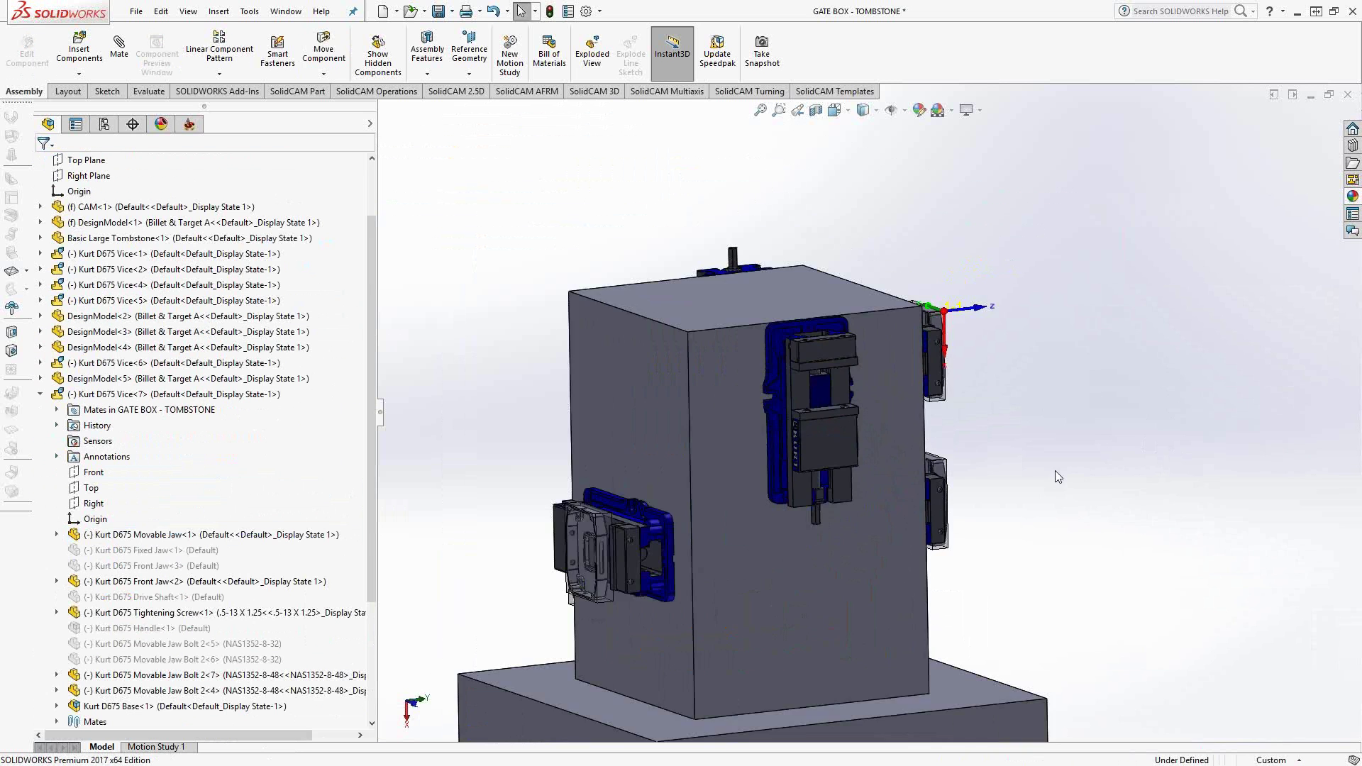
mouse_move(1054, 470)
middle_down()
mouse_move(1176, 471)
mouse_move(1066, 474)
middle_up()
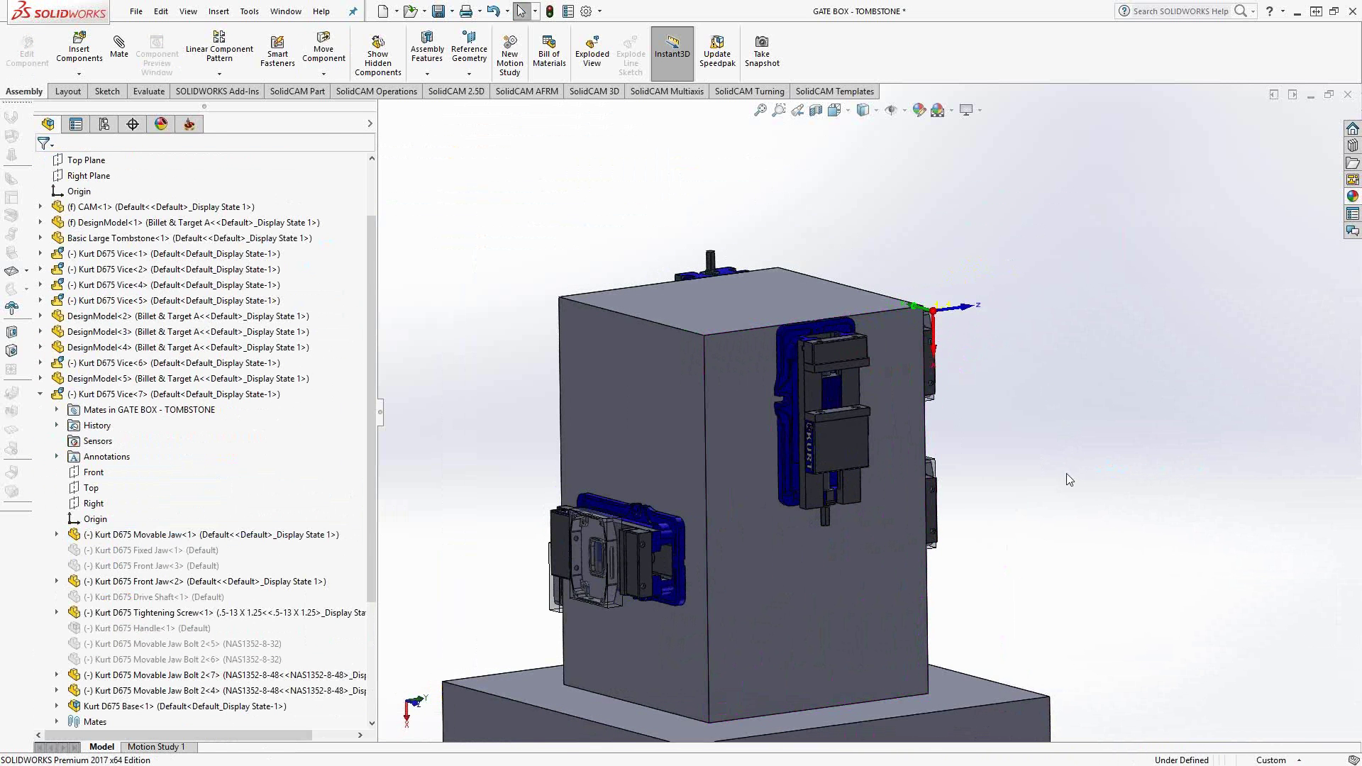
click(40, 395)
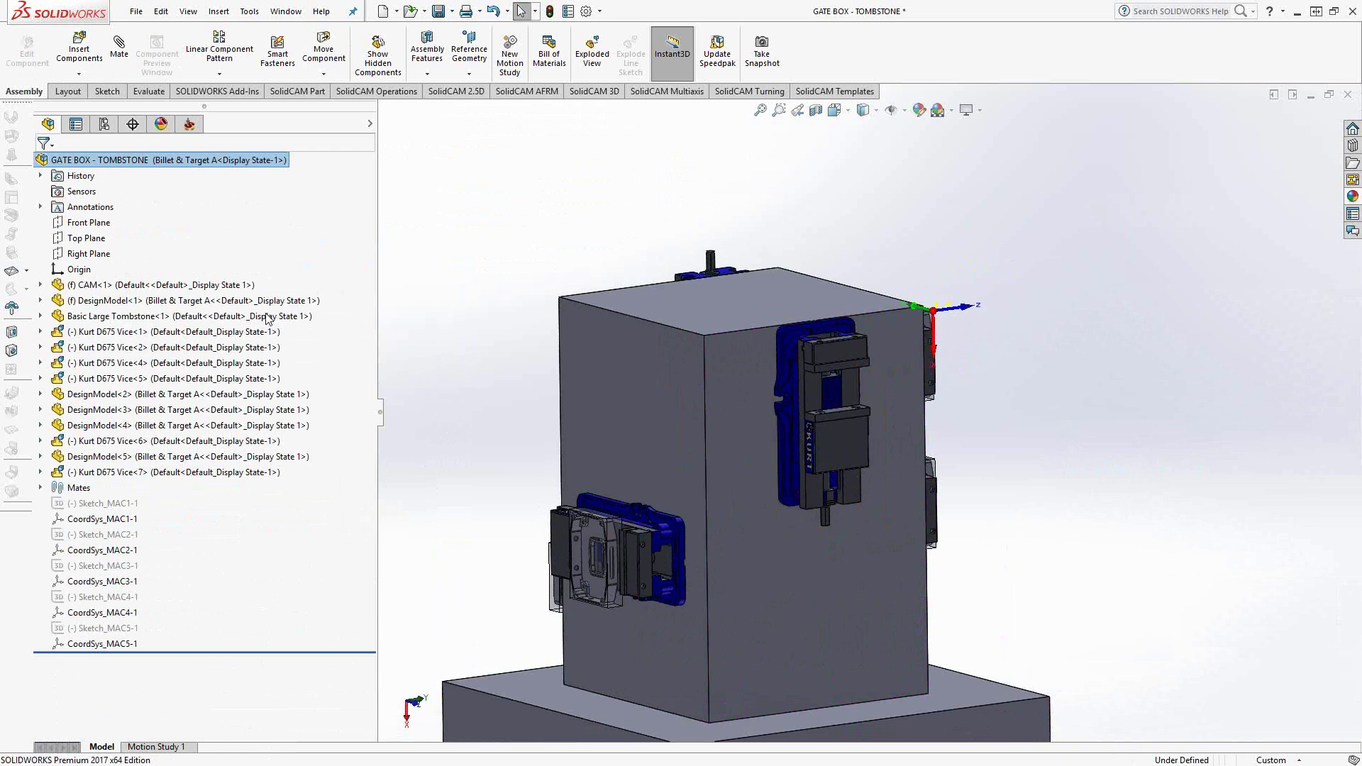
mouse_move(117, 303)
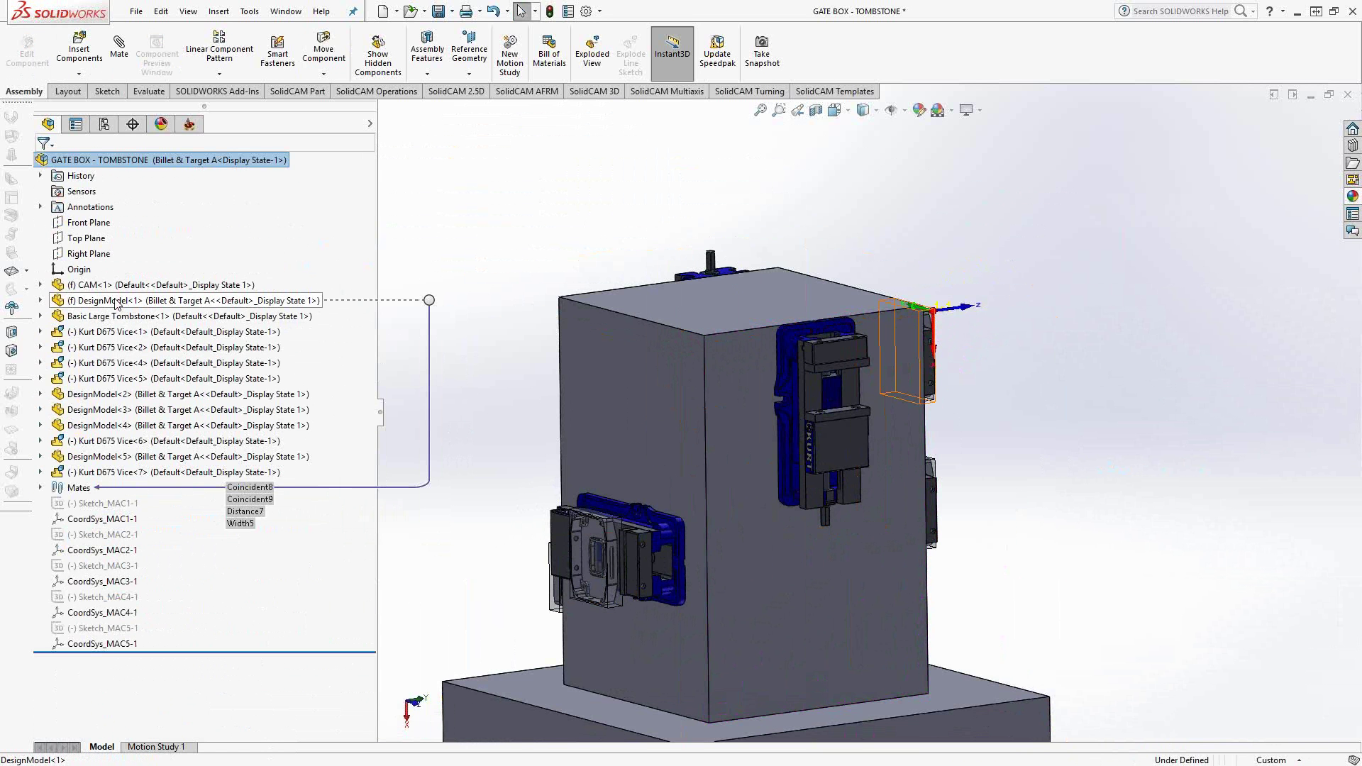
drag(117, 304, 1142, 399)
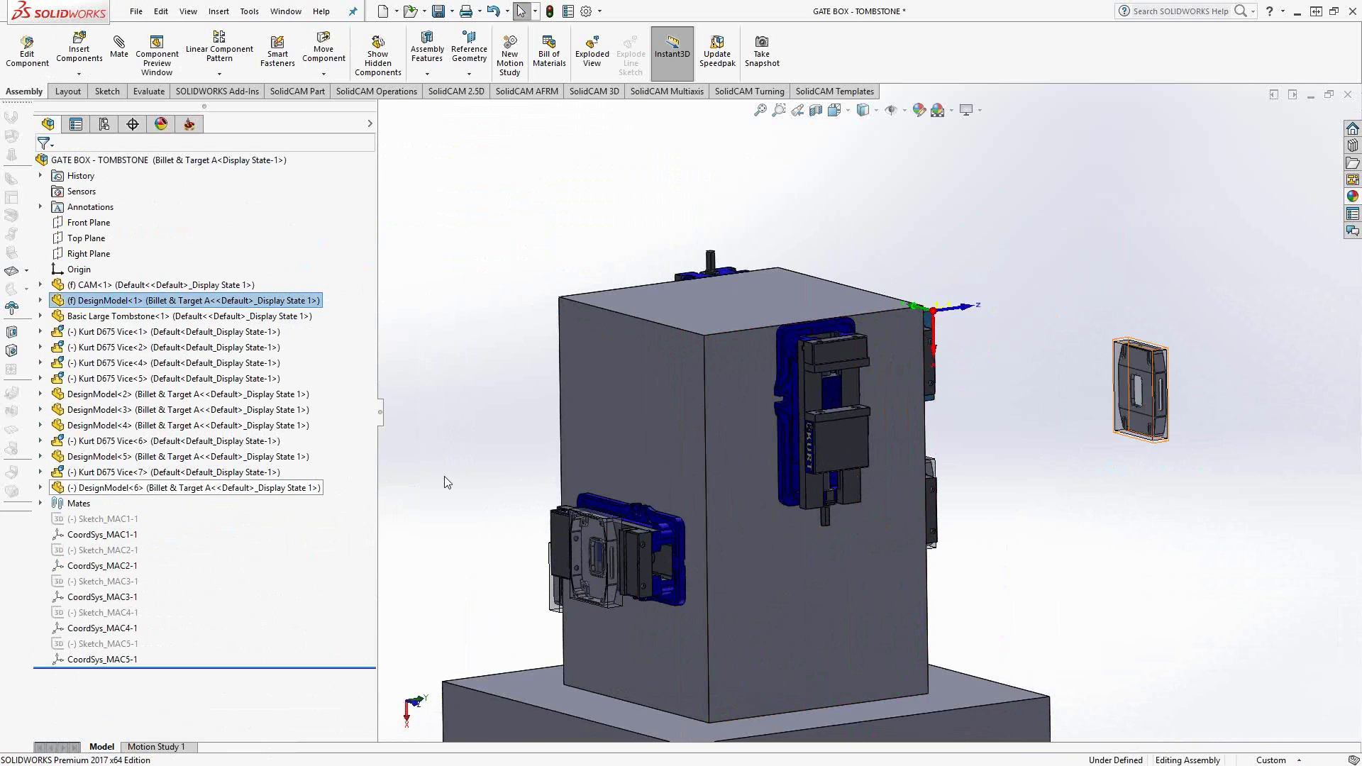
Mate one side face of the new DesignModel copy coincident with the clamping face of the new vice's movable jaw plate.
click(1155, 463)
middle_drag(1155, 462, 1157, 383)
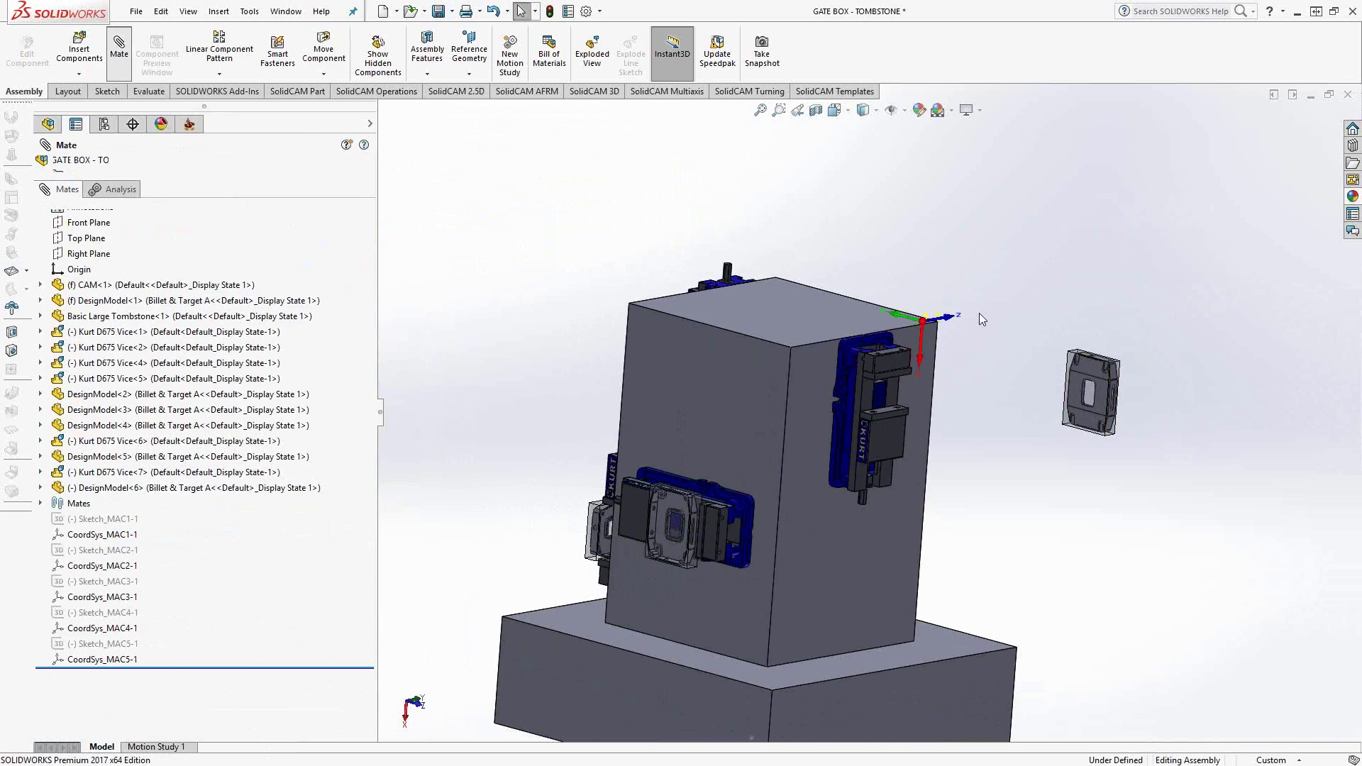
scroll(1164, 383, down, 5)
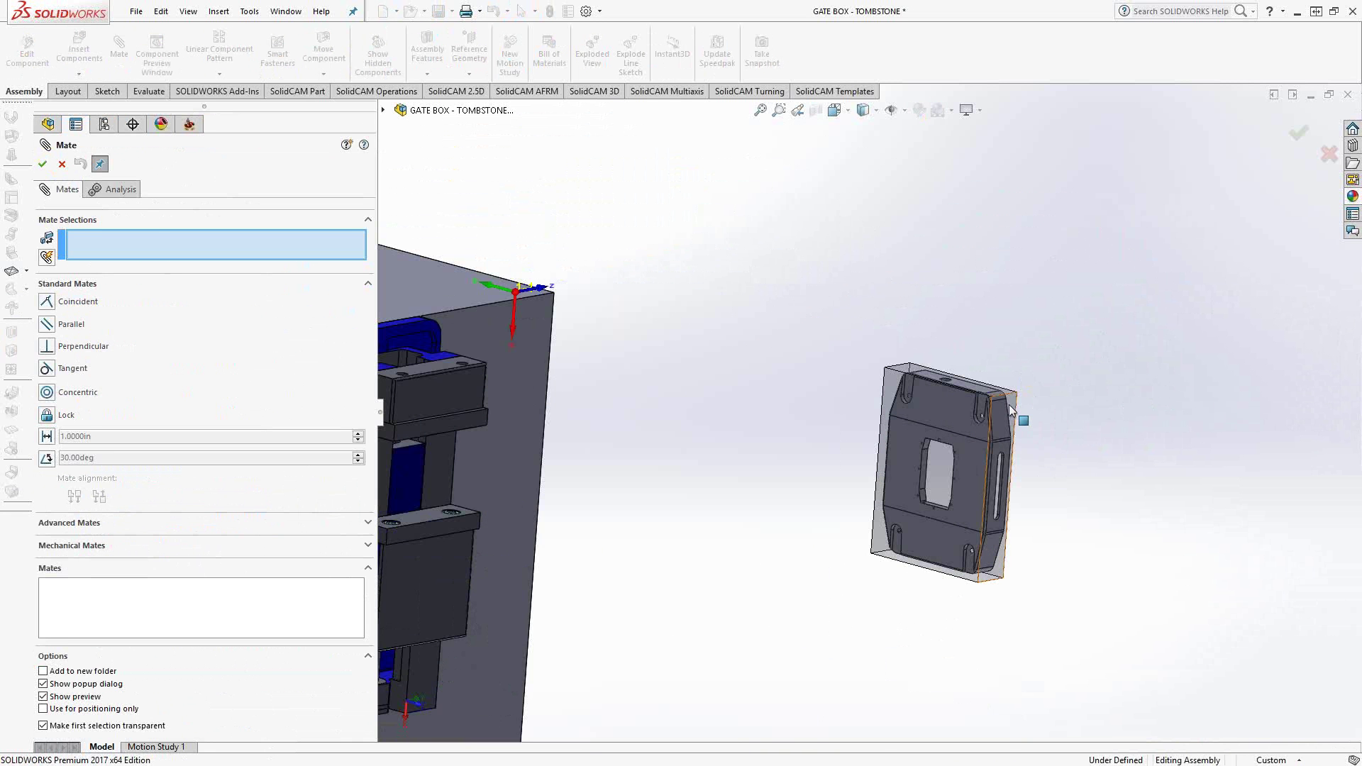
click(997, 443)
scroll(808, 539, up, 5)
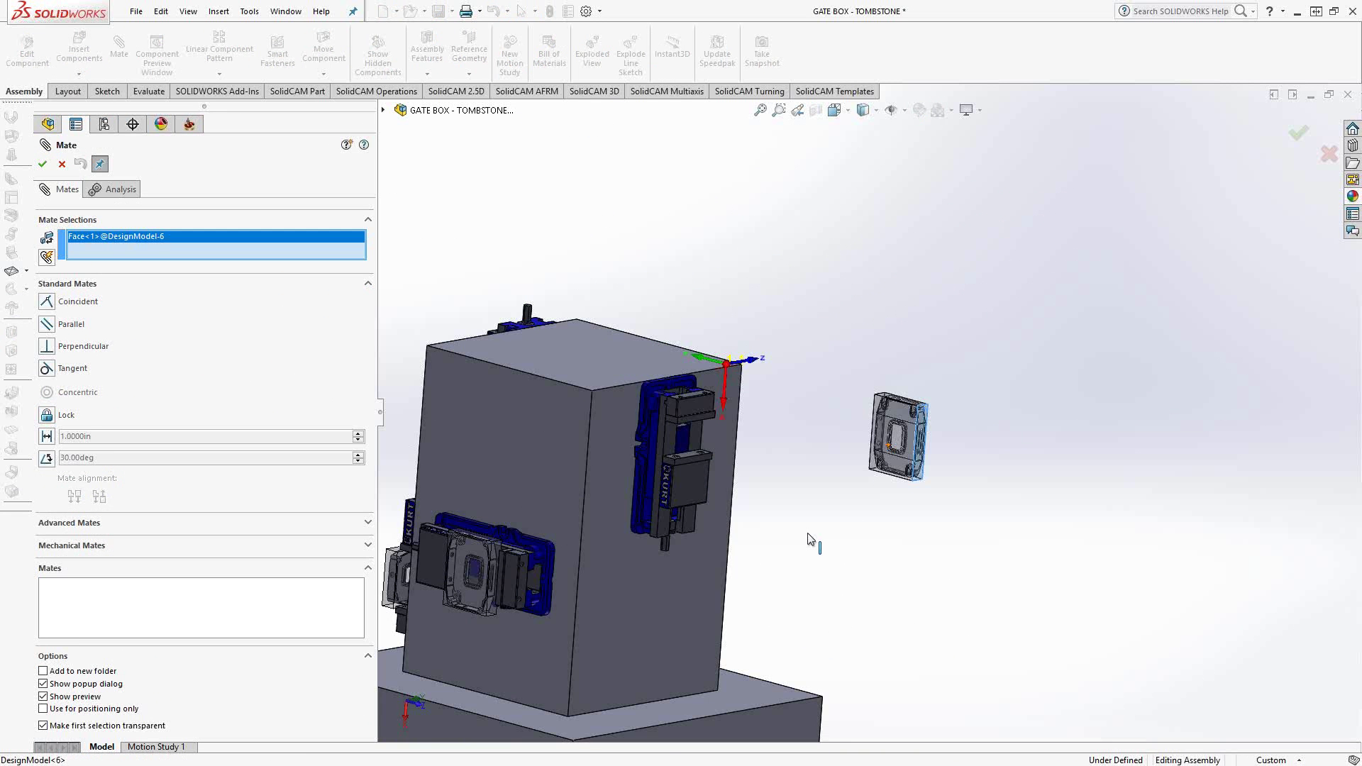
scroll(697, 417, down, 5)
click(697, 417)
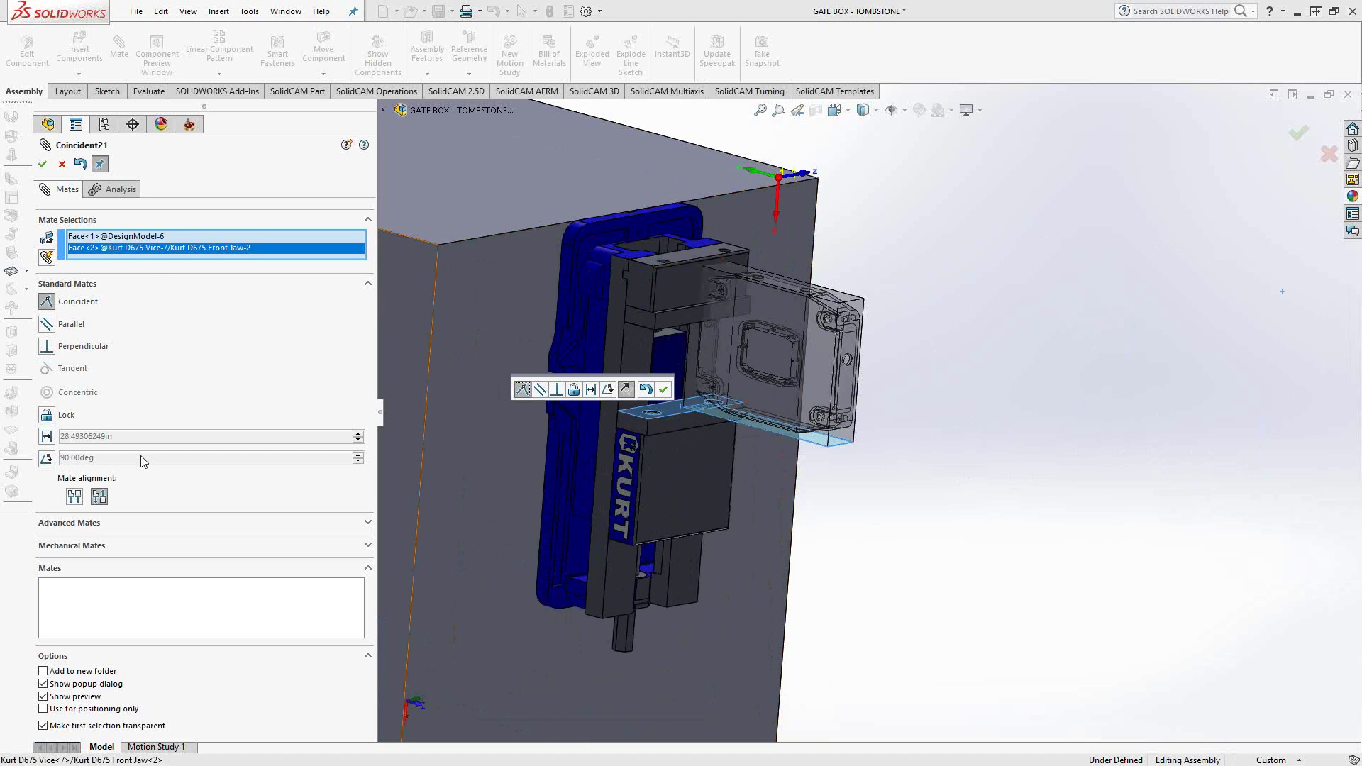
click(664, 390)
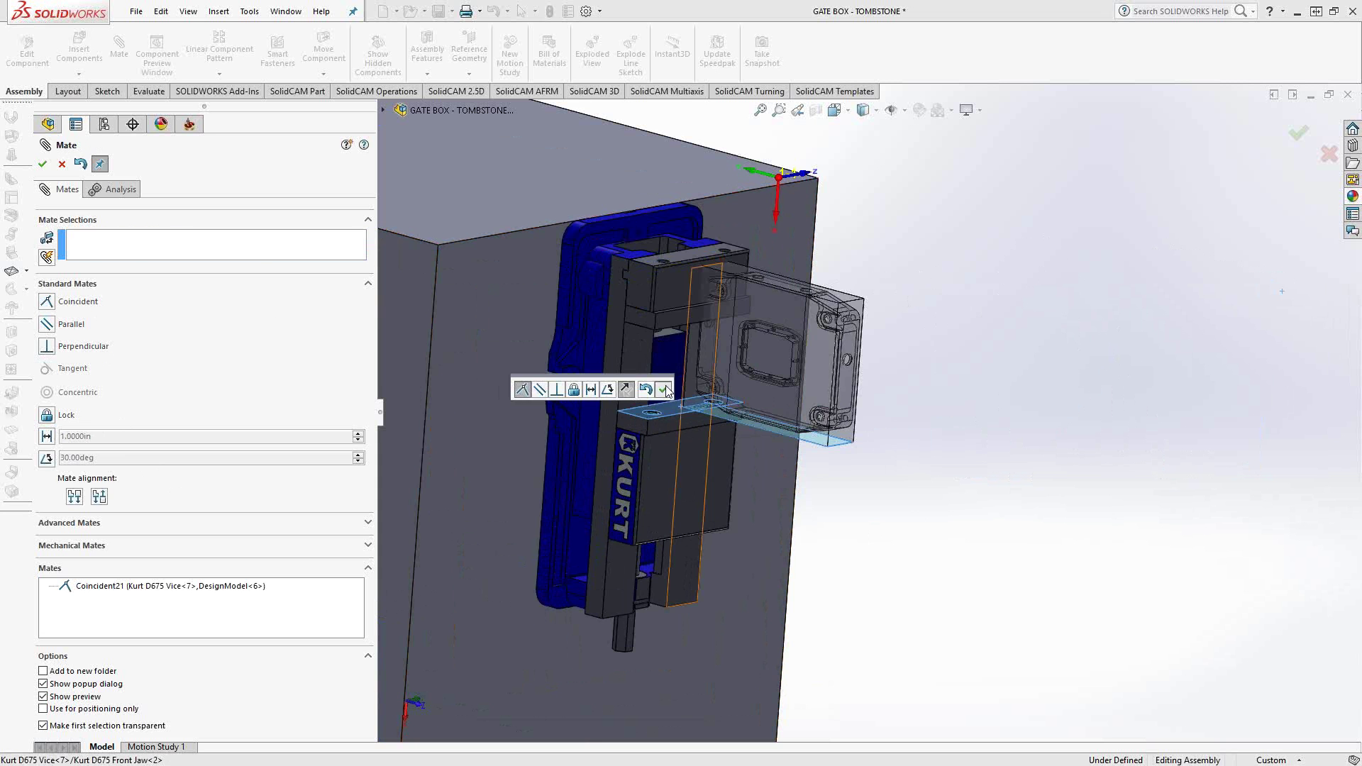
Mate the opposite side face of the DesignModel copy coincident with the clamping face of the new vice's fixed jaw plate.
click(848, 296)
middle_drag(739, 444, 756, 281)
click(756, 281)
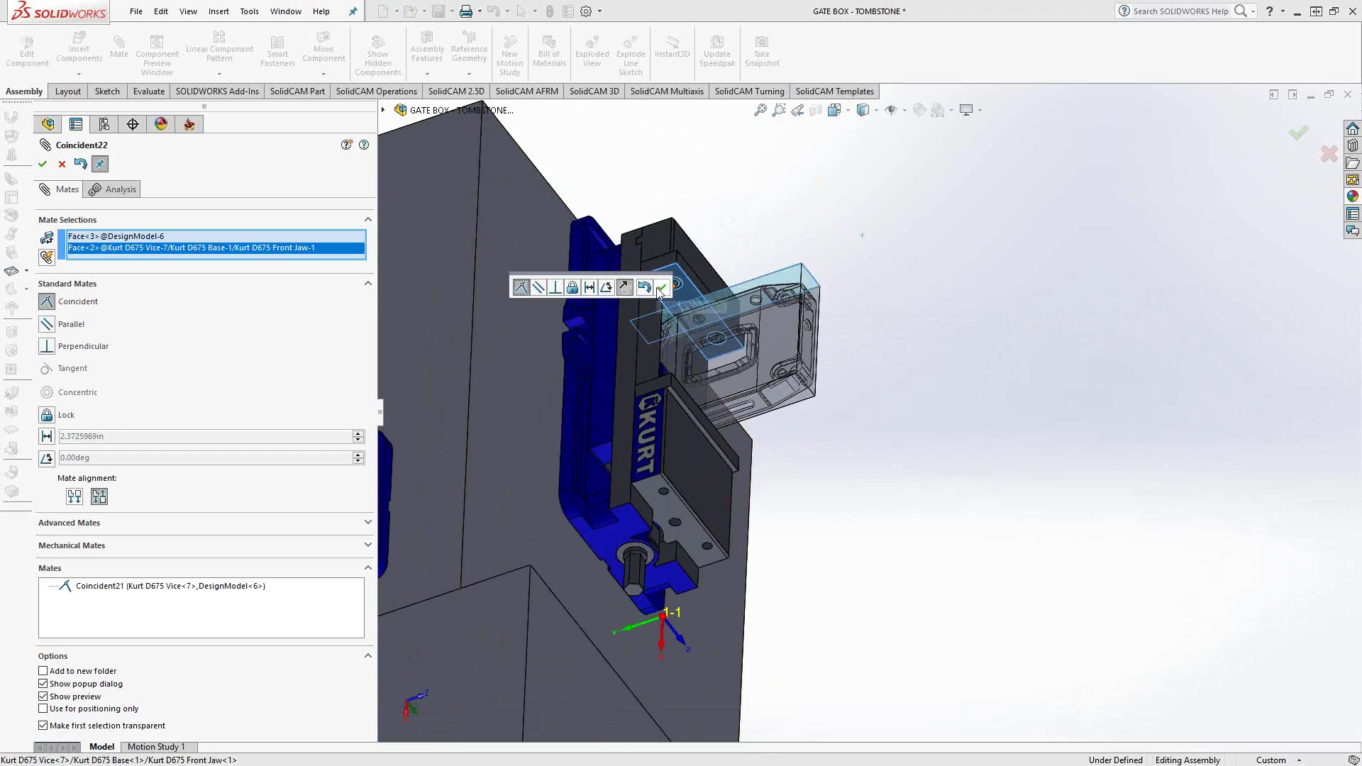
click(661, 287)
middle_drag(892, 465, 891, 587)
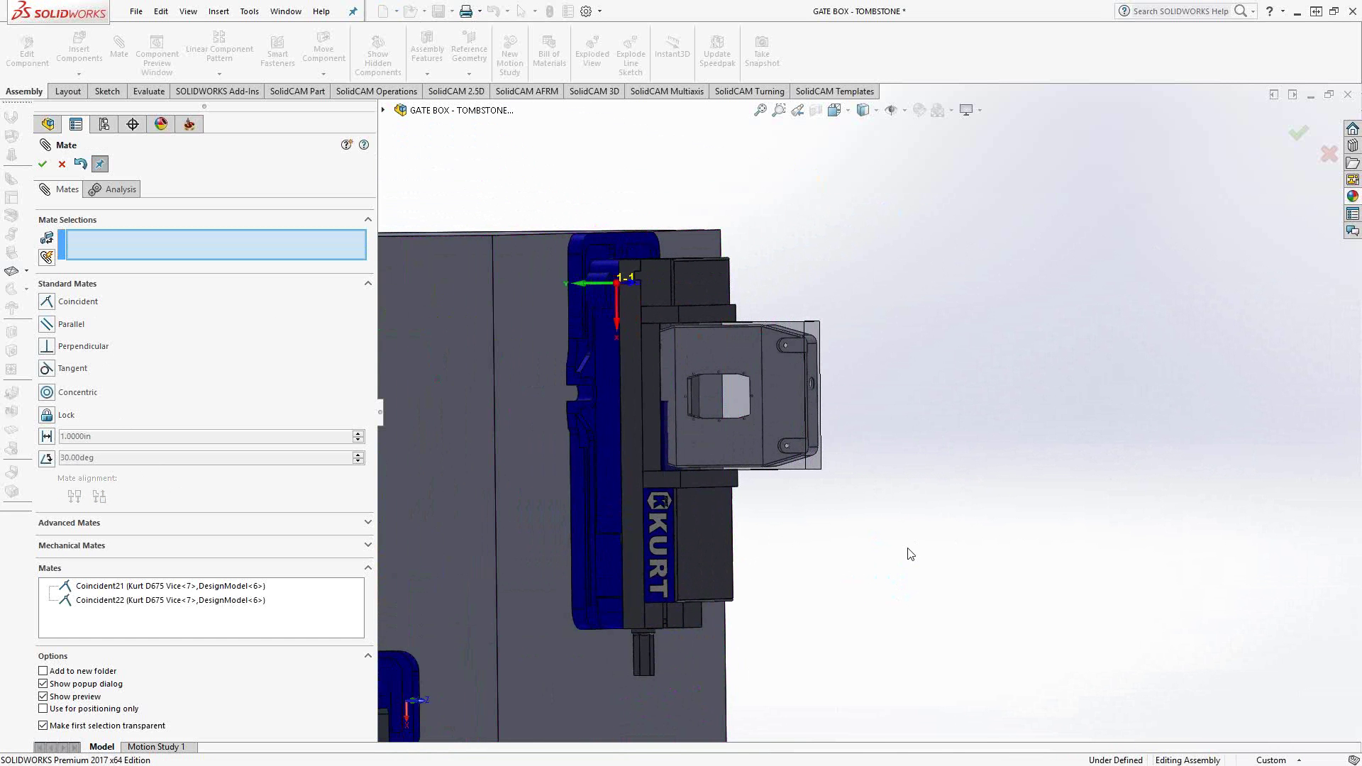
Start a centered Width mate with the DesignModel copy's two remaining opposite side faces as width selections.
click(82, 525)
click(47, 366)
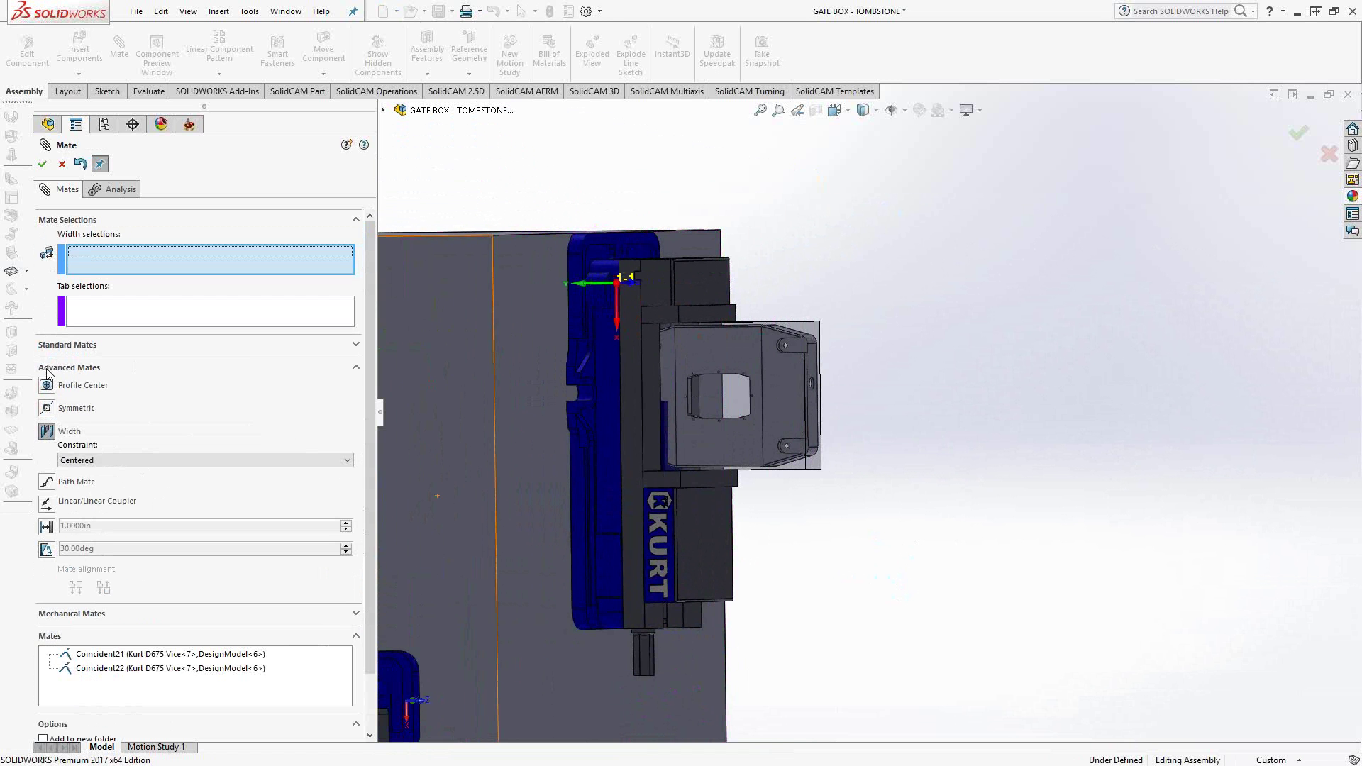
click(817, 331)
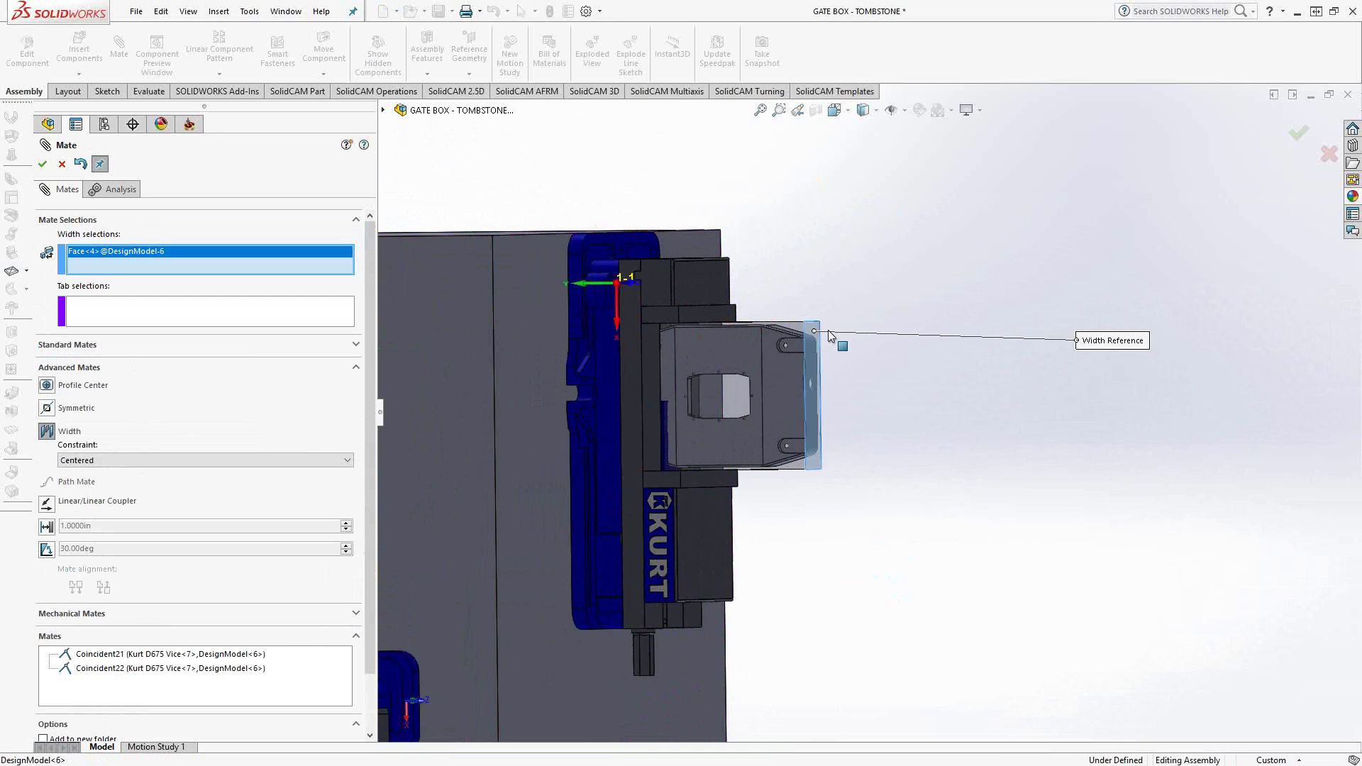
middle_drag(824, 486, 556, 389)
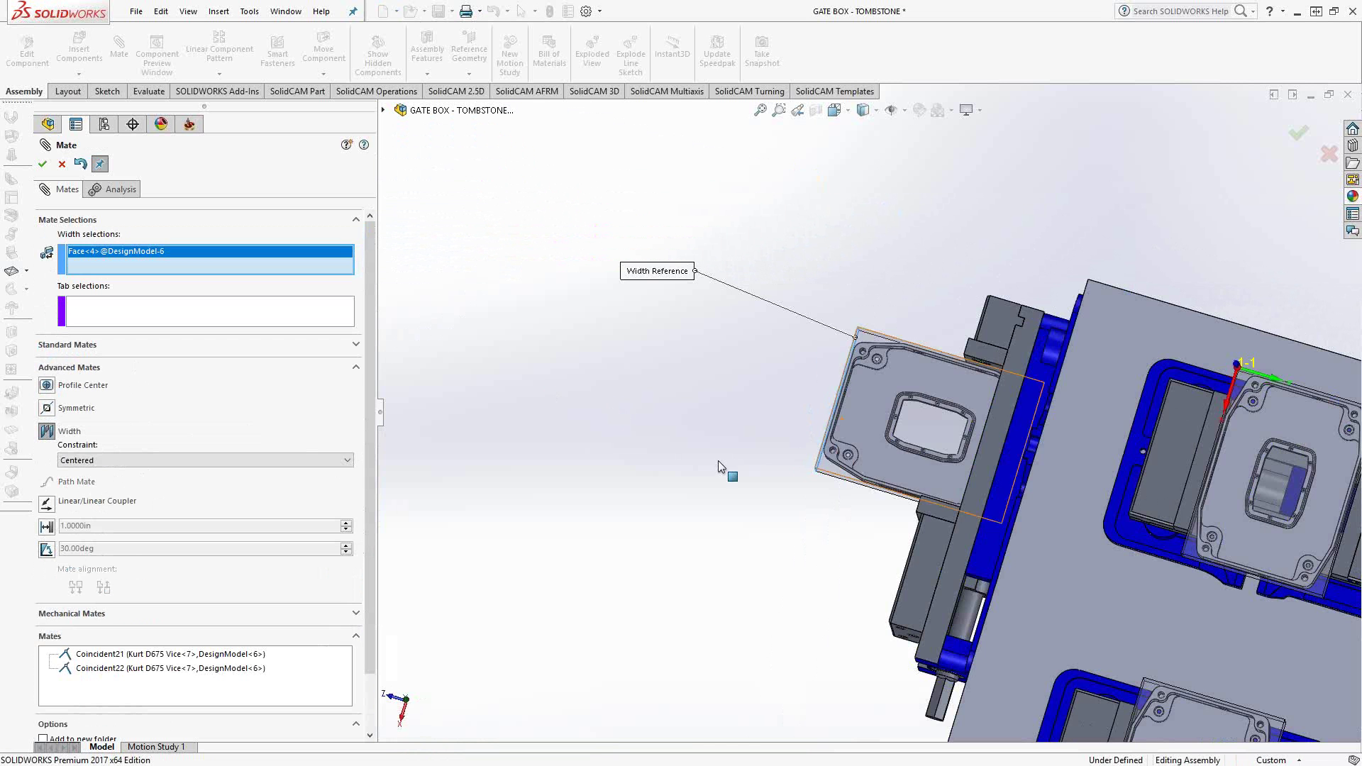
middle_drag(741, 362, 786, 577)
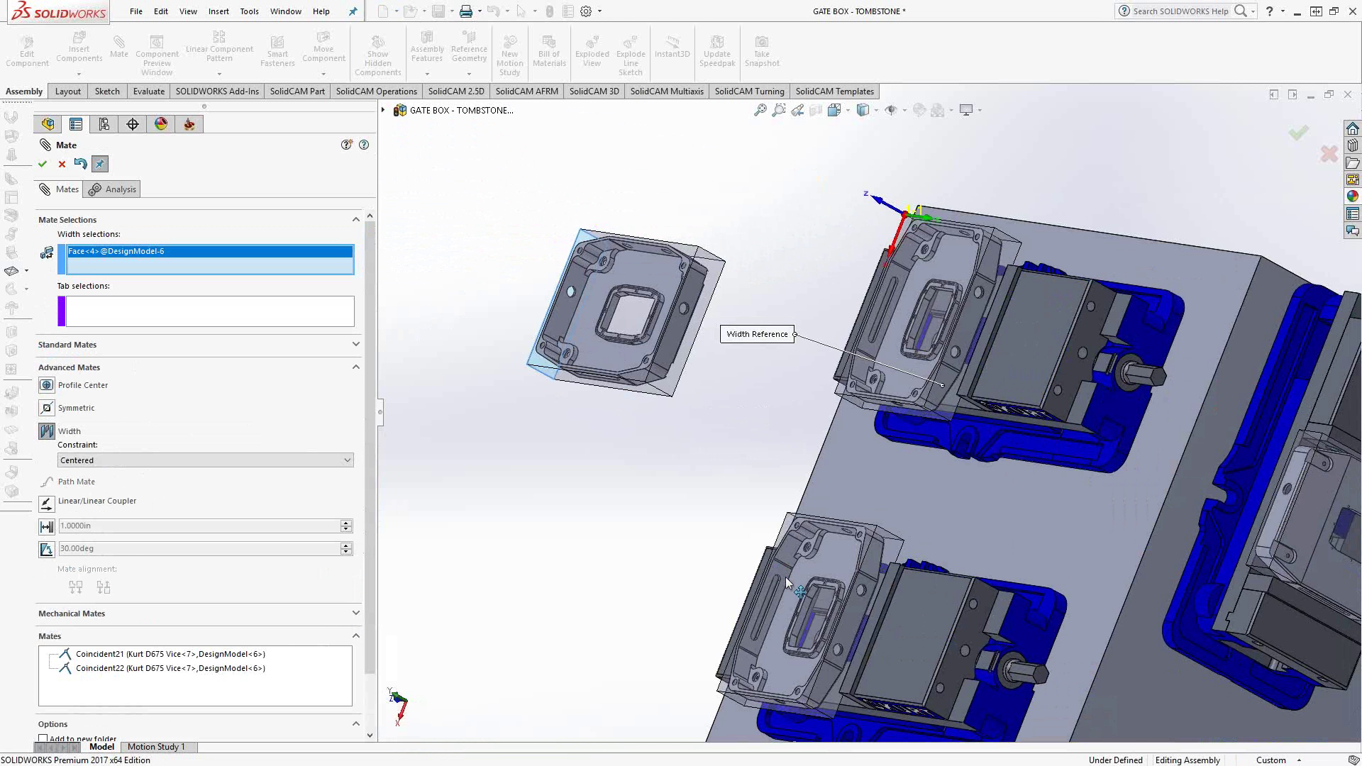
click(785, 577)
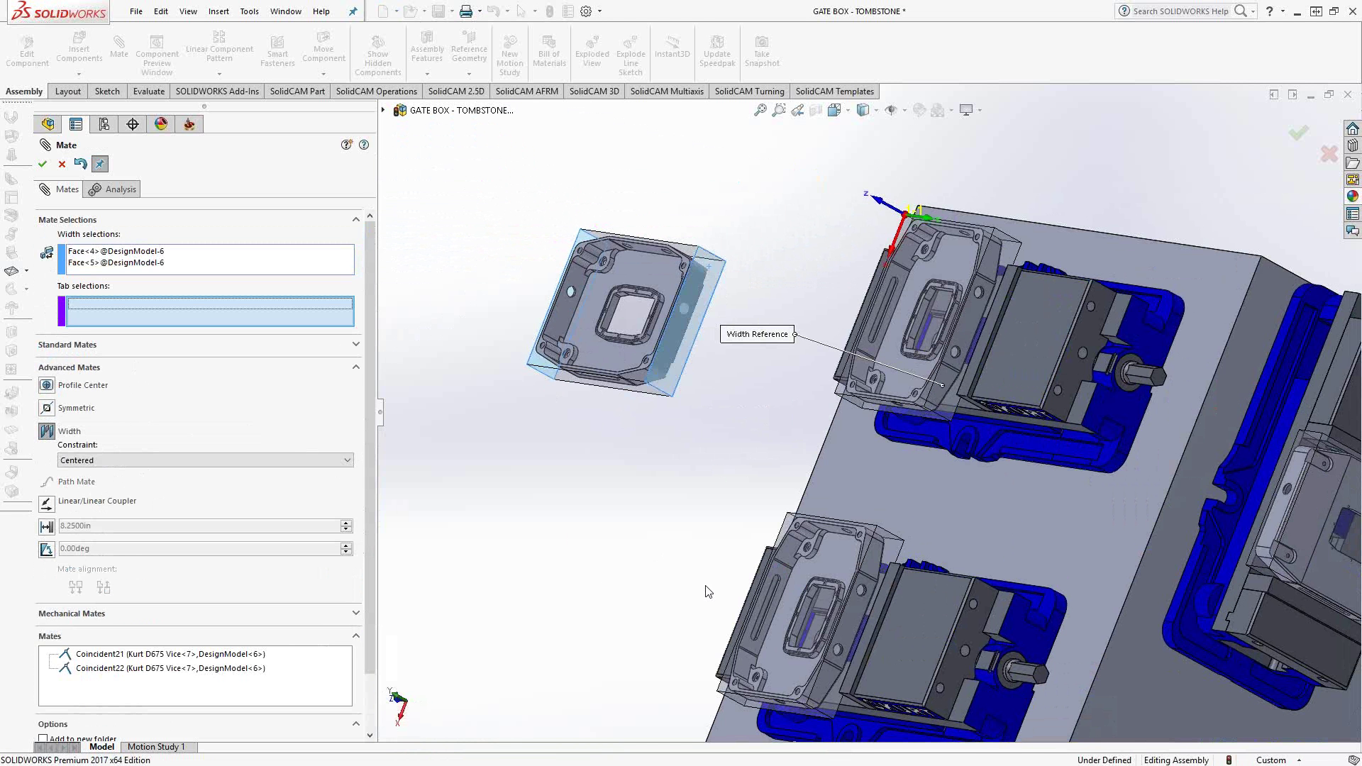
Use the two end faces of the new vice's movable jaw plate as tab selections and accept the Width mate.
middle_drag(659, 557, 652, 476)
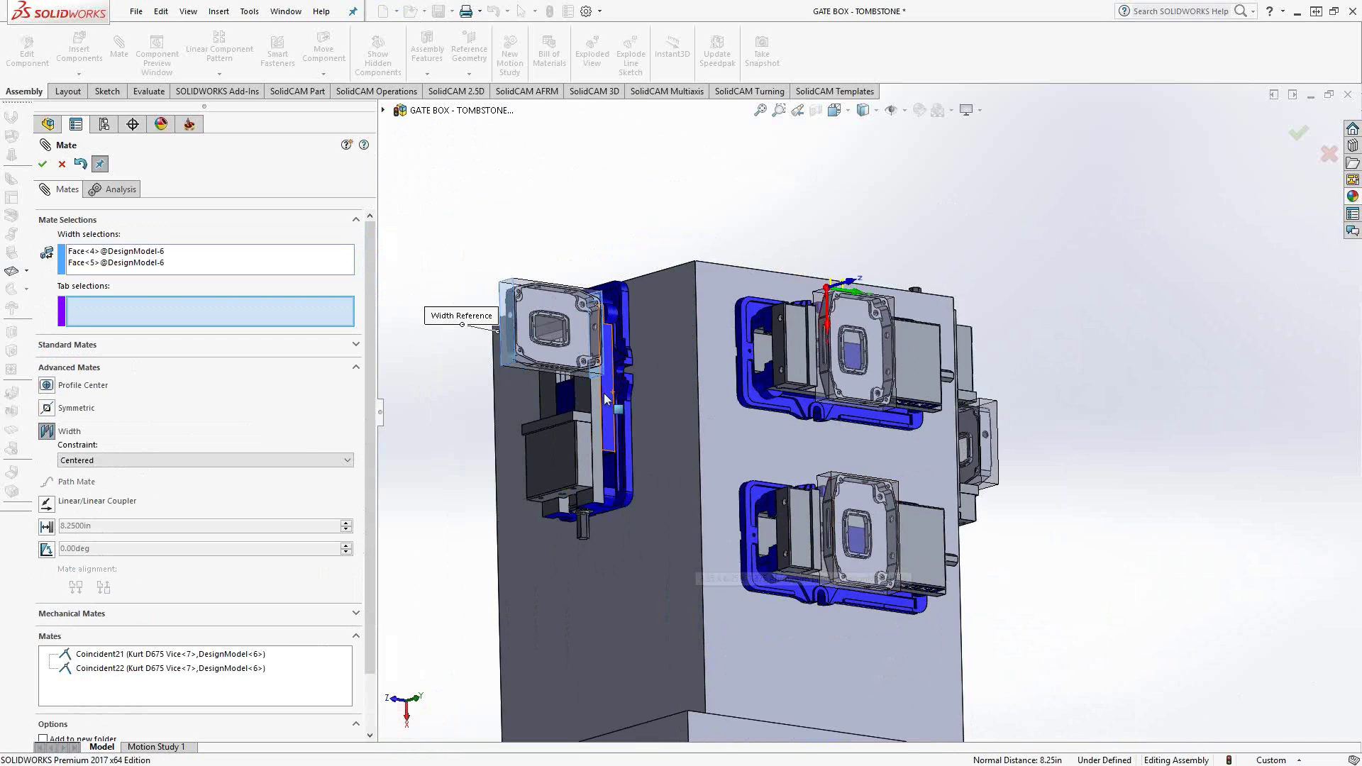
middle_drag(603, 393, 623, 433)
click(615, 436)
middle_drag(621, 517, 674, 437)
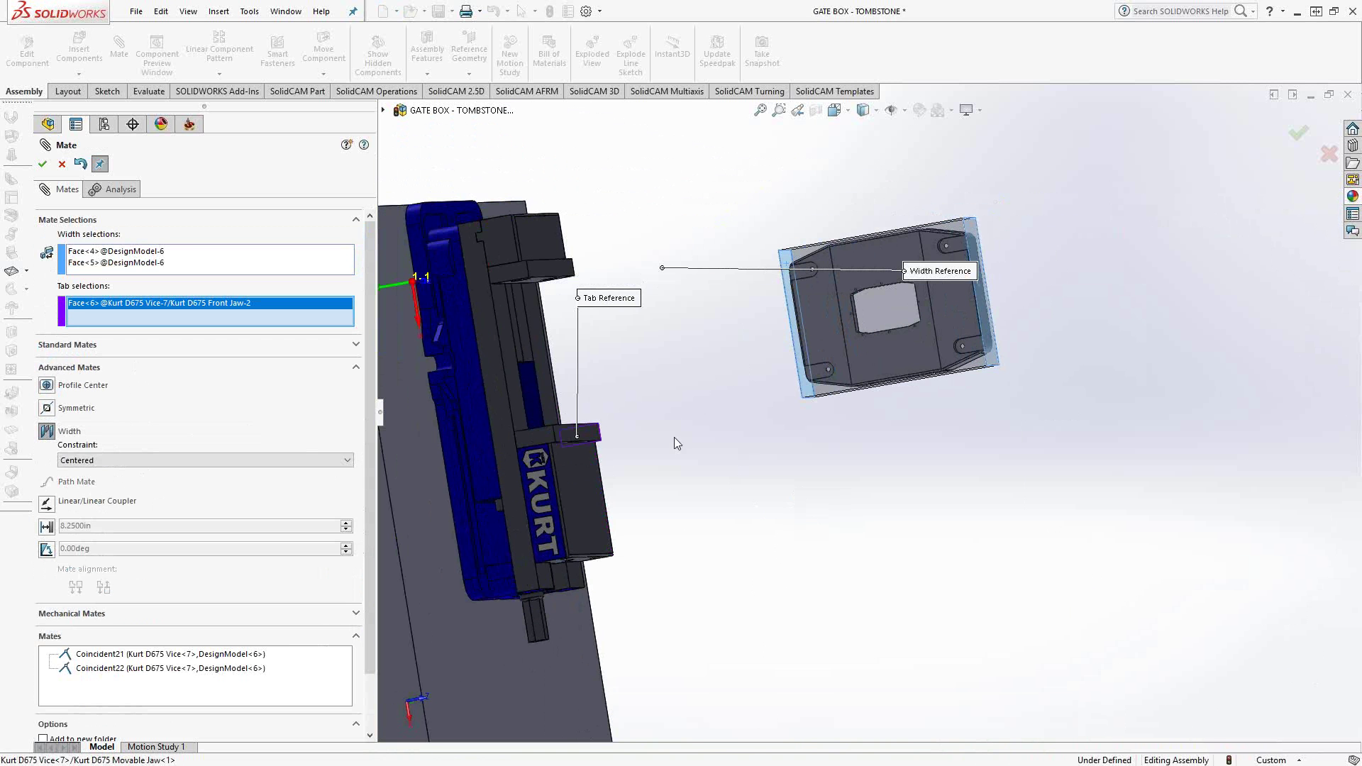
click(527, 430)
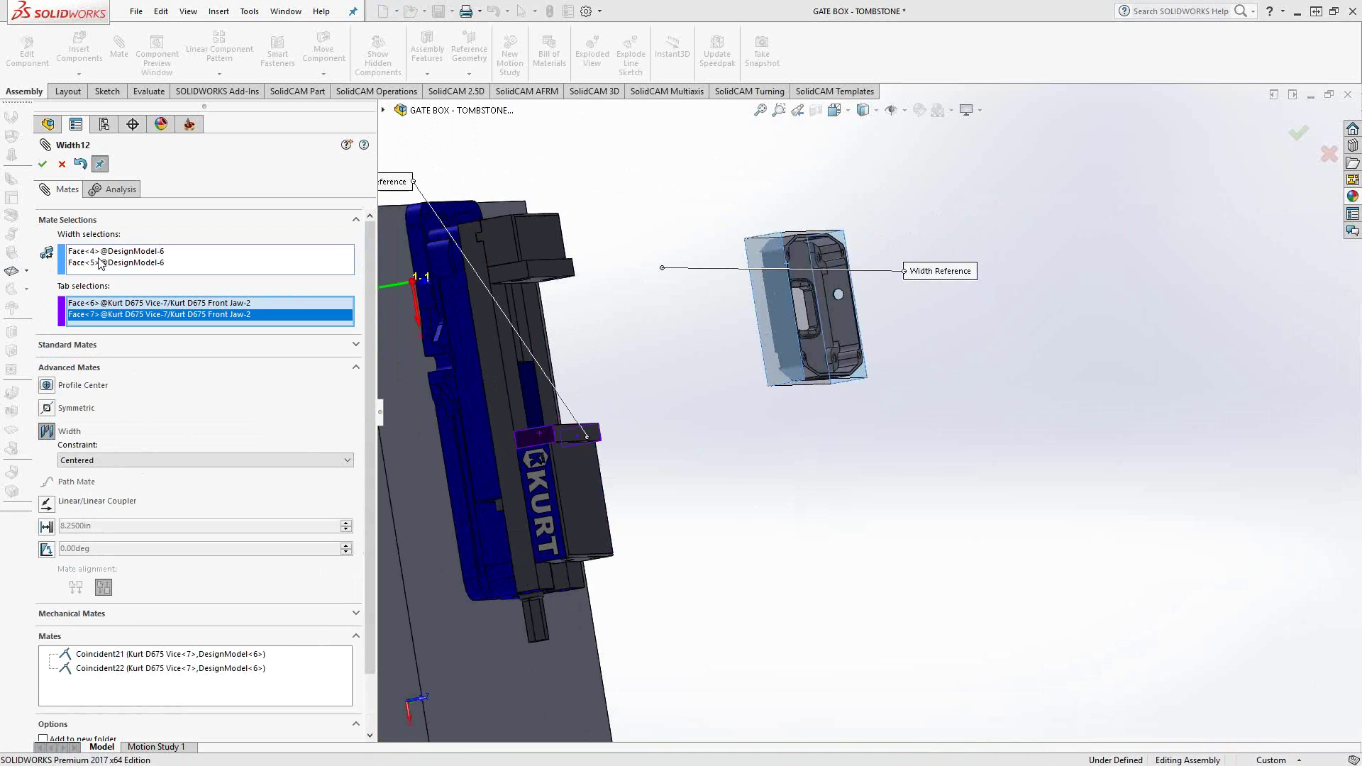
click(43, 165)
Slide the DesignModel copy outward along its free direction, away from the new vice.
scroll(770, 538, up, 5)
middle_drag(892, 409, 823, 359)
scroll(789, 407, down, 3)
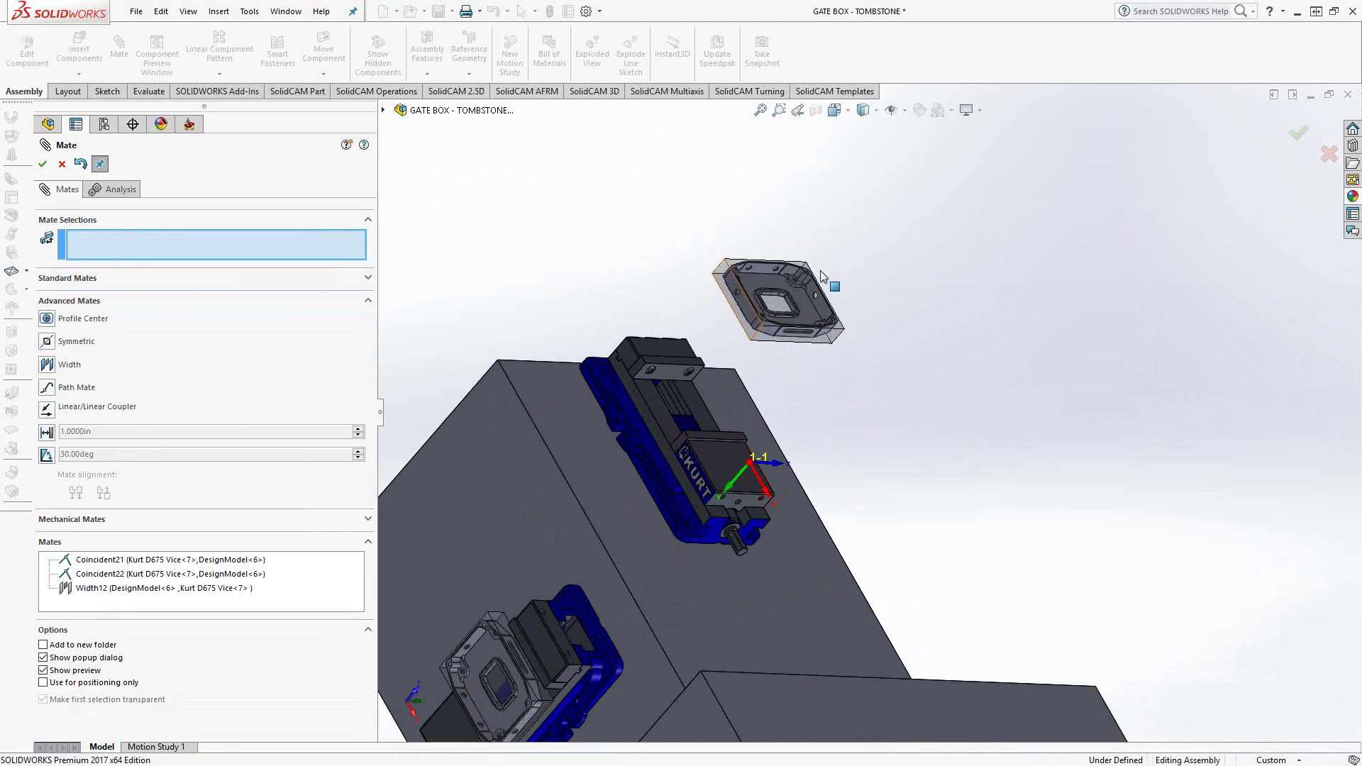
drag(791, 305, 819, 273)
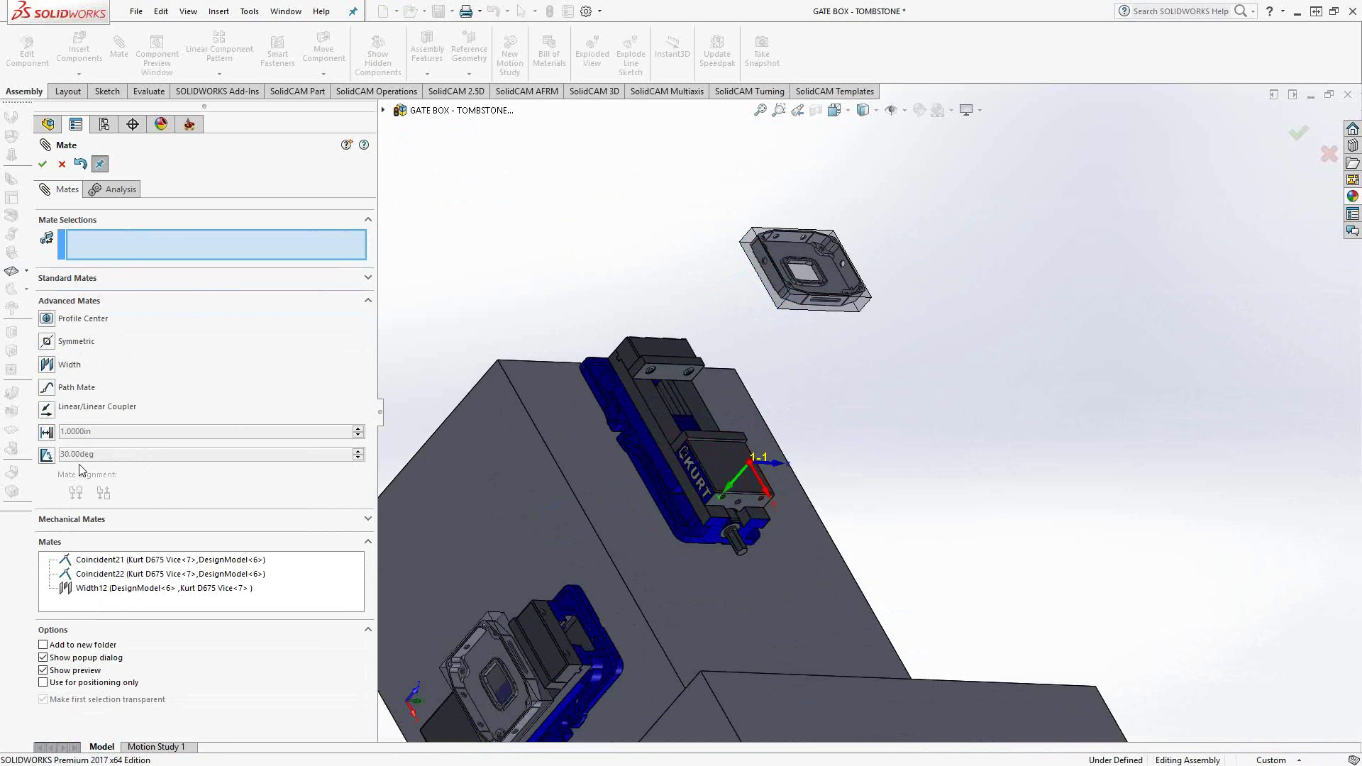
Set up a 0.25 in distance mate between the outer face of the fixed jaw plate and the DesignModel copy's back face.
click(76, 279)
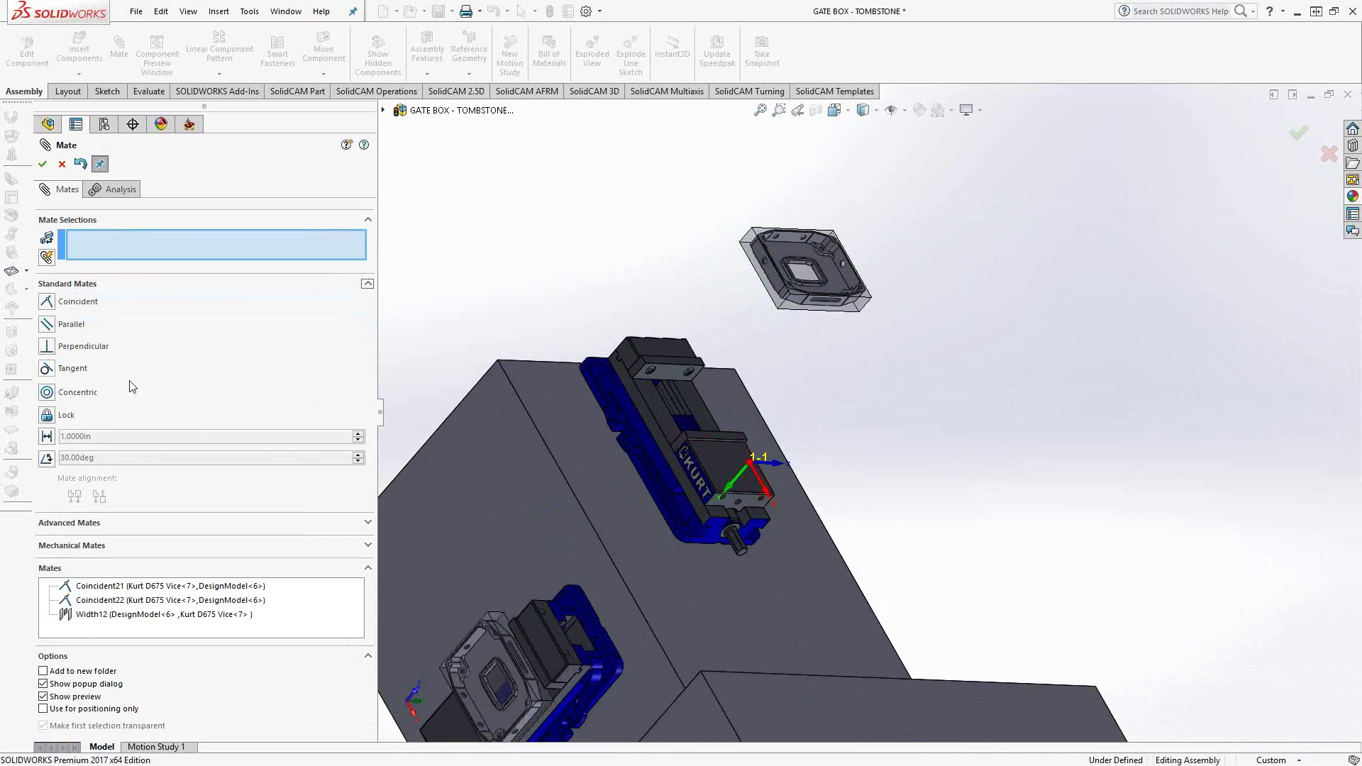
click(47, 436)
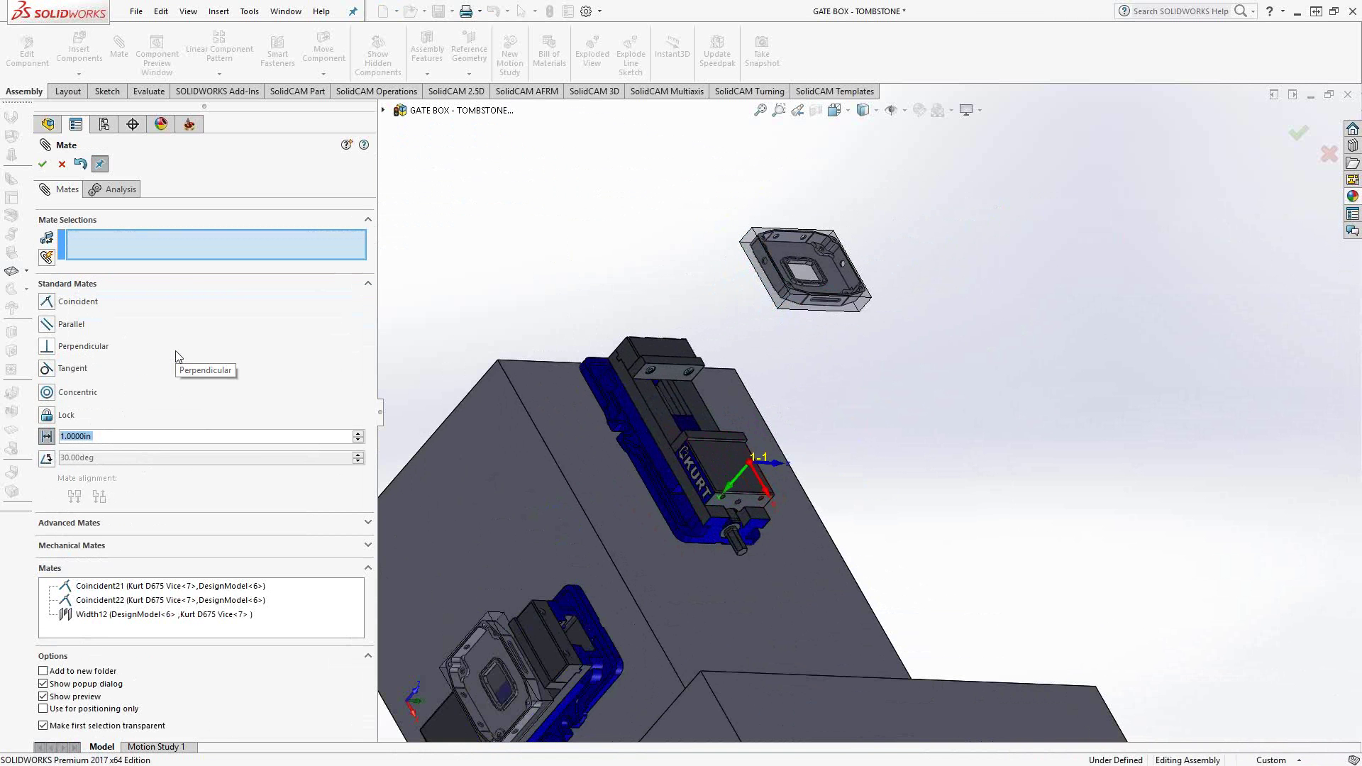
text(.25)
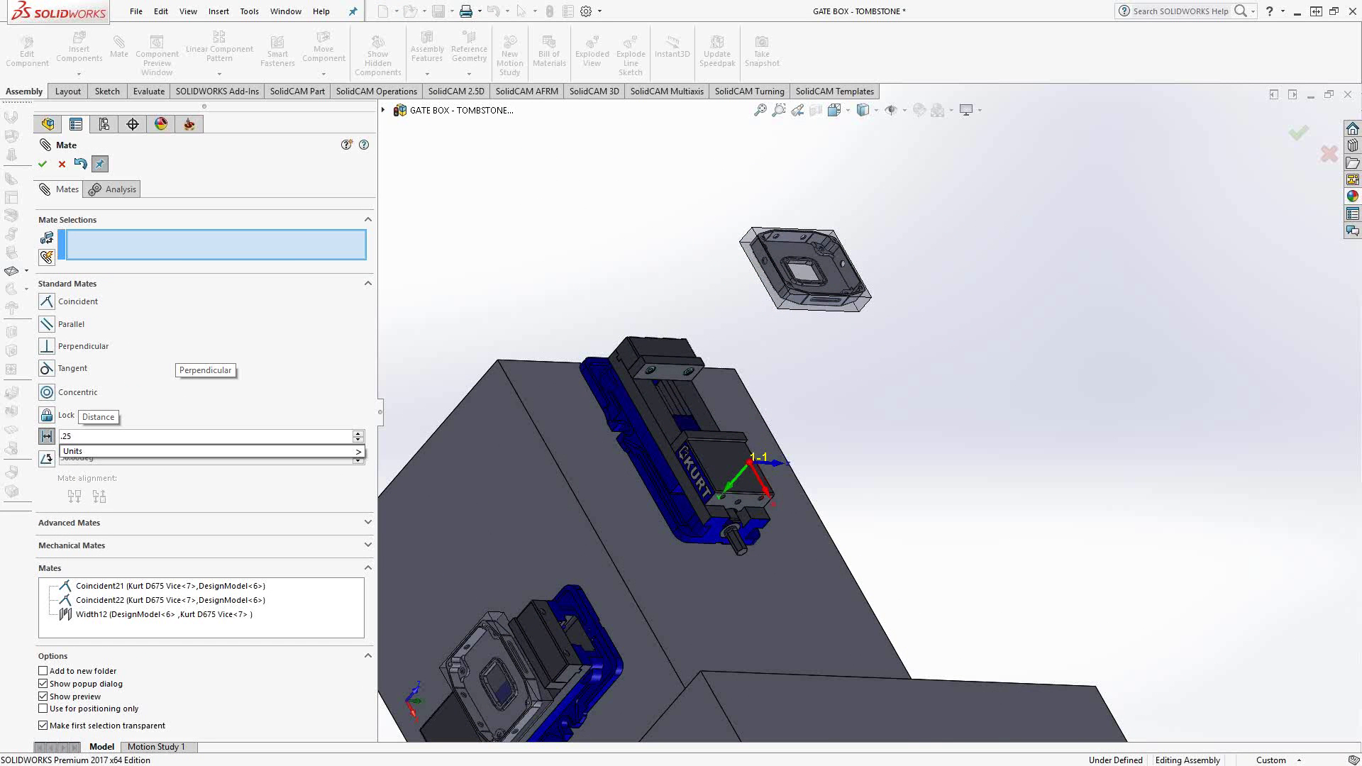
key(Return)
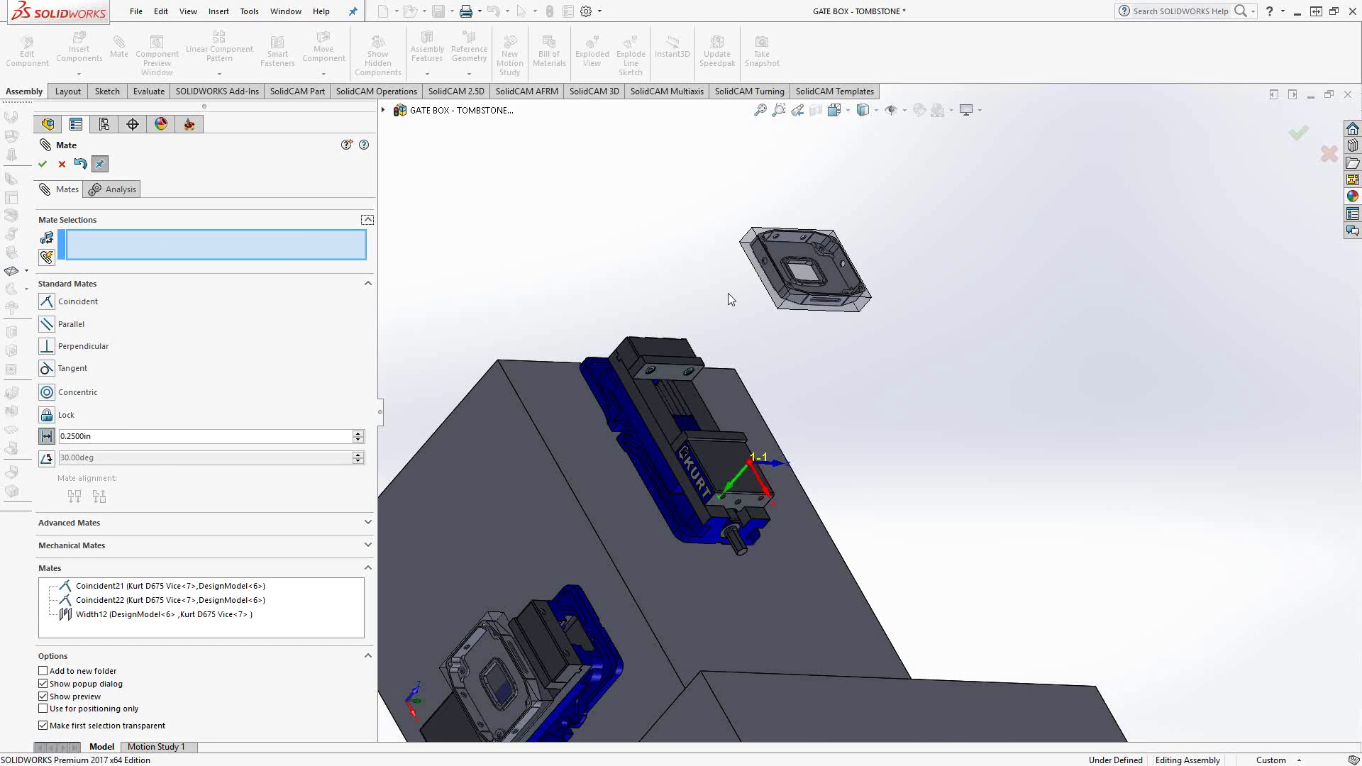
scroll(738, 294, down, 5)
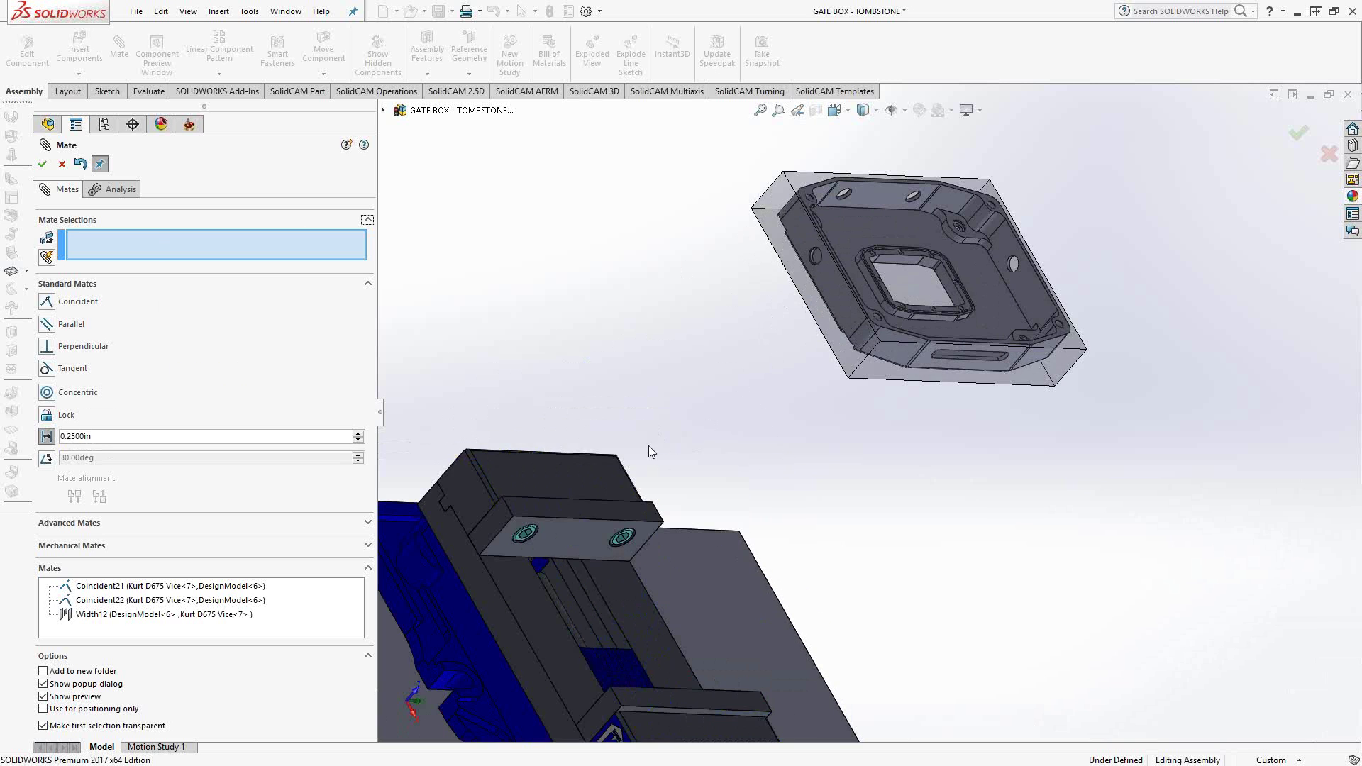
click(582, 507)
middle_drag(582, 508, 787, 373)
scroll(787, 372, up, 5)
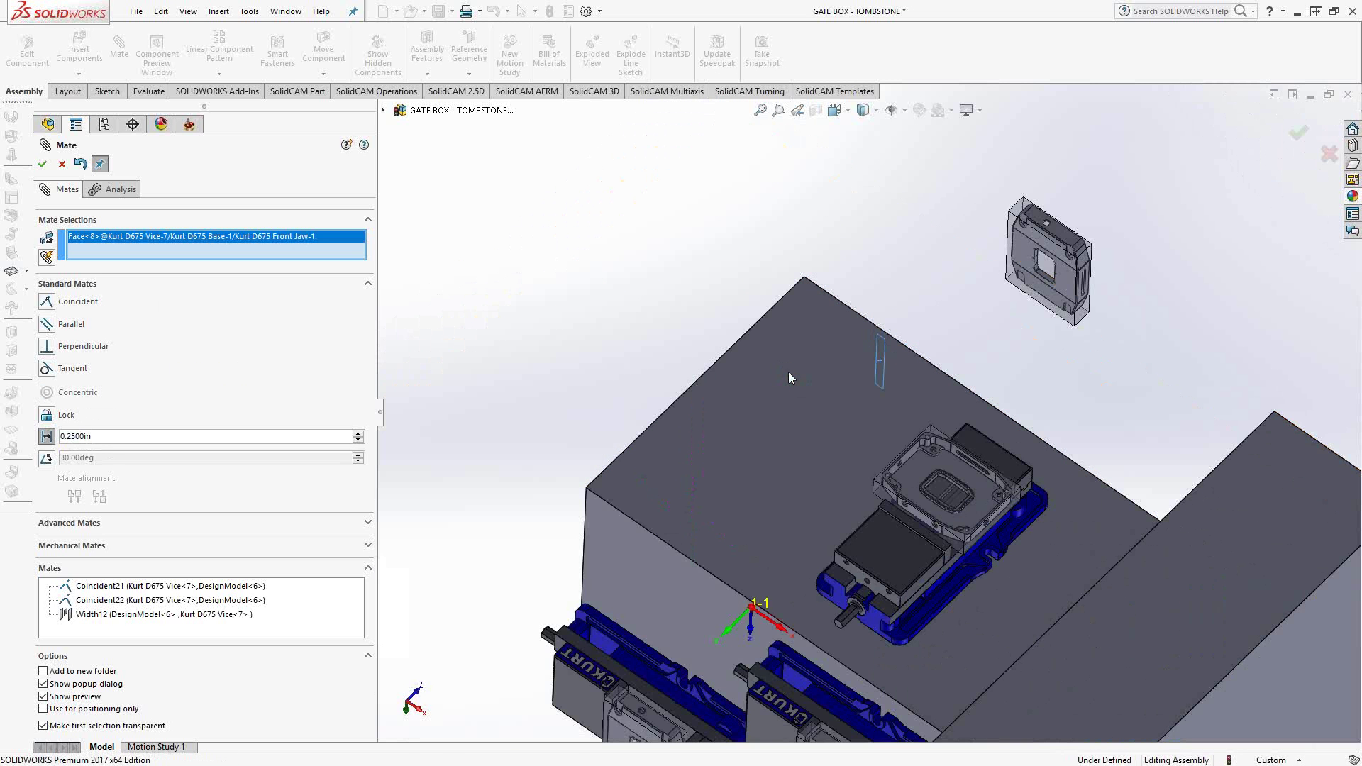
scroll(939, 336, down, 4)
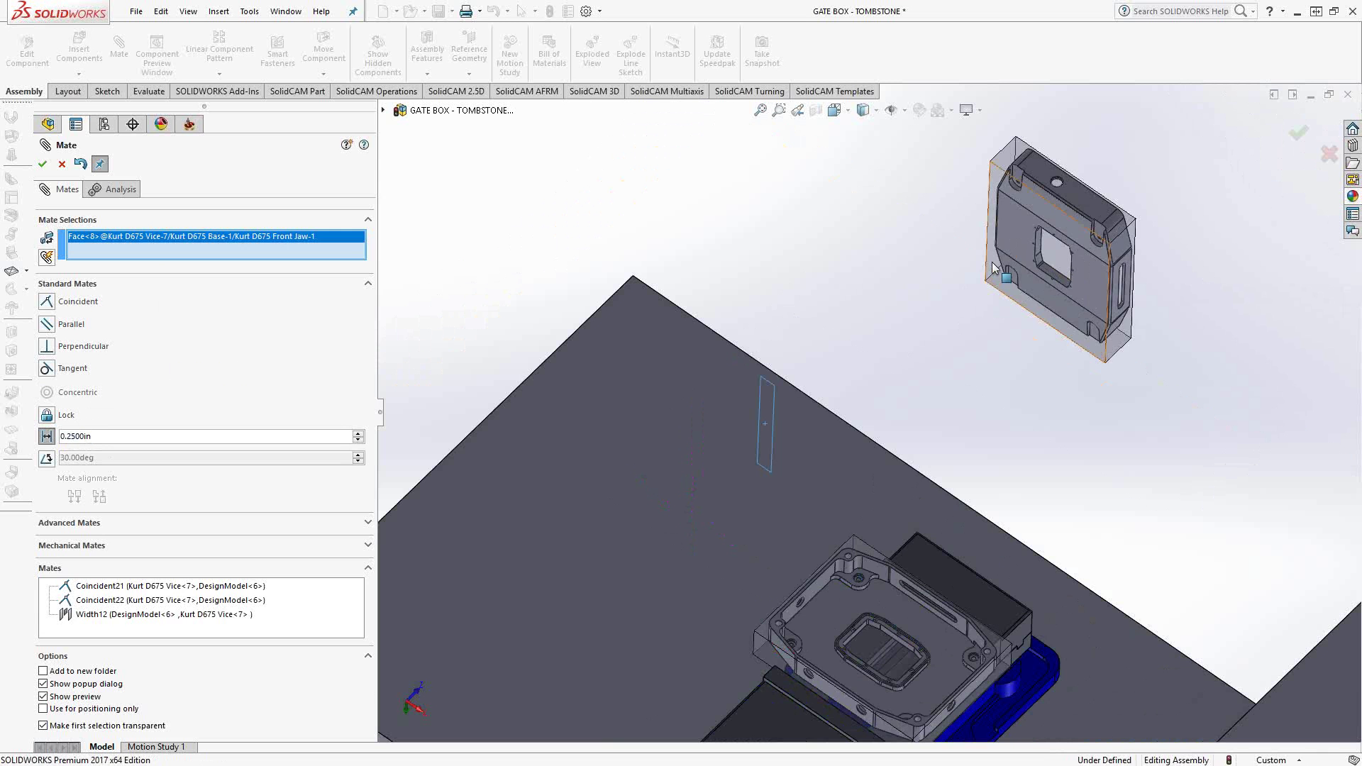
click(998, 279)
Flip the distance mate so the part sits down between the jaws, accept it and finish mating.
middle_drag(727, 427, 733, 526)
scroll(772, 204, down, 3)
scroll(772, 203, down, 2)
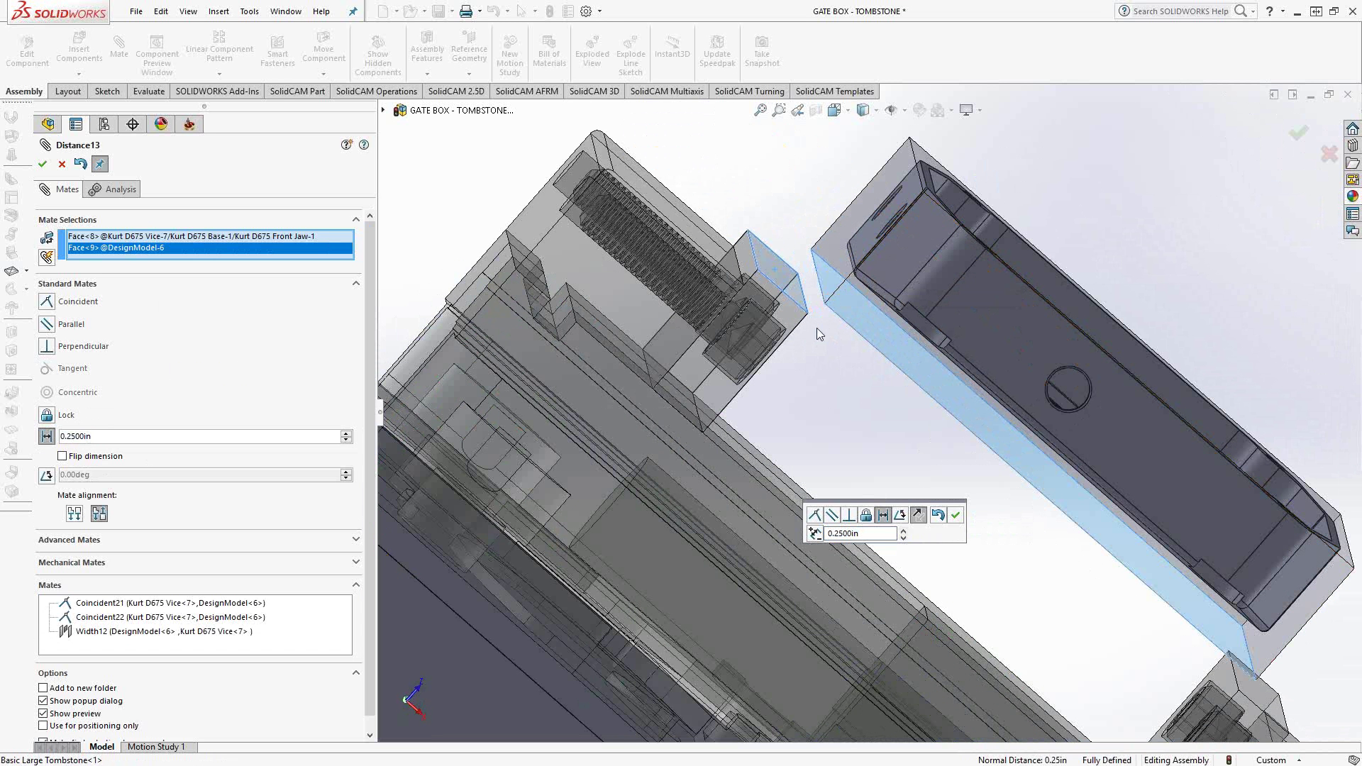
click(62, 456)
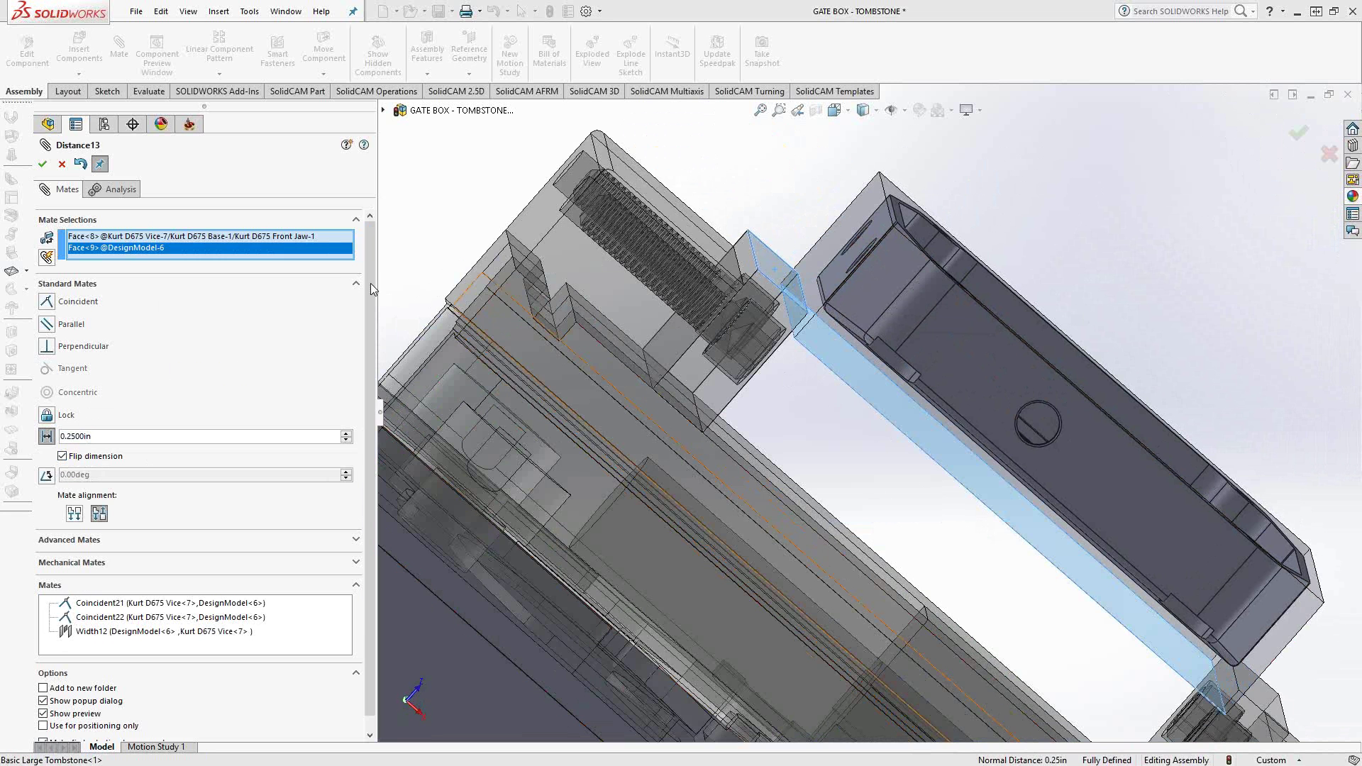
click(43, 163)
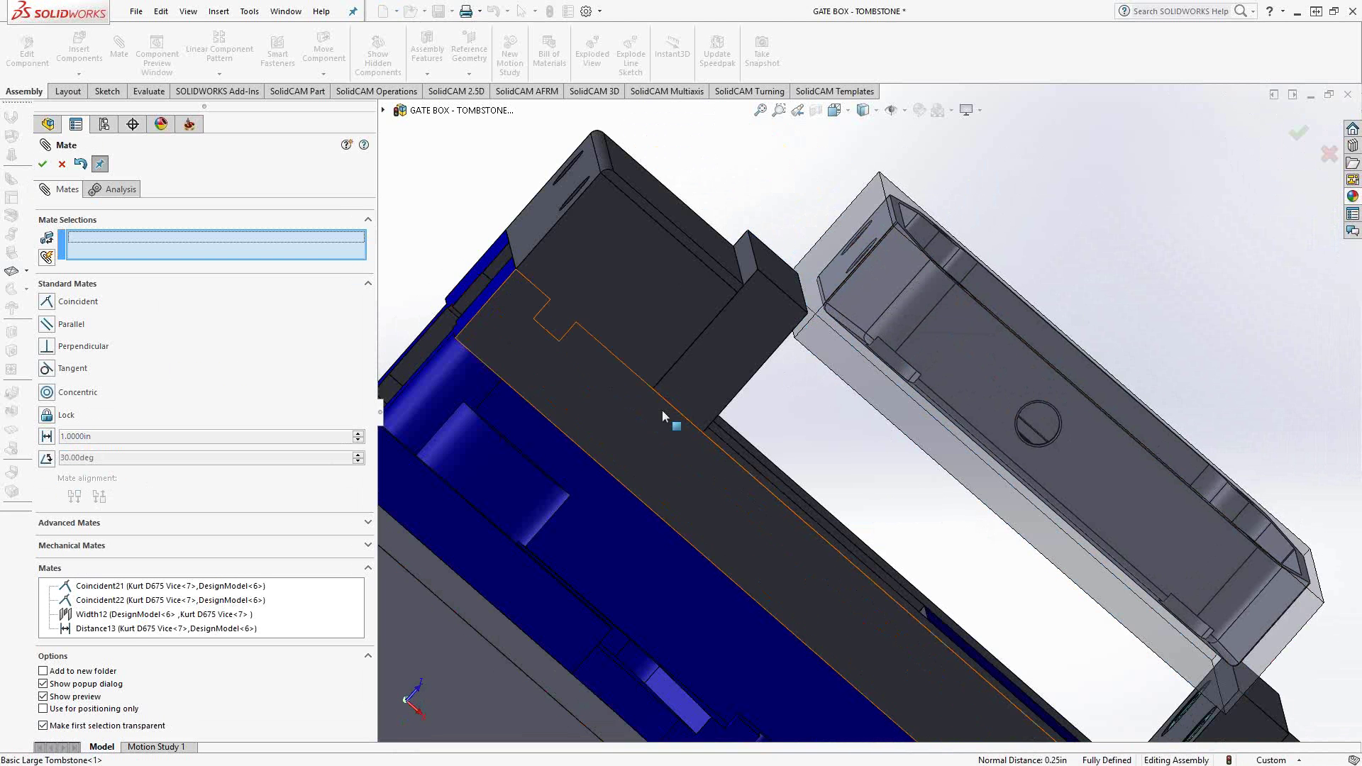
scroll(661, 410, up, 6)
key(Return)
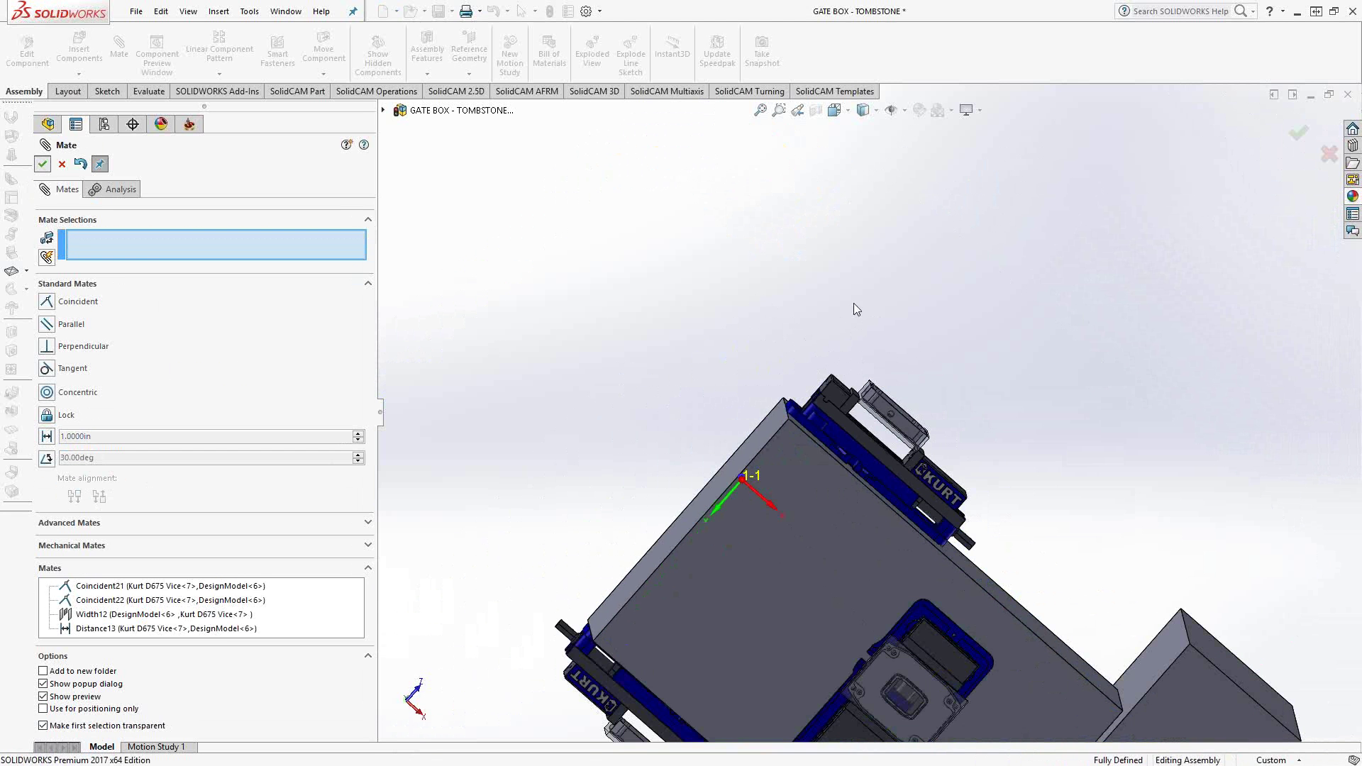
middle_drag(849, 299, 827, 452)
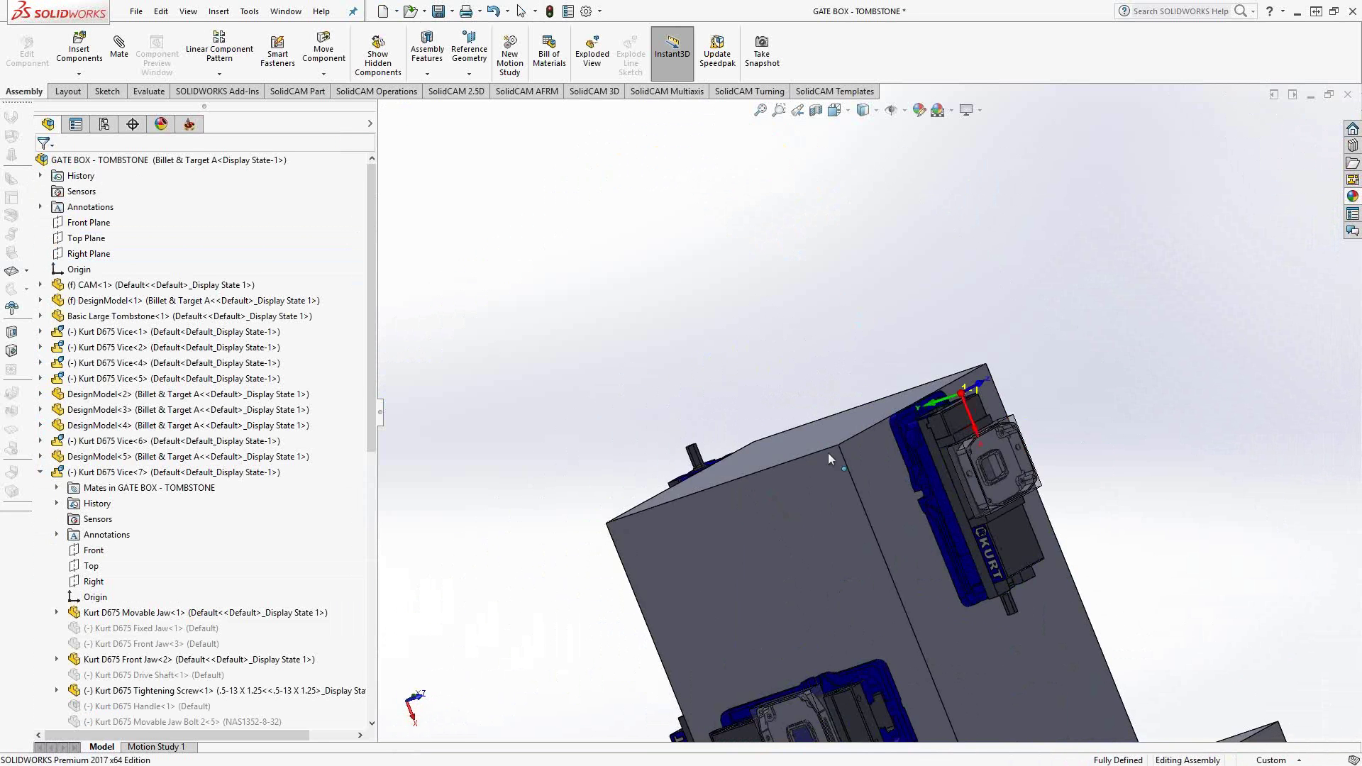
scroll(930, 451, up, 5)
scroll(922, 440, down, 8)
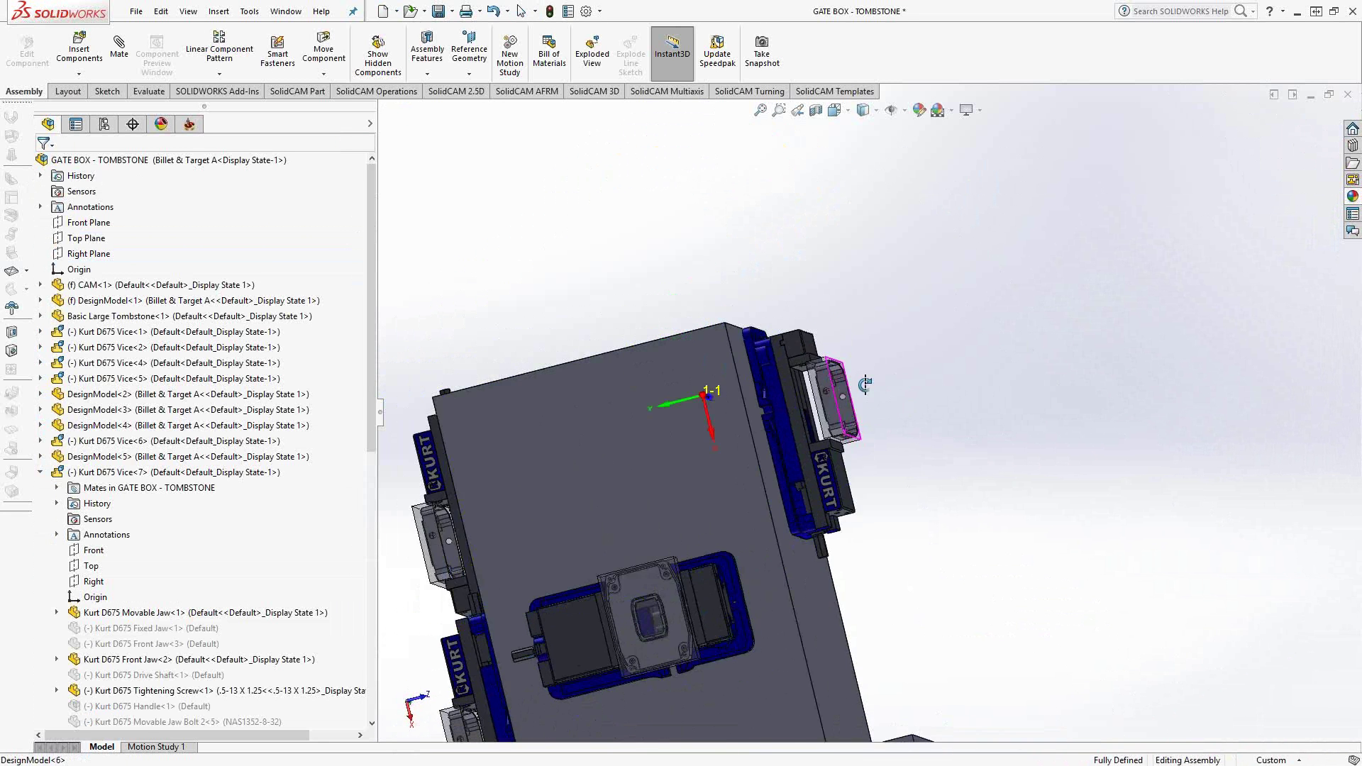
Add the billet clamped in the new vice to the CAM stock definition and accept it.
click(189, 125)
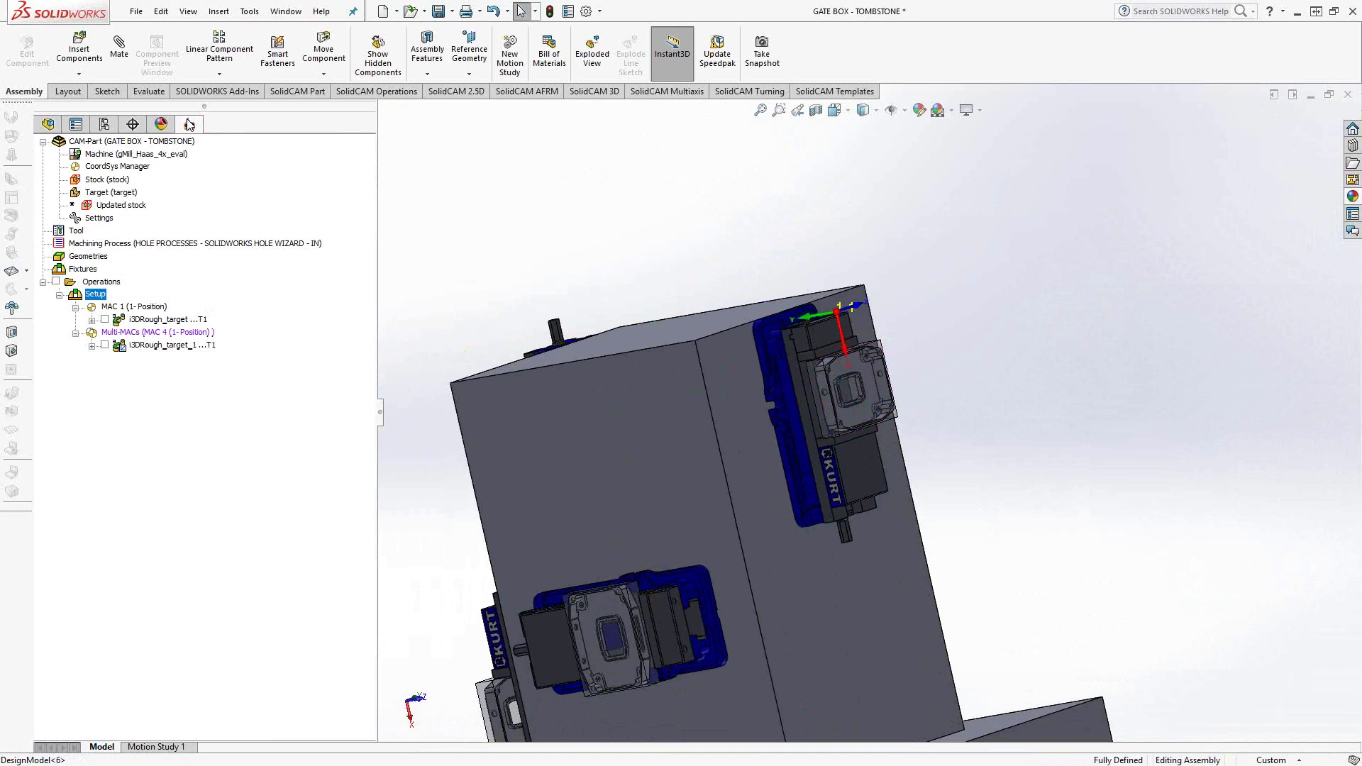
click(112, 181)
double_click(112, 182)
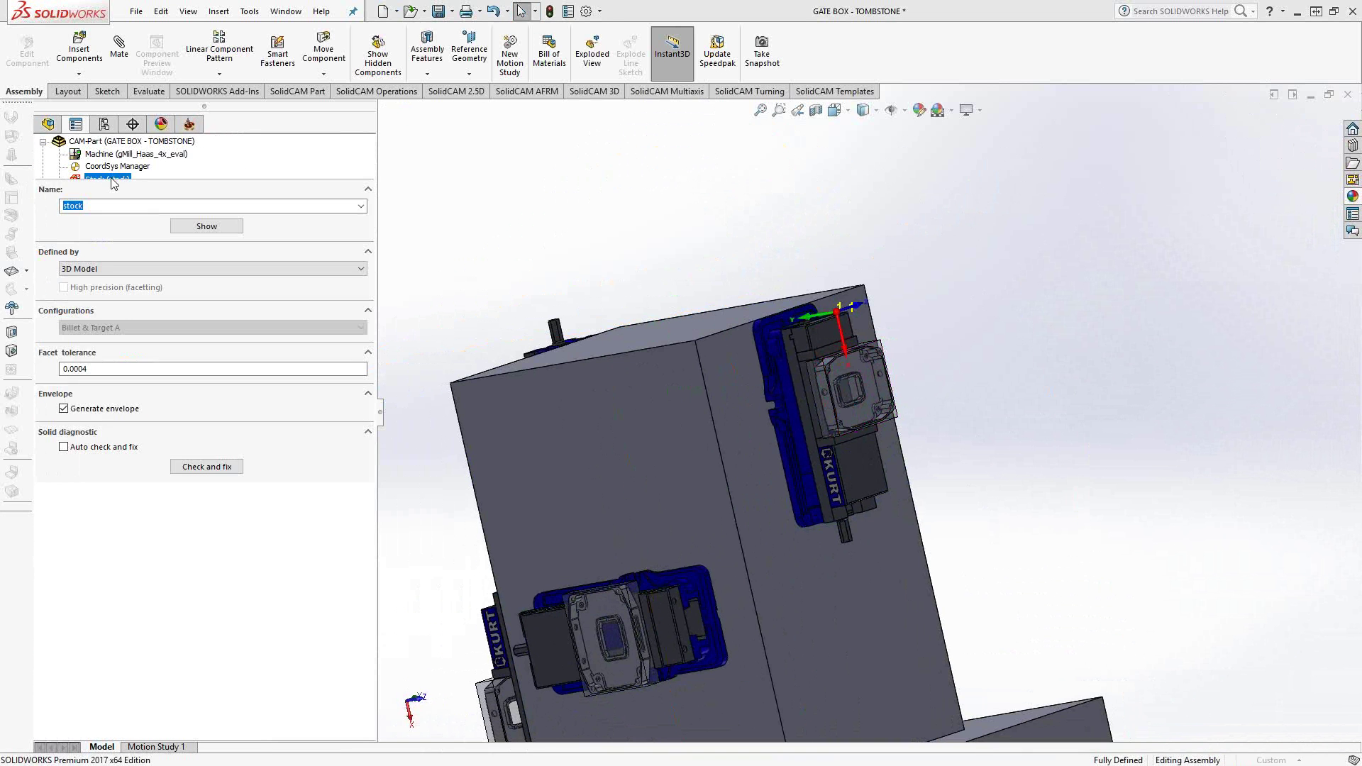
middle_drag(931, 368, 960, 319)
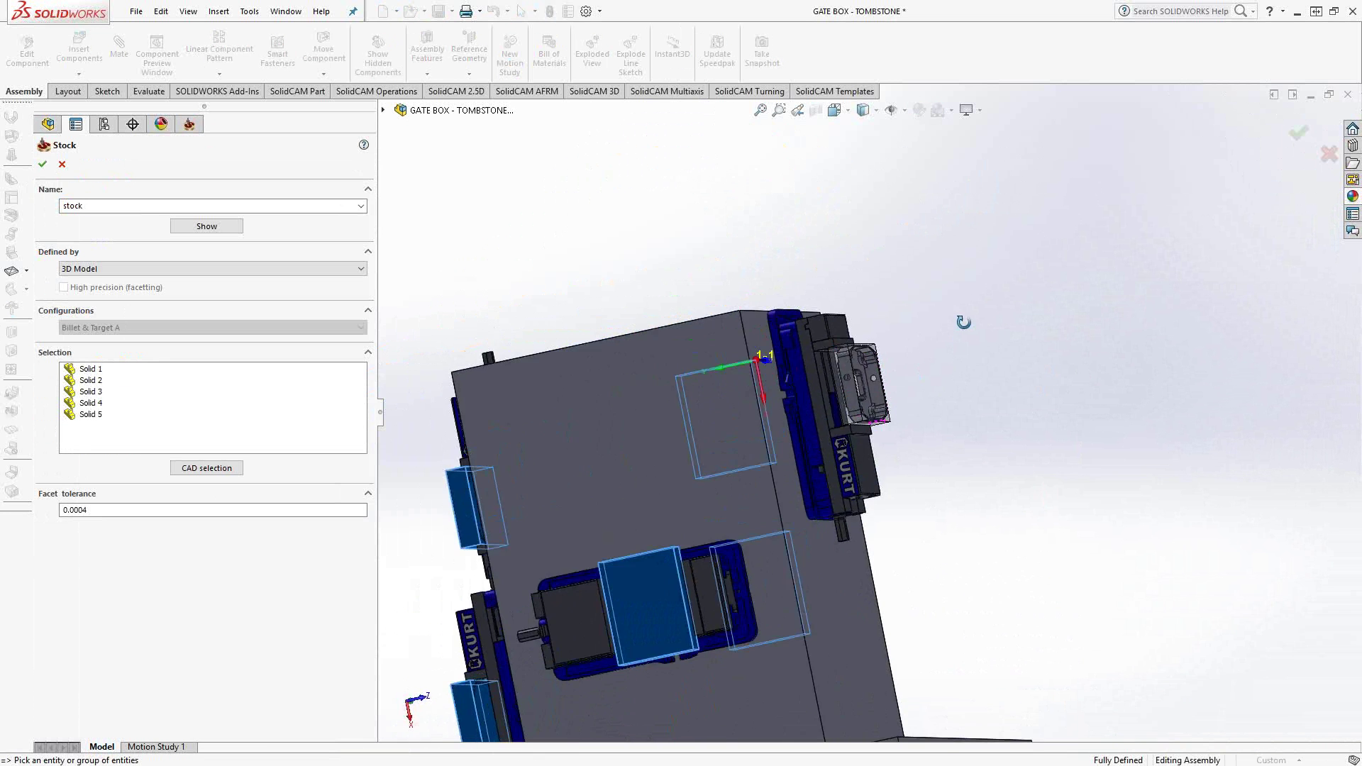
scroll(941, 362, down, 6)
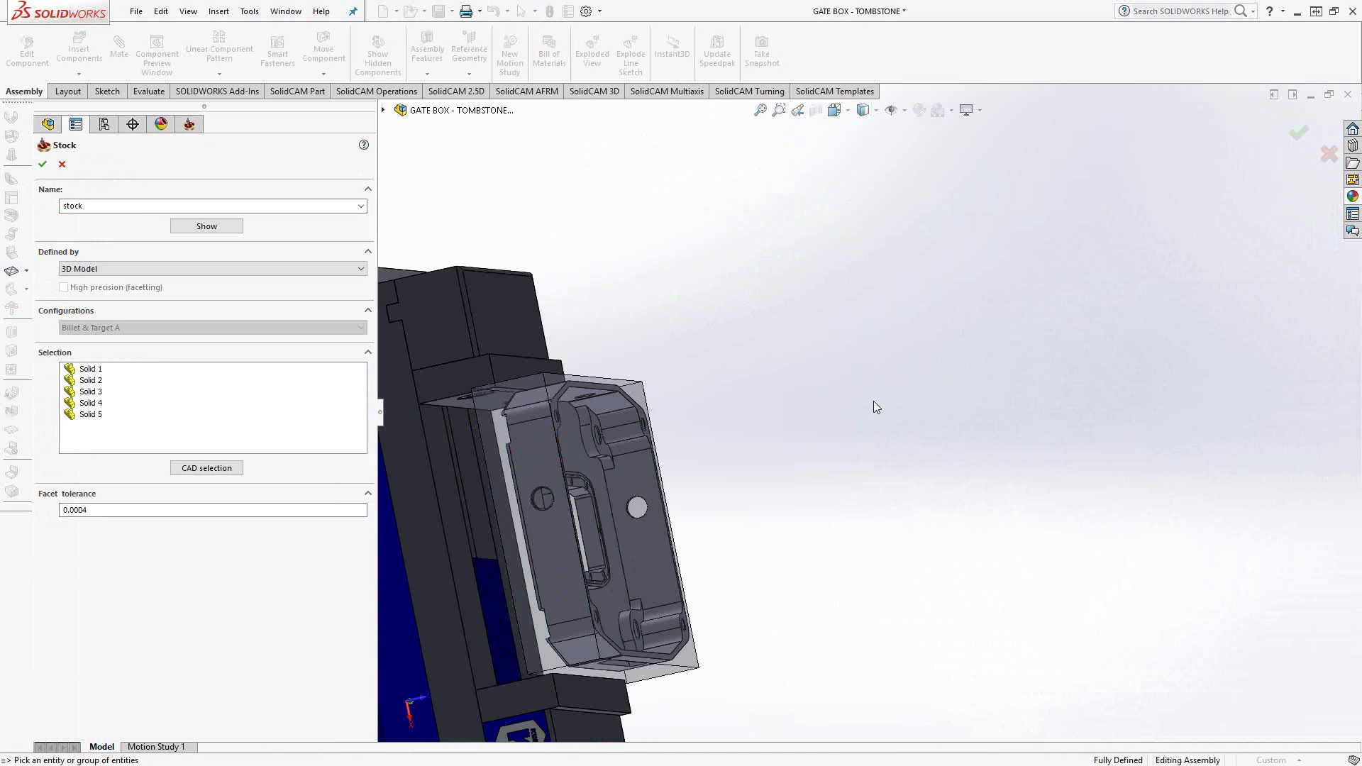
click(640, 377)
click(43, 164)
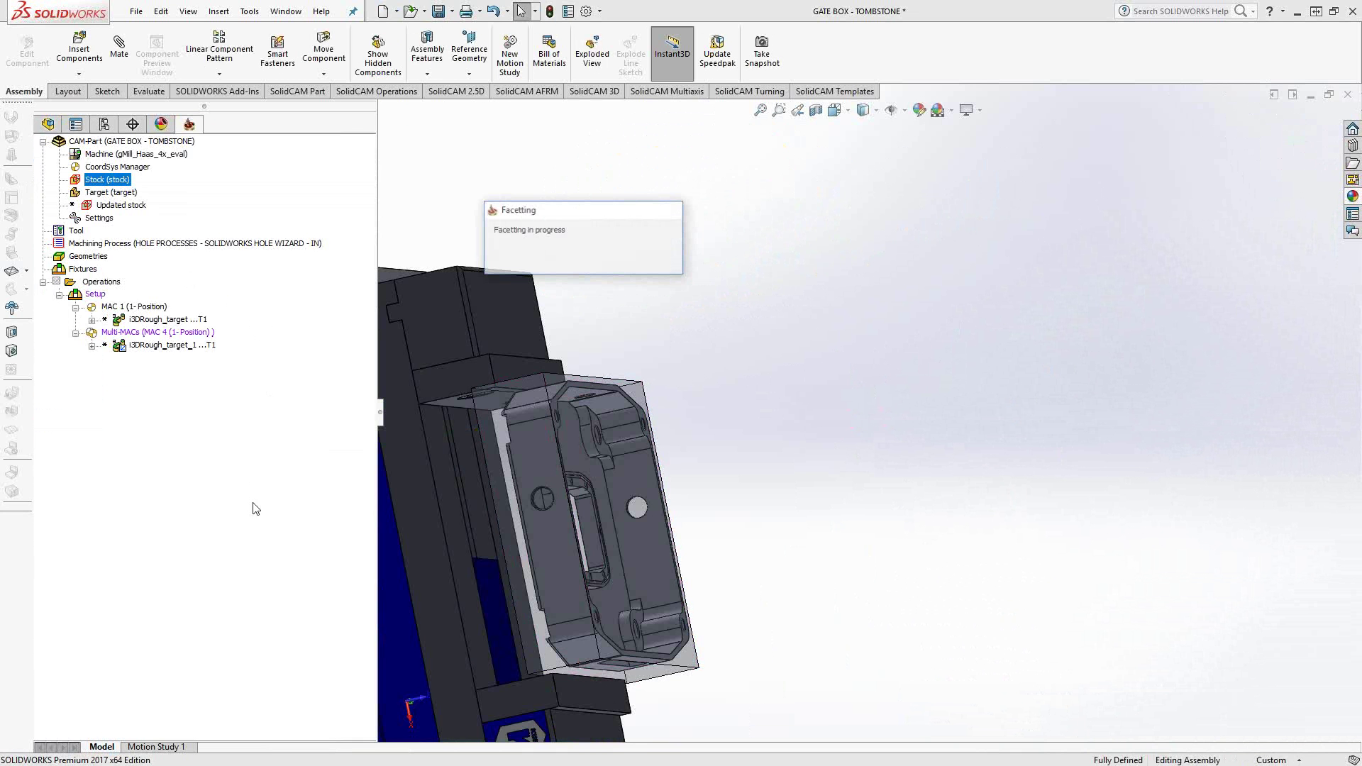
Add the finished part body inside the new billet to the target definition, selecting it through the billet with Select Other, and accept.
click(115, 195)
double_click(114, 196)
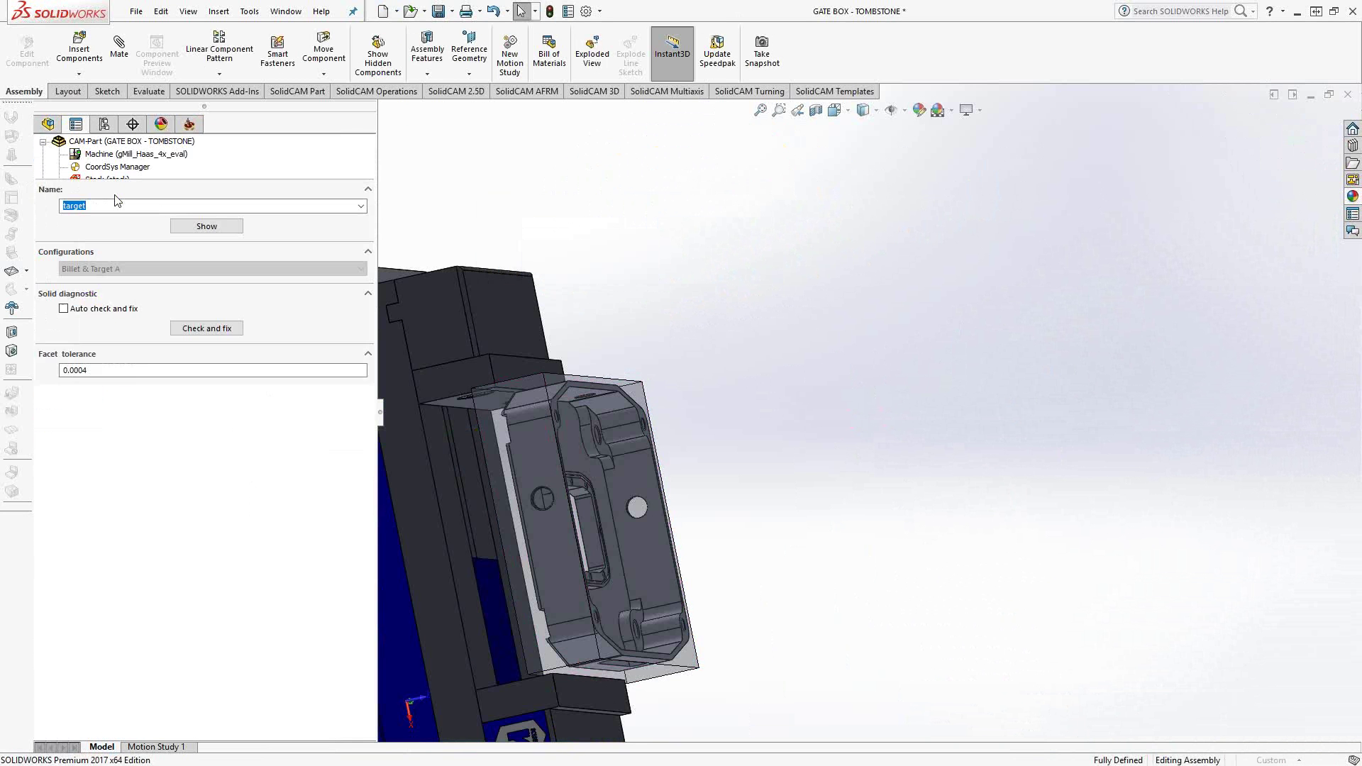
right_click(634, 466)
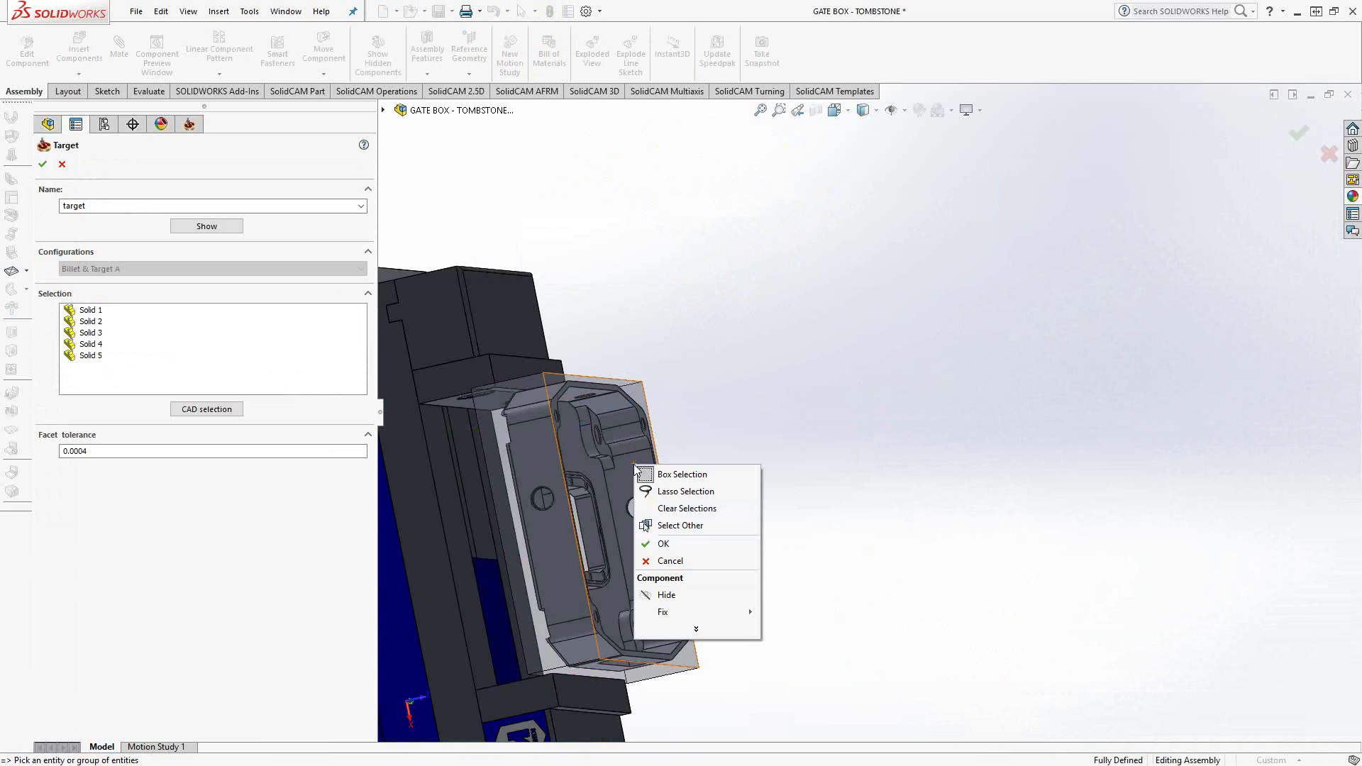
click(677, 526)
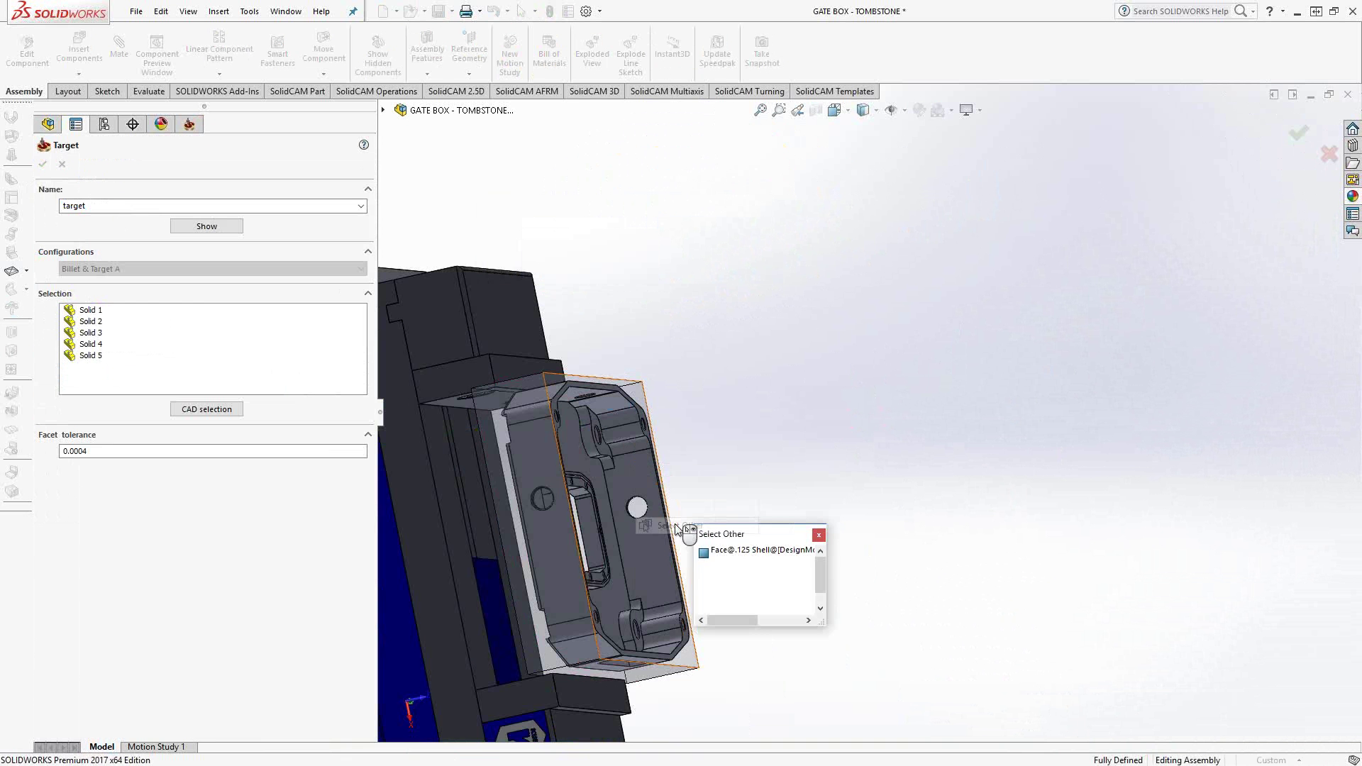
click(737, 554)
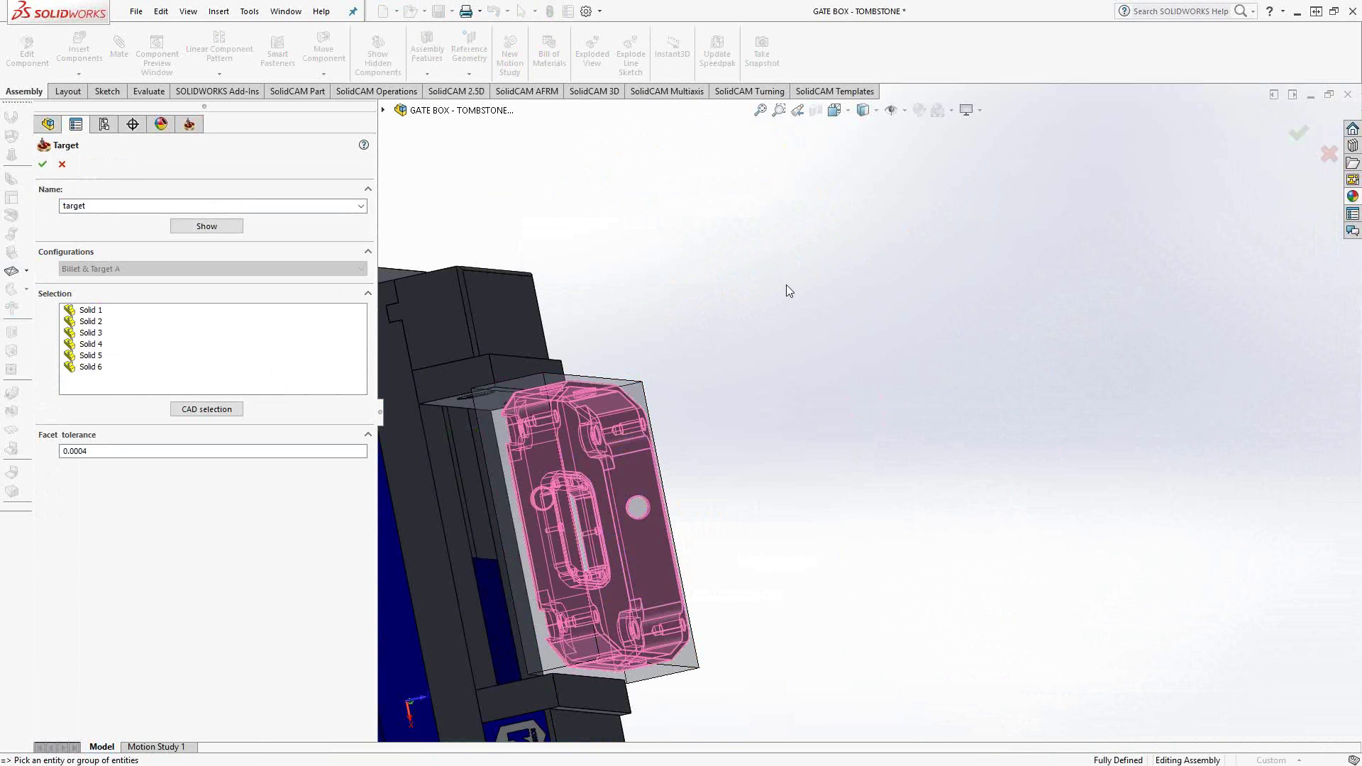
click(41, 165)
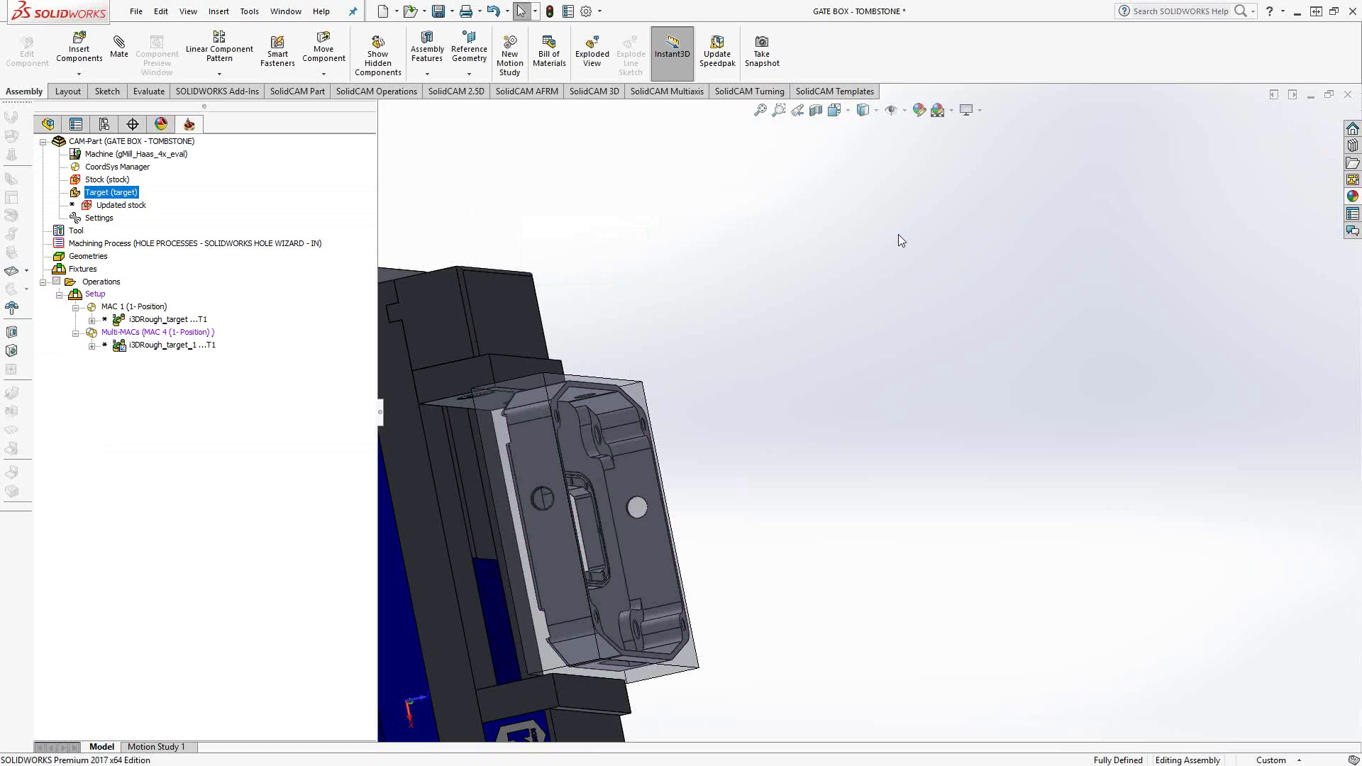
Open the machine setup's fixture definition and load the existing "clamping fixture" for editing.
scroll(773, 476, up, 5)
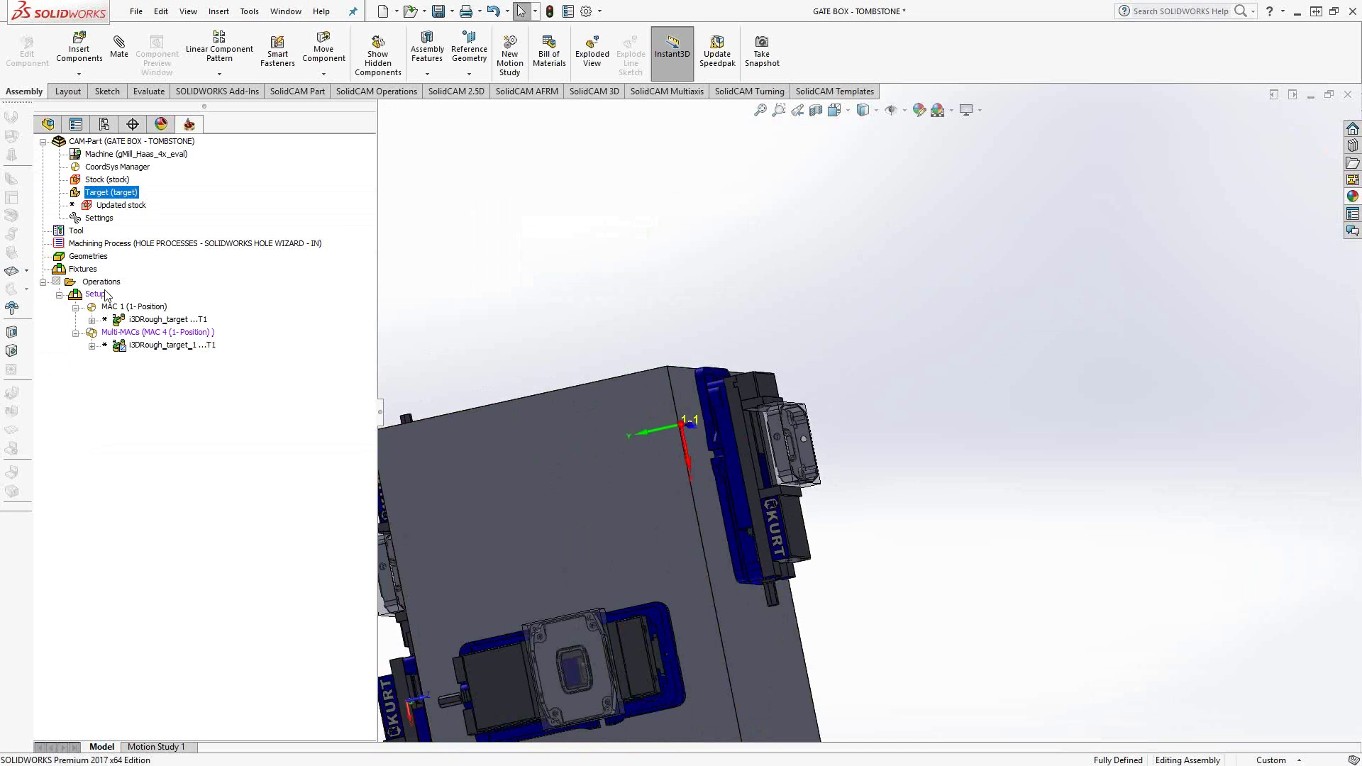
double_click(96, 295)
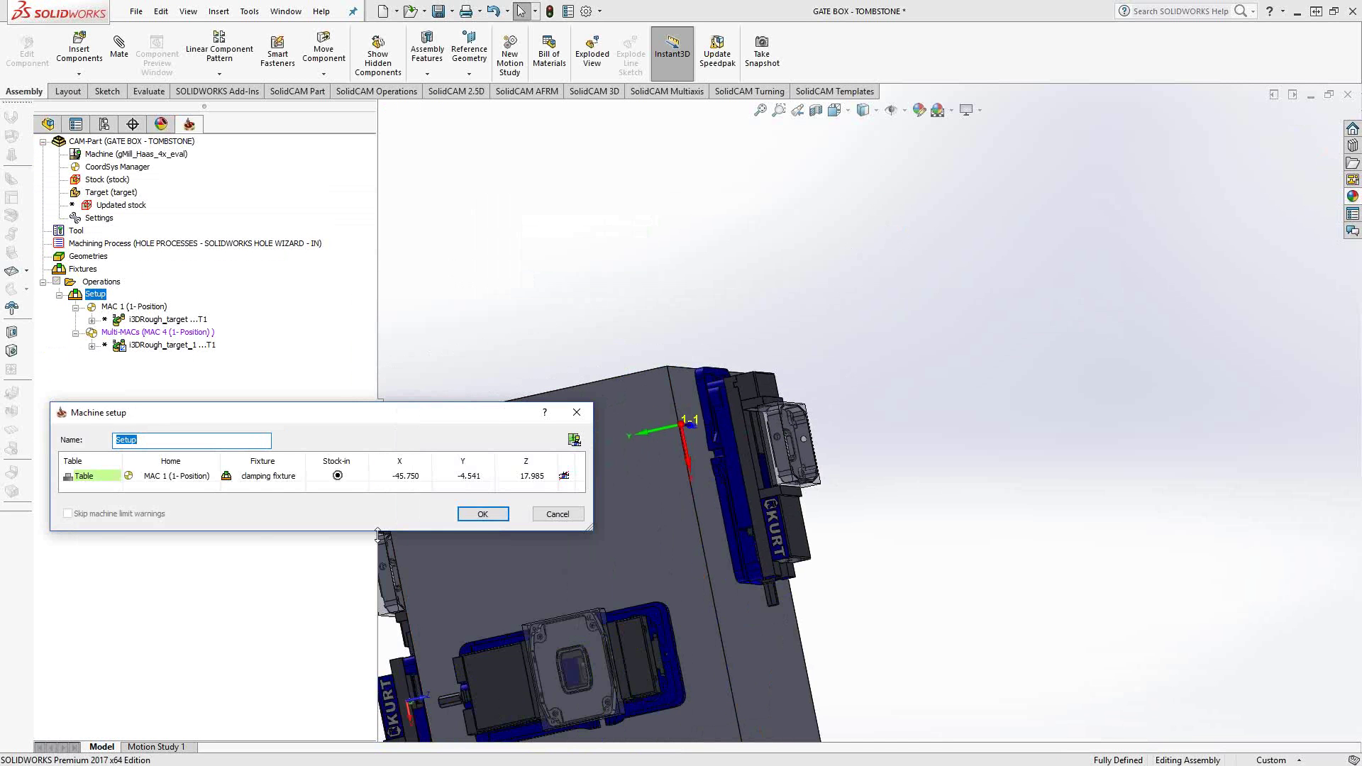
click(300, 478)
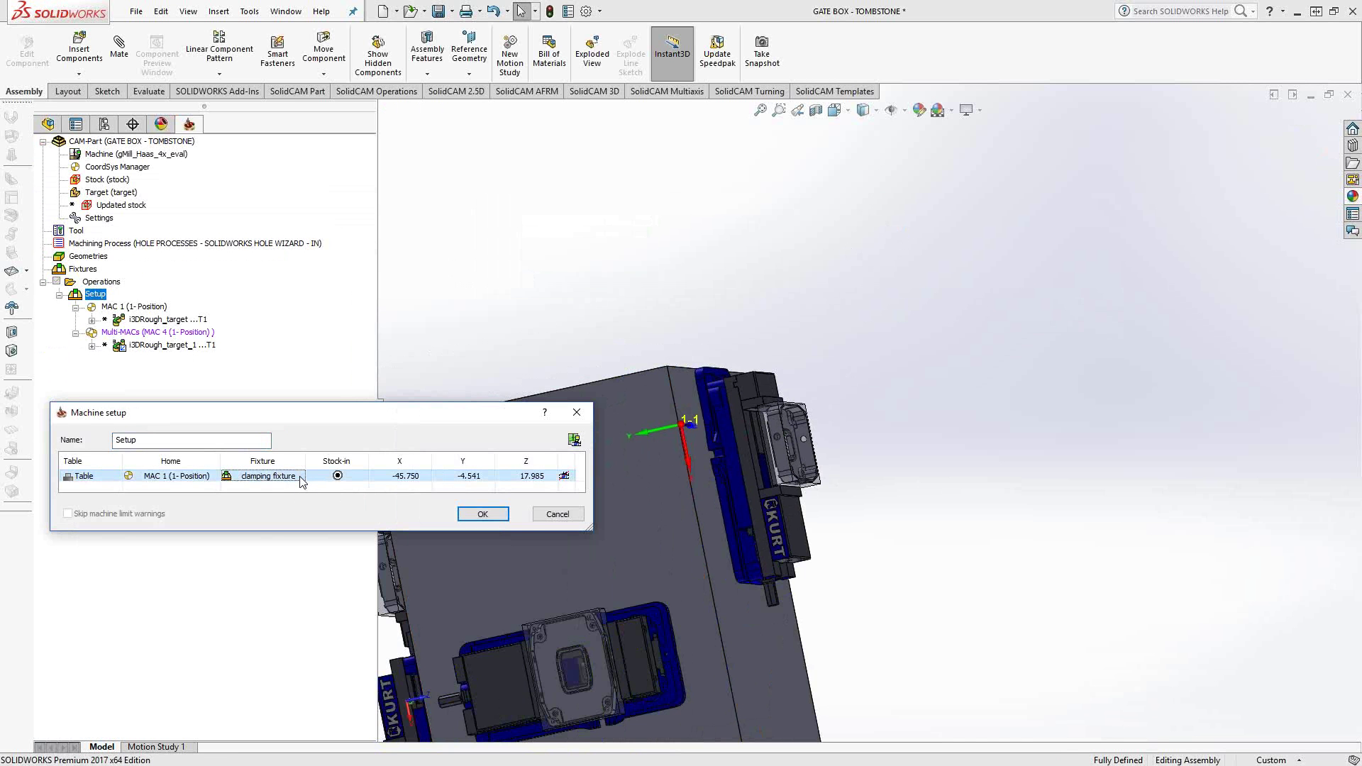
click(301, 479)
click(299, 478)
click(247, 510)
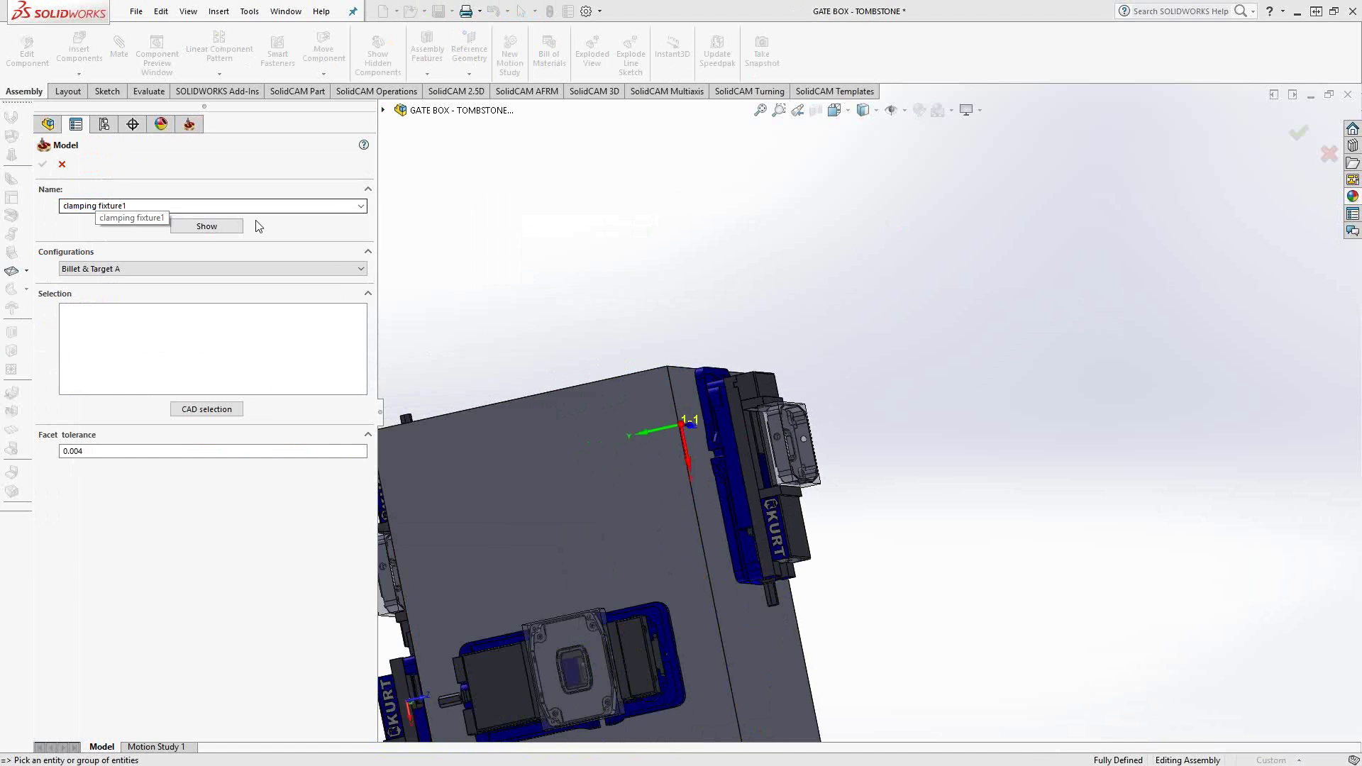
click(361, 206)
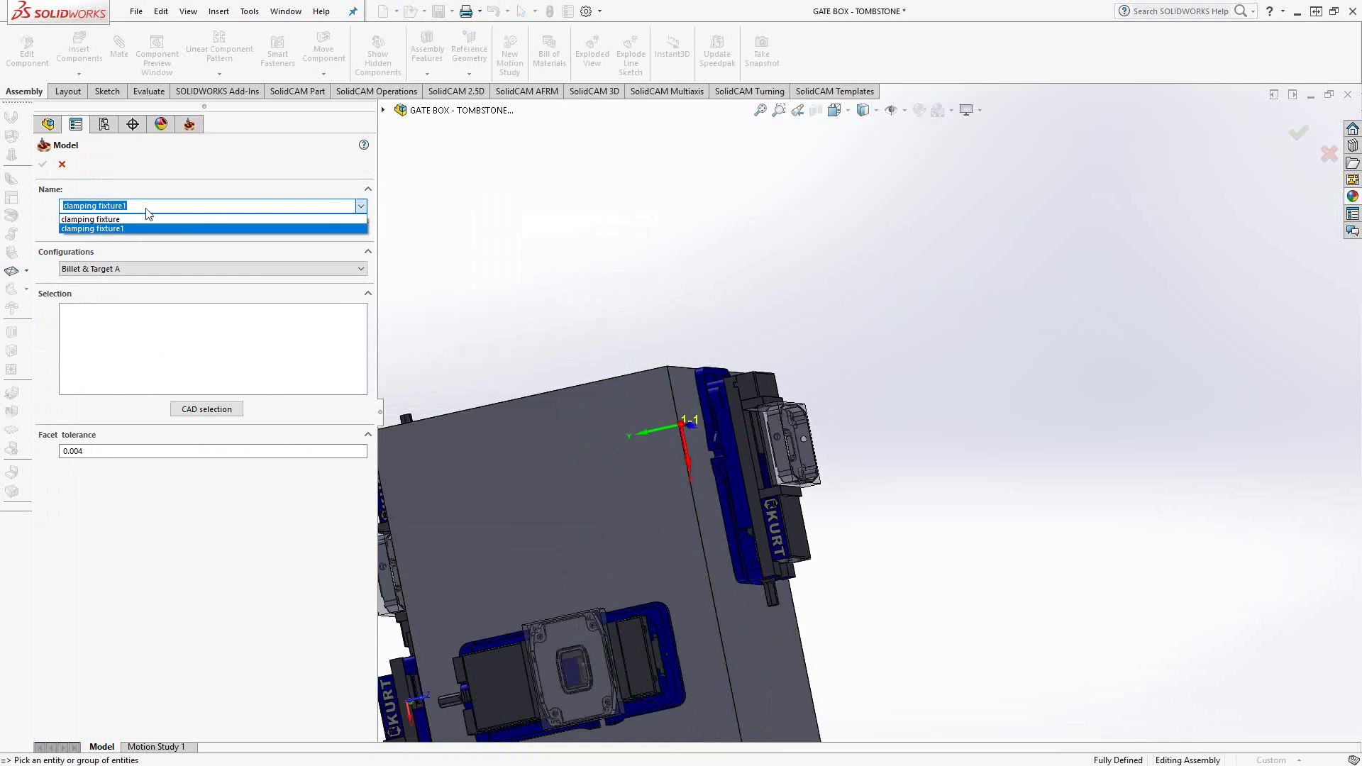
click(104, 220)
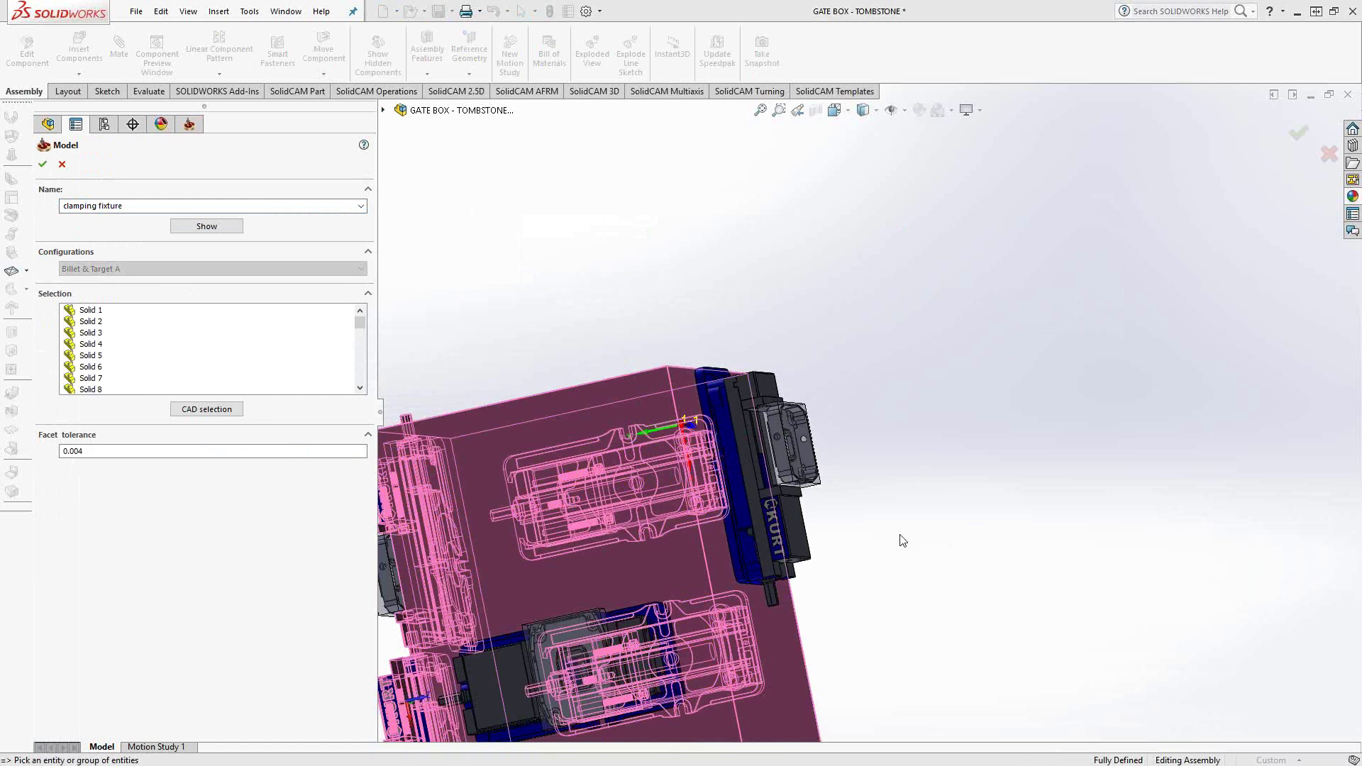
Add the remaining bodies of the new Kurt vice to the clamping fixture, then accept the fixture and the machine setup.
scroll(887, 543, down, 5)
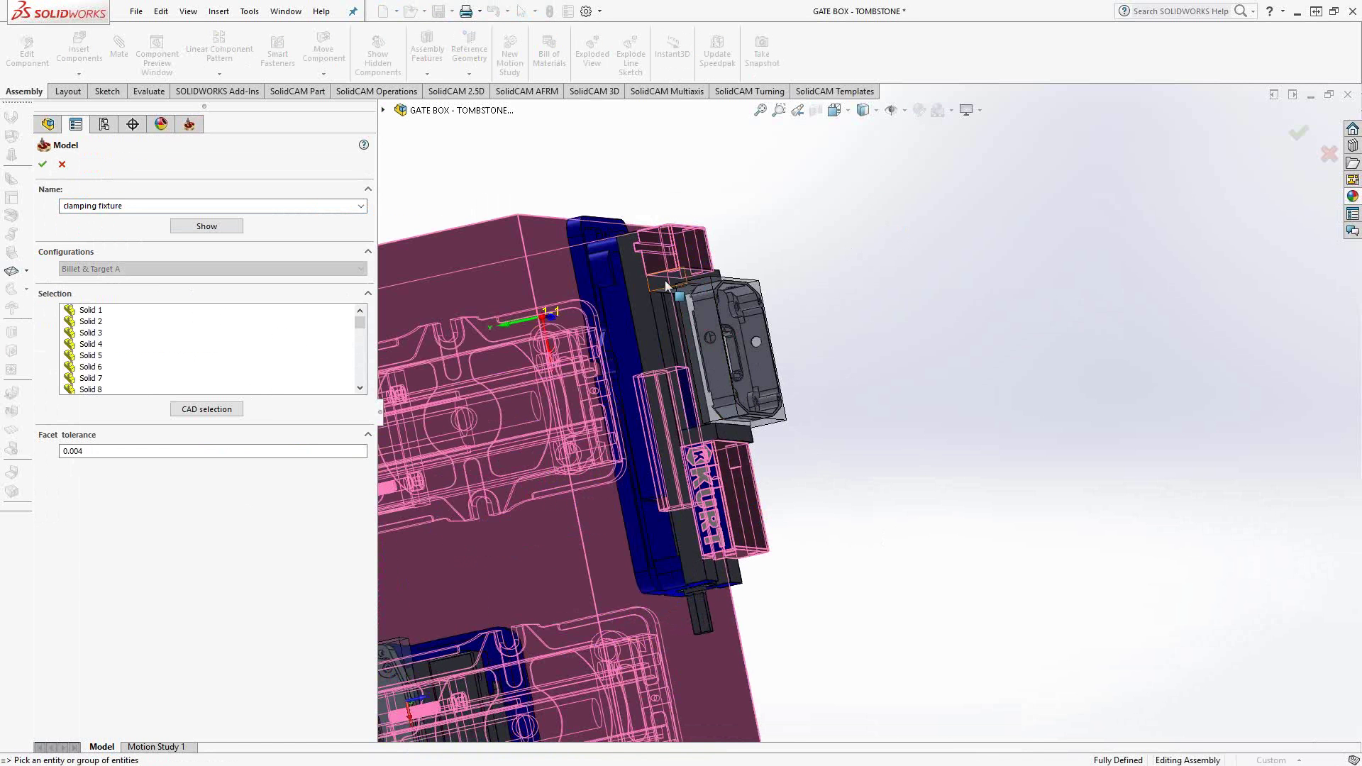
scroll(665, 279, down, 2)
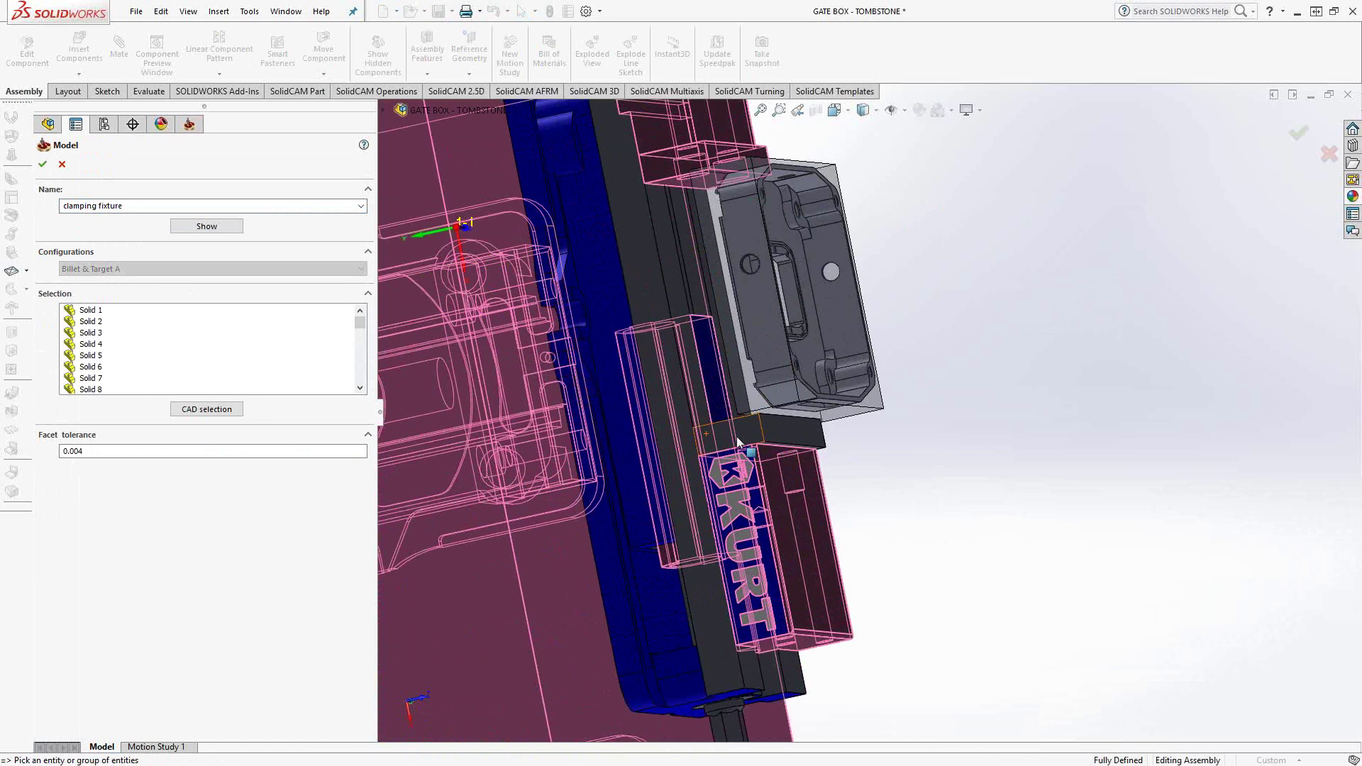
click(637, 282)
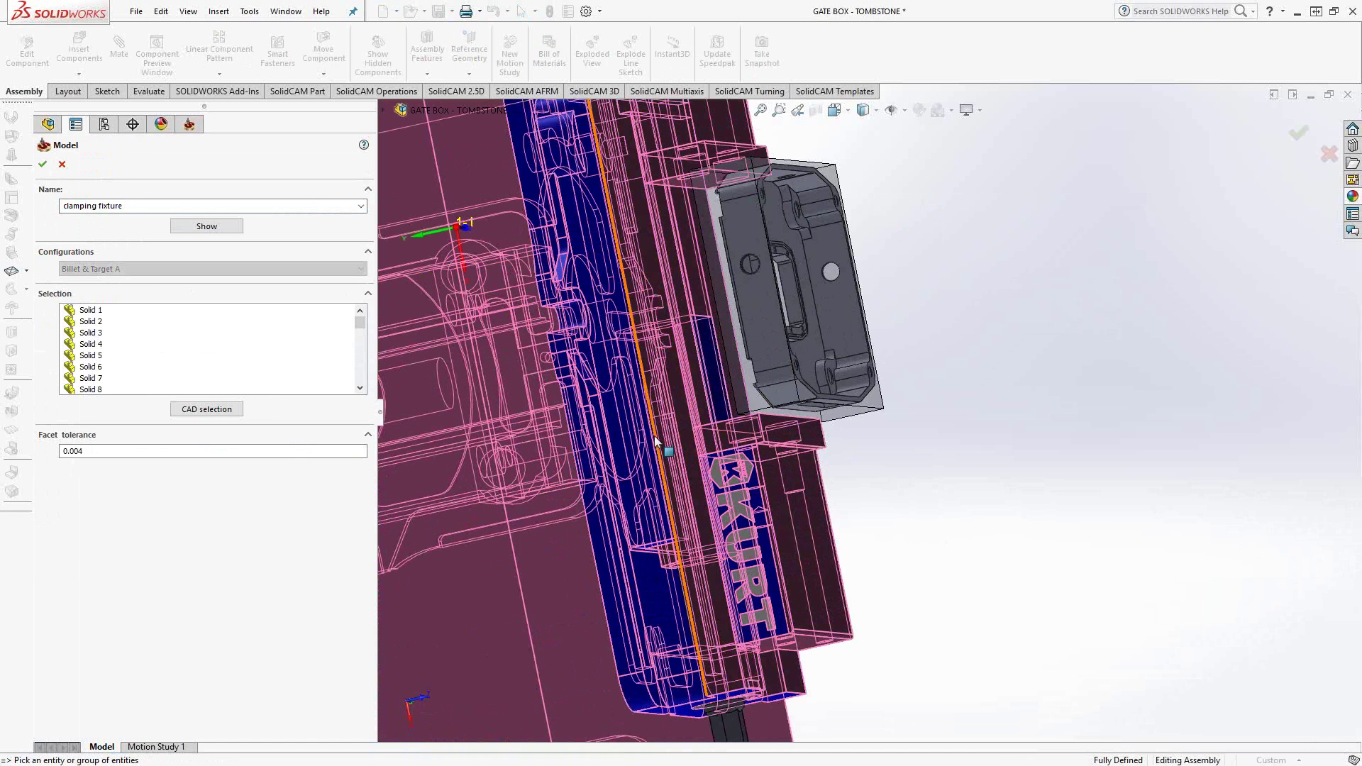
click(42, 164)
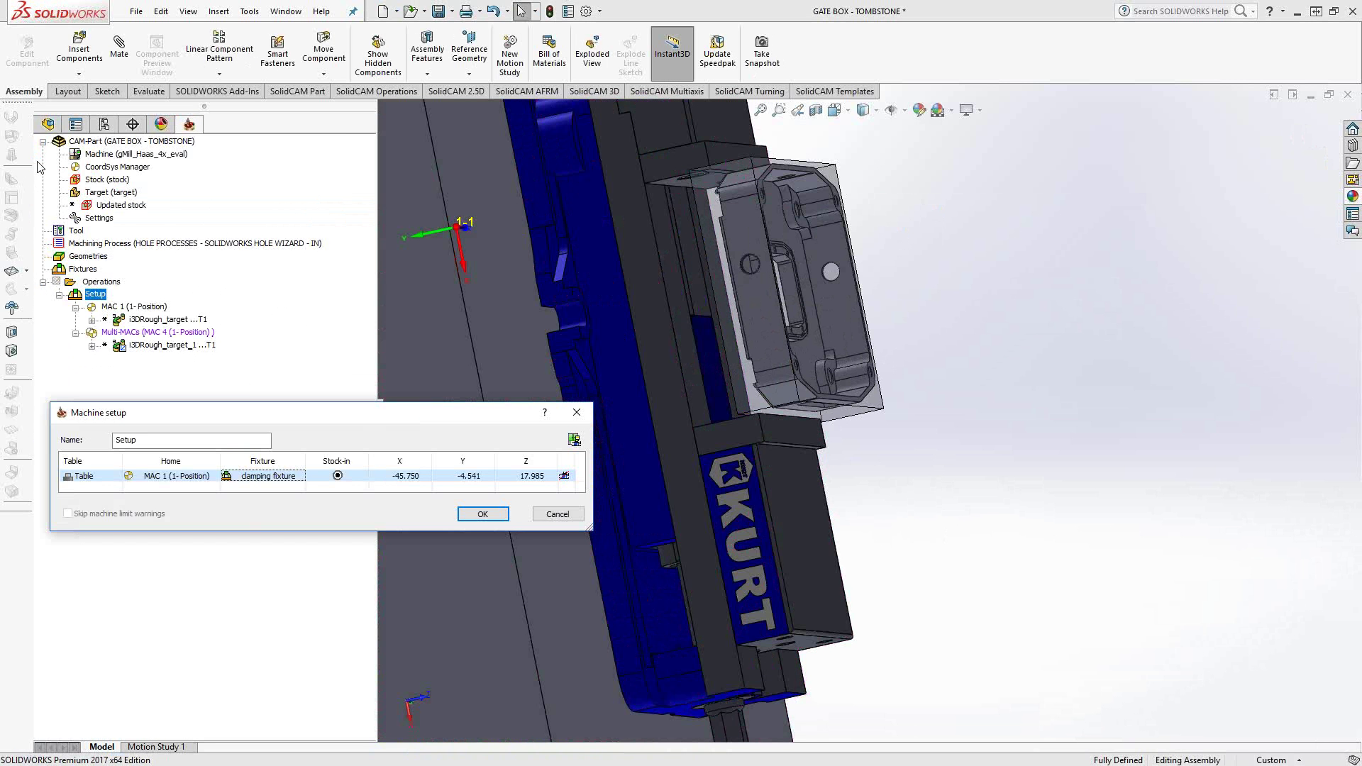
click(483, 513)
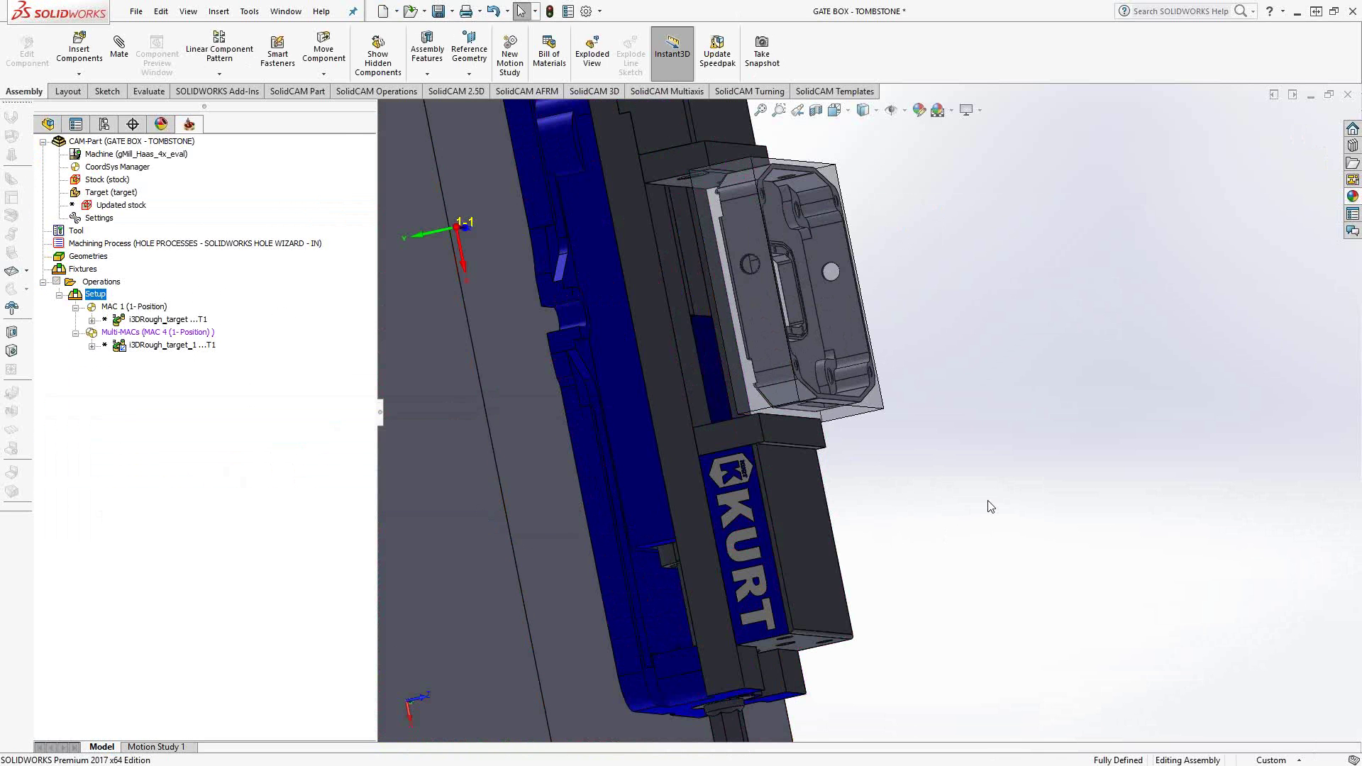
Examine the vices and clamped parts on all sides of the tombstone.
scroll(851, 404, up, 8)
middle_drag(845, 550, 632, 437)
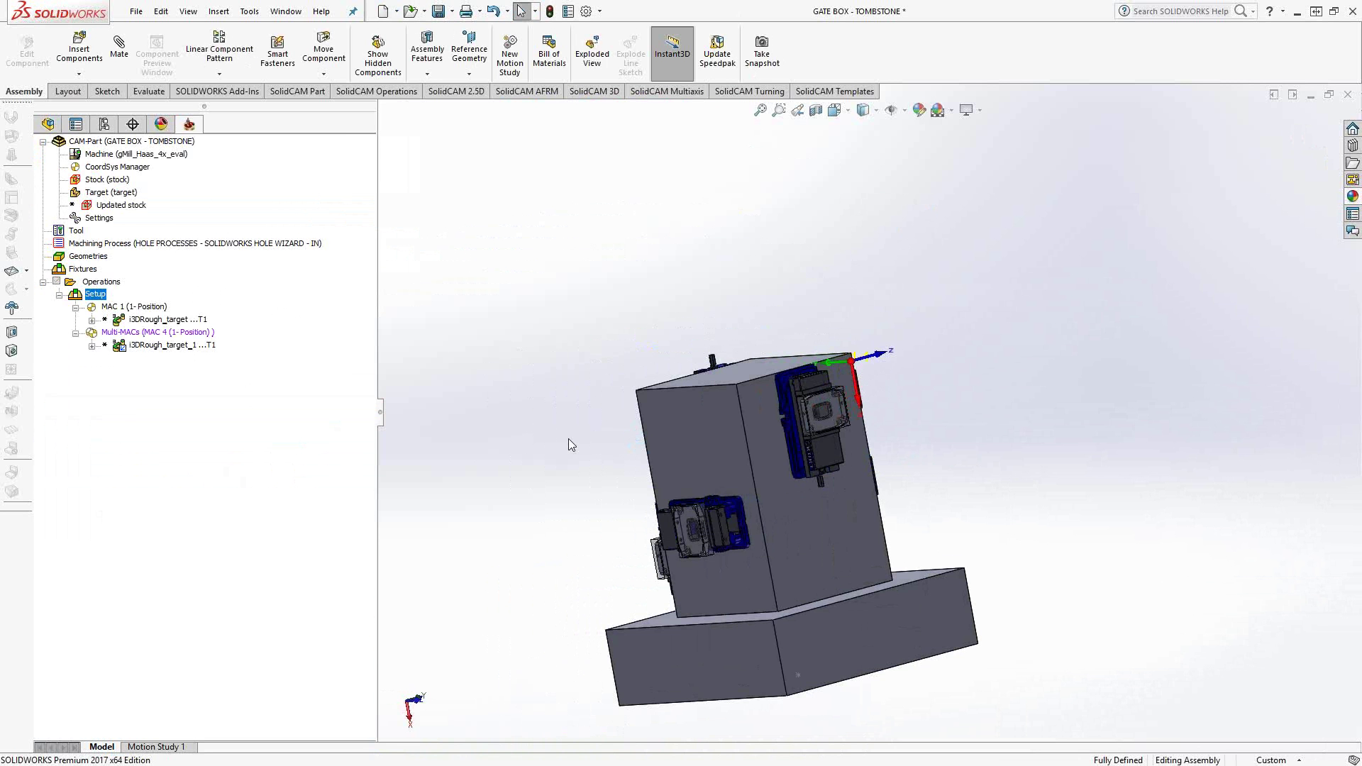
middle_drag(568, 439, 1079, 539)
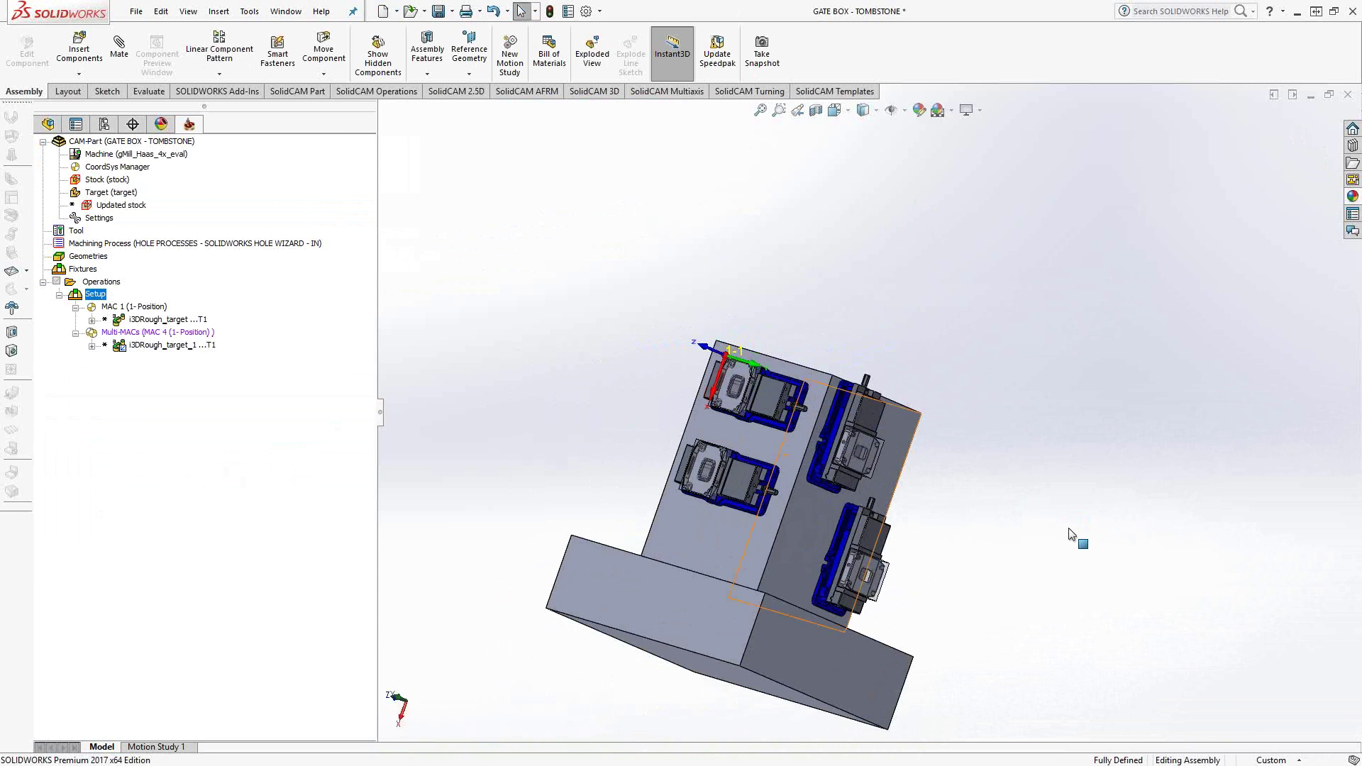
middle_drag(625, 406, 688, 352)
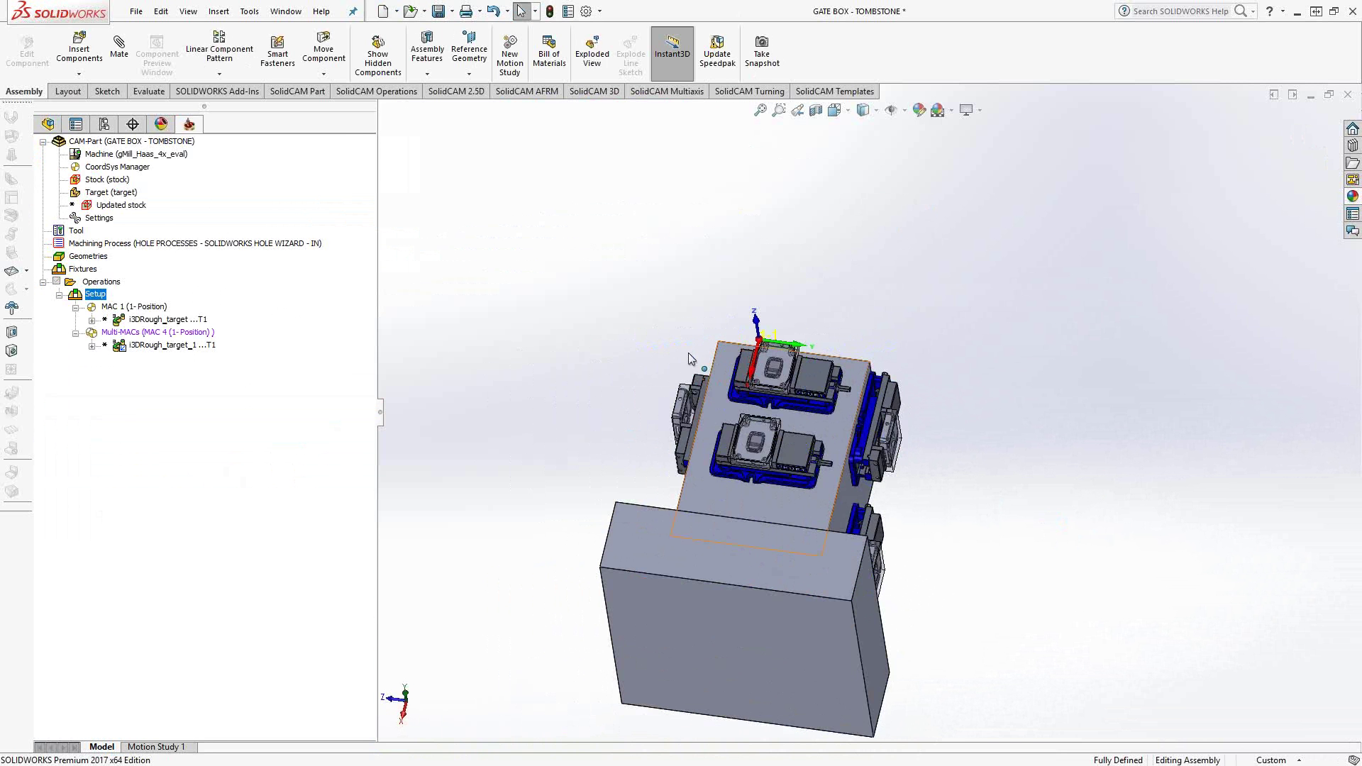
scroll(688, 352, down, 5)
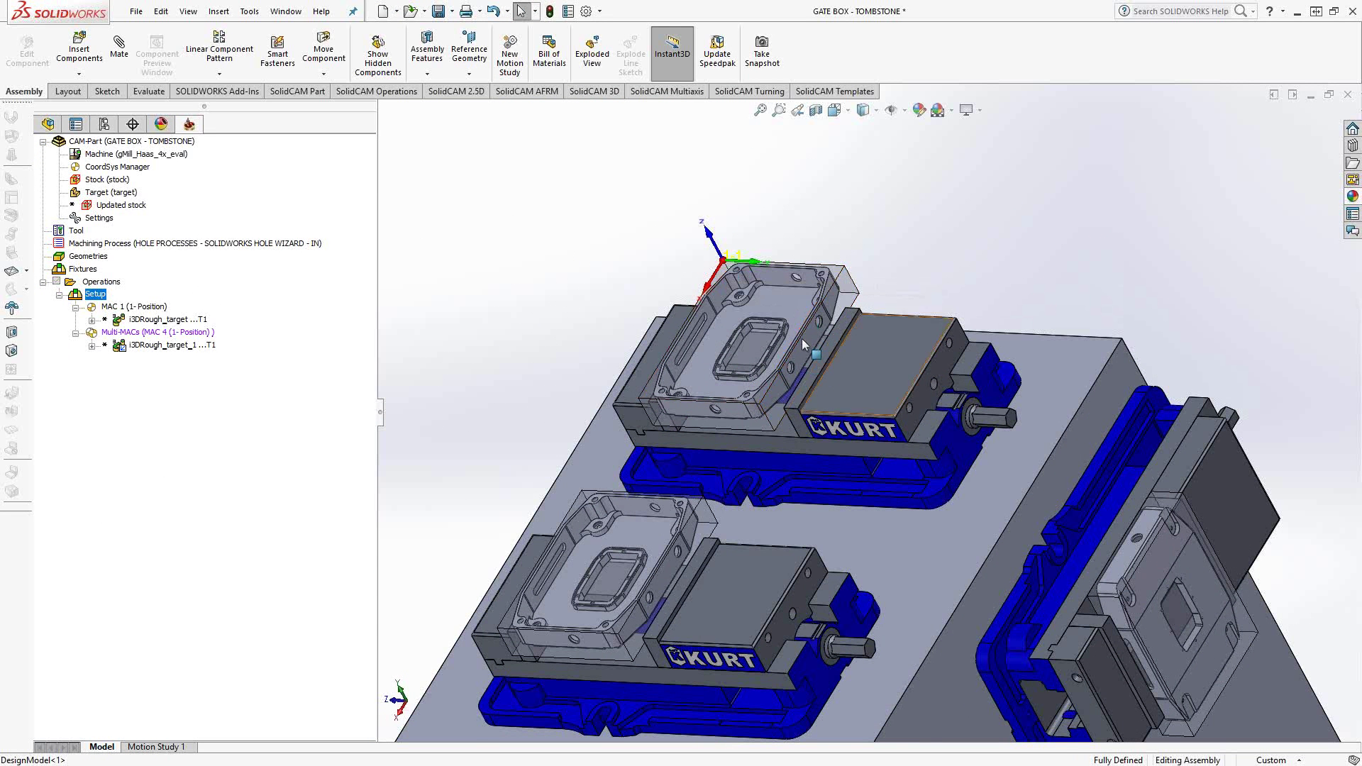
middle_drag(801, 338, 840, 402)
scroll(960, 498, up, 3)
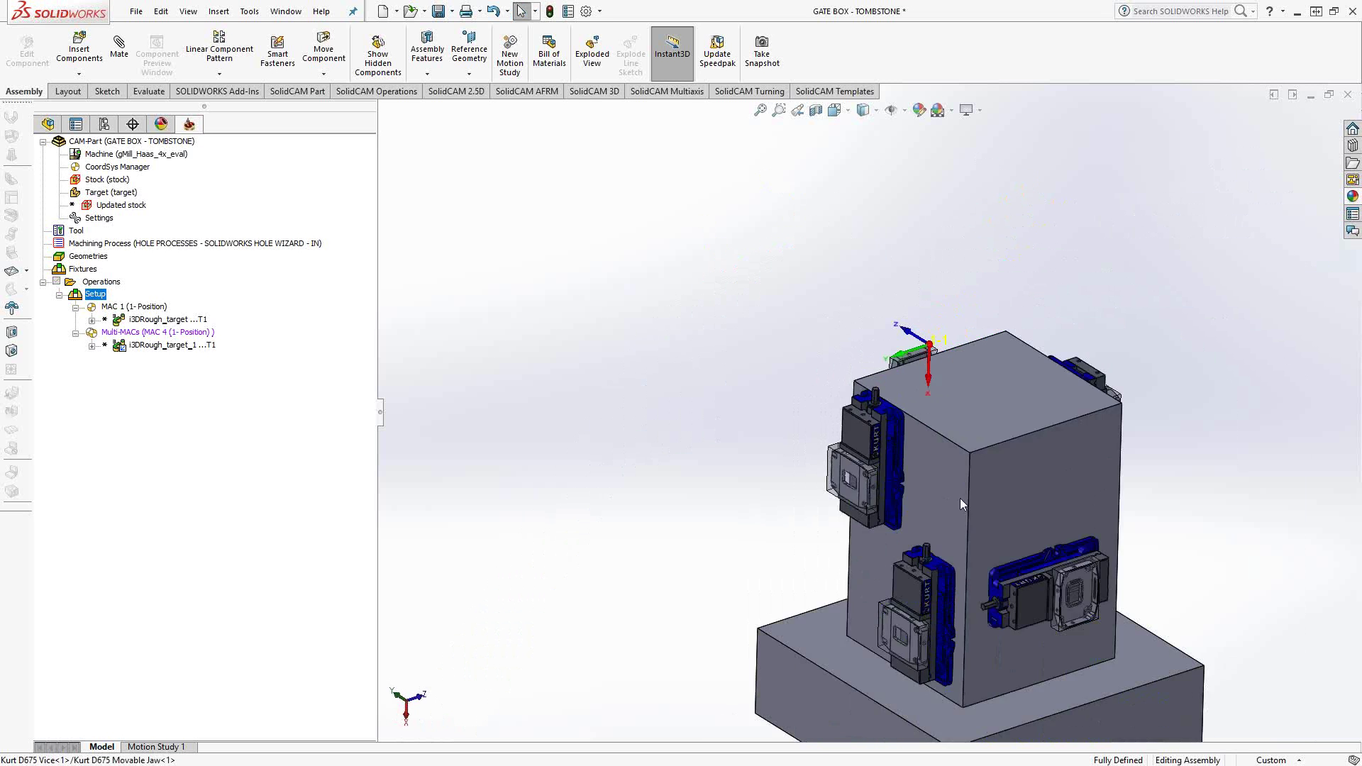
Add coordinate system MAC 6 on the new billet's outer face with its origin at the top corner of the model box, and accept.
middle_drag(972, 525, 980, 431)
scroll(981, 432, down, 10)
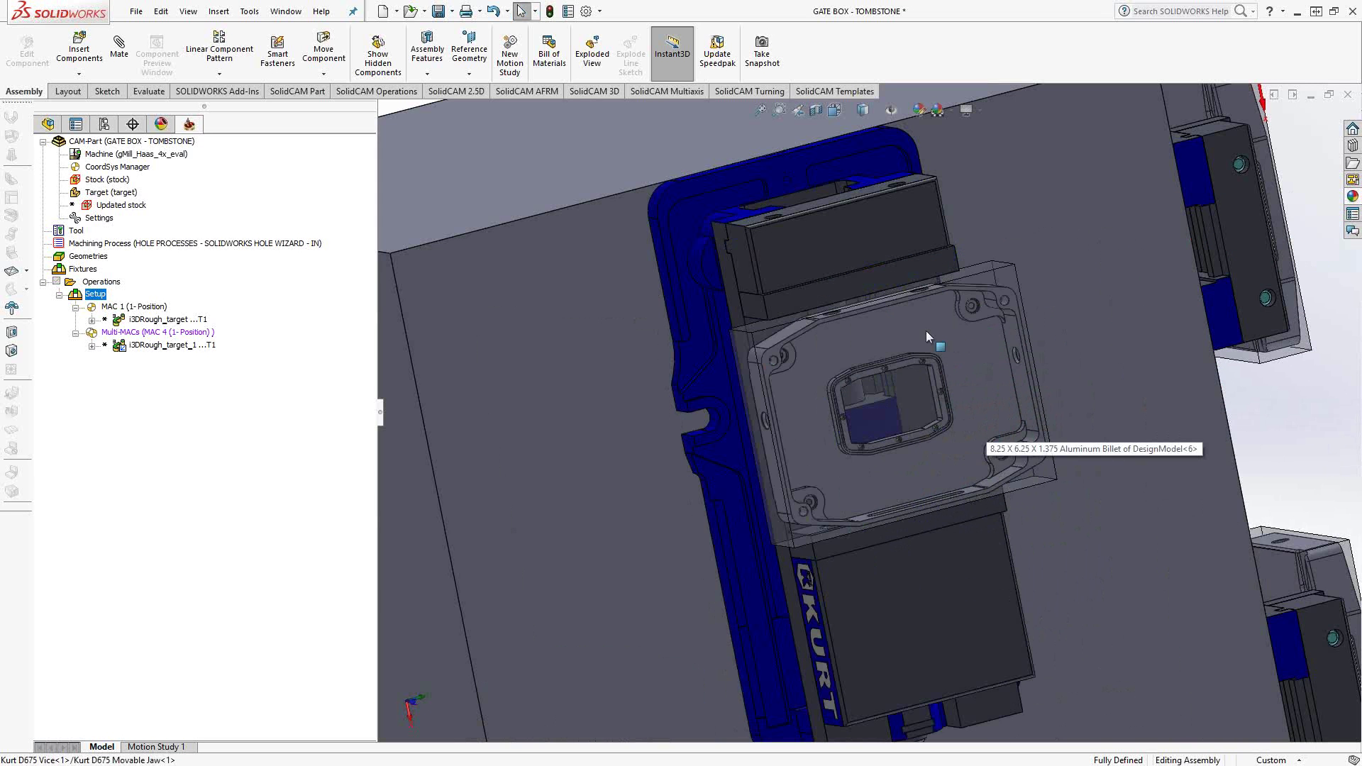
double_click(117, 167)
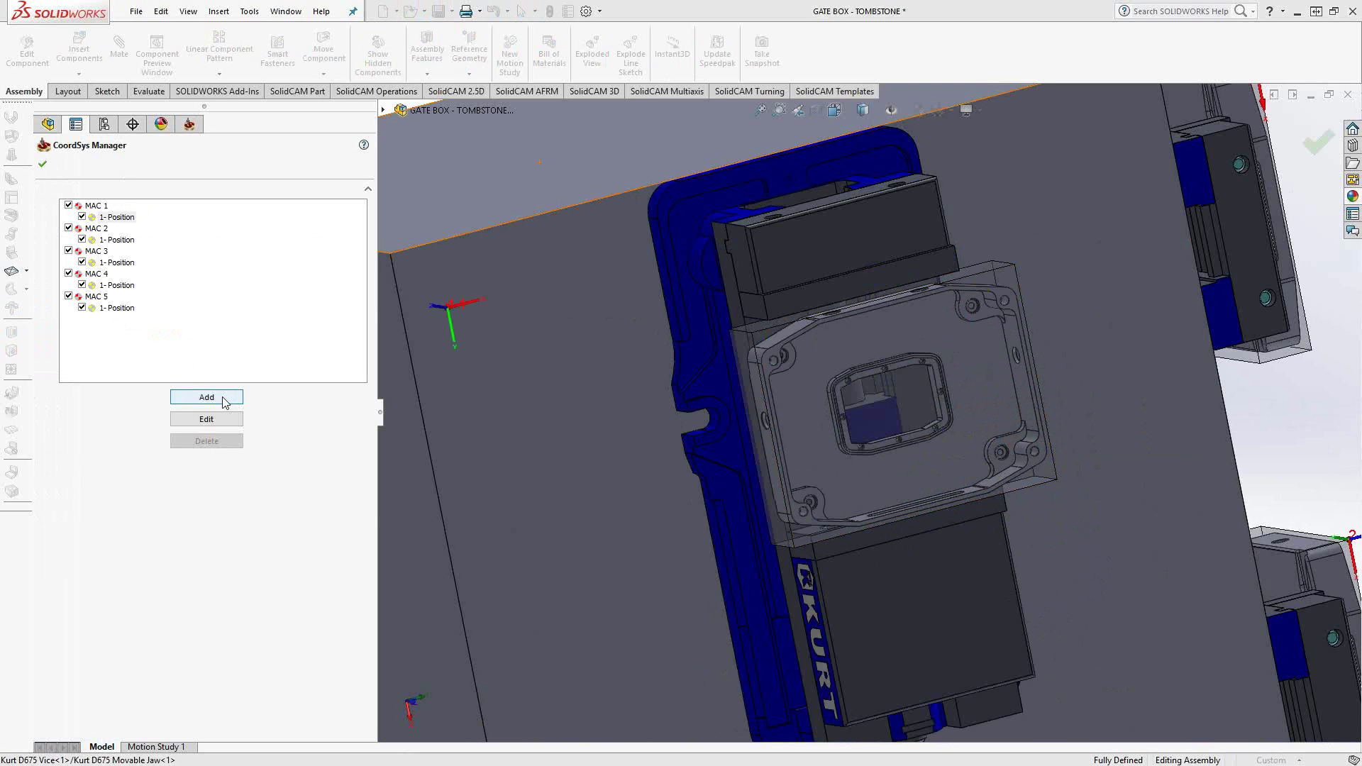
click(206, 397)
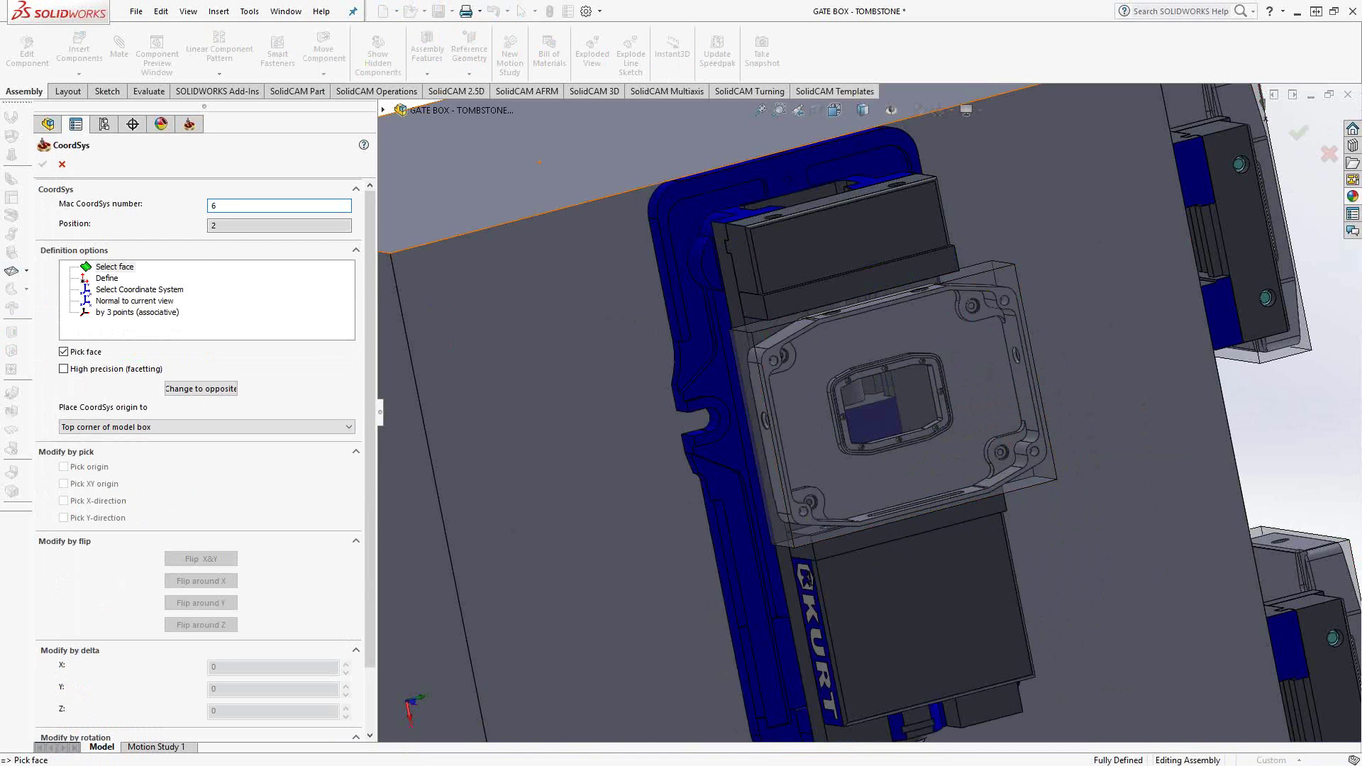
click(112, 268)
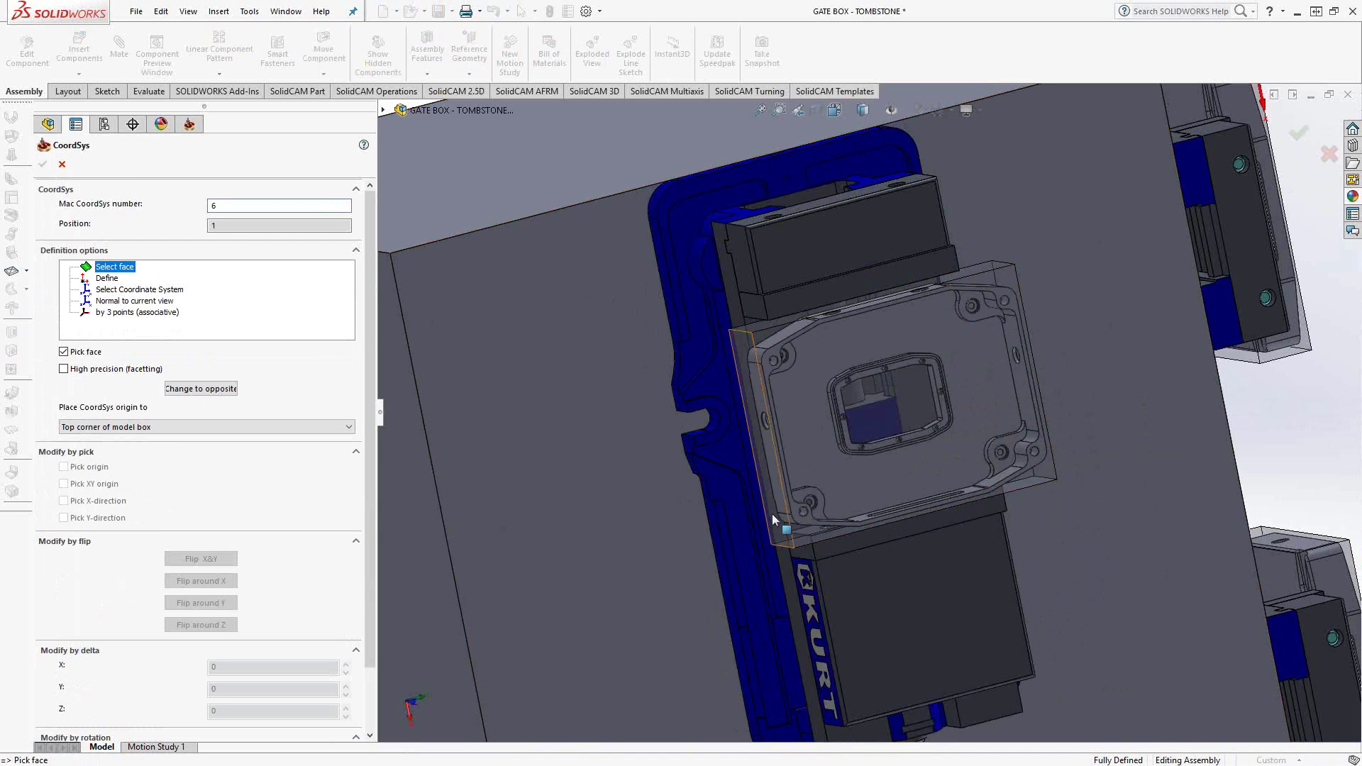
middle_drag(772, 513, 761, 646)
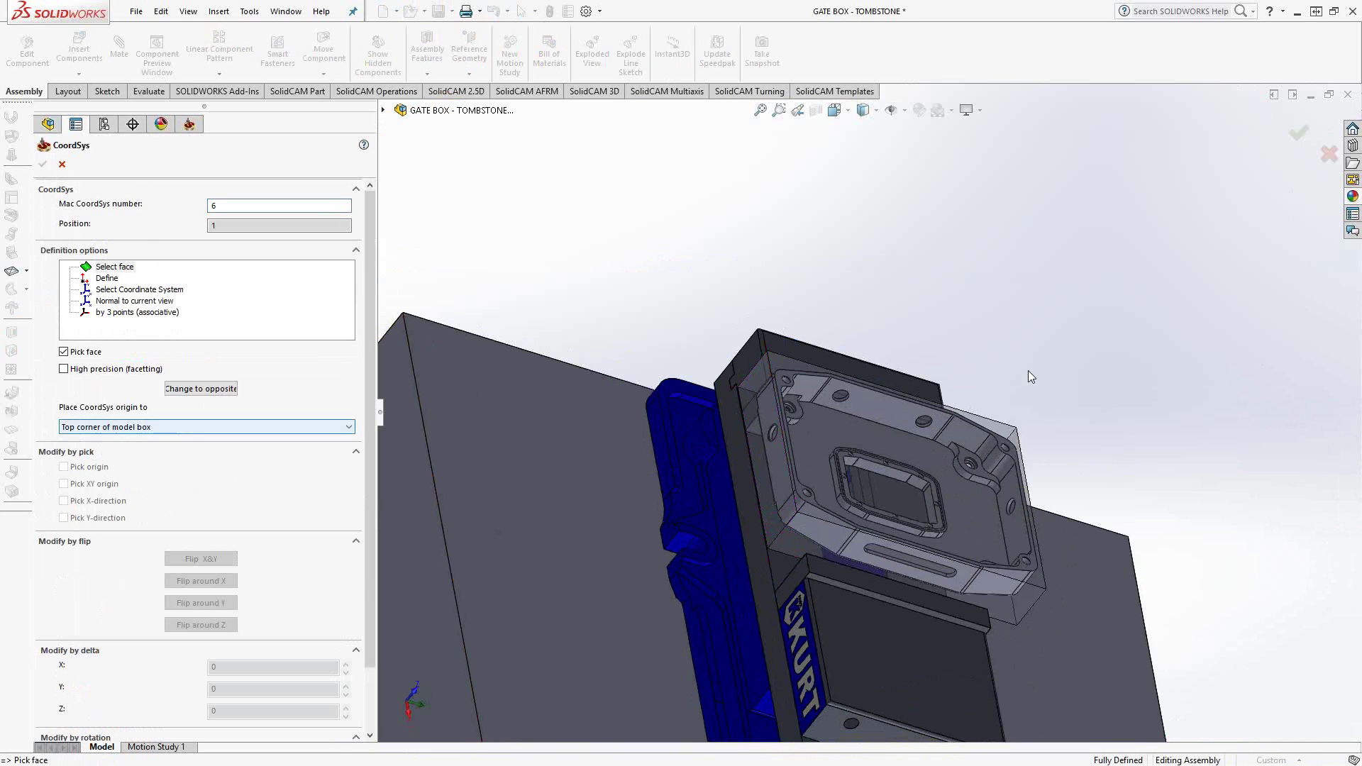
click(1002, 438)
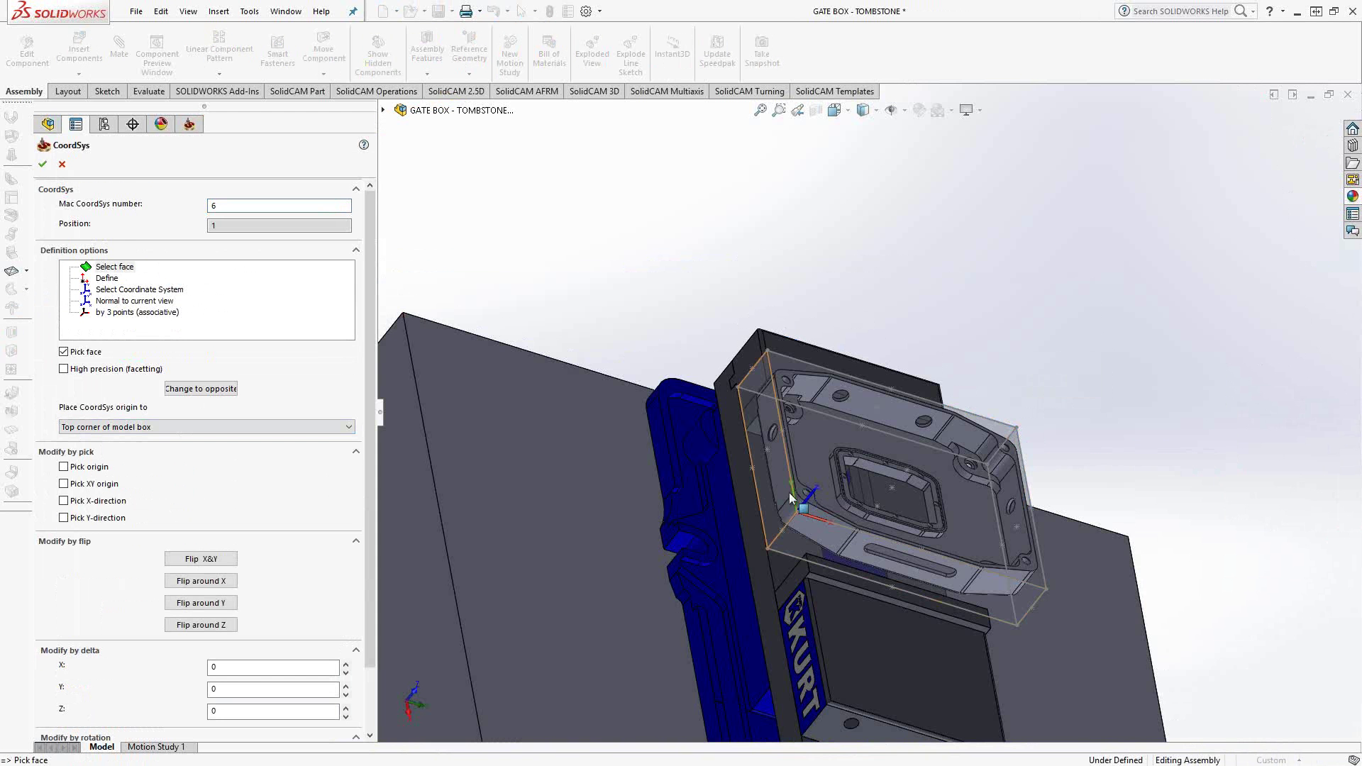
middle_drag(797, 504, 875, 601)
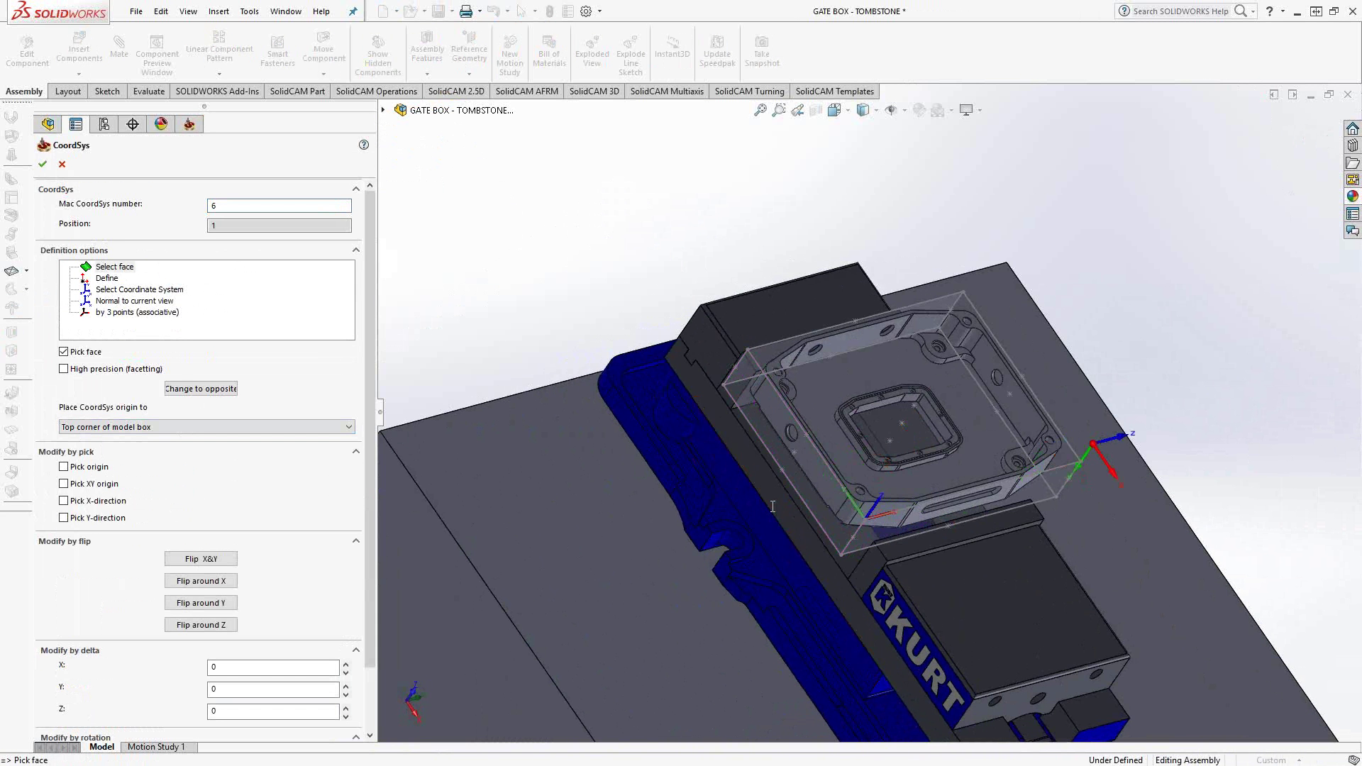
click(42, 164)
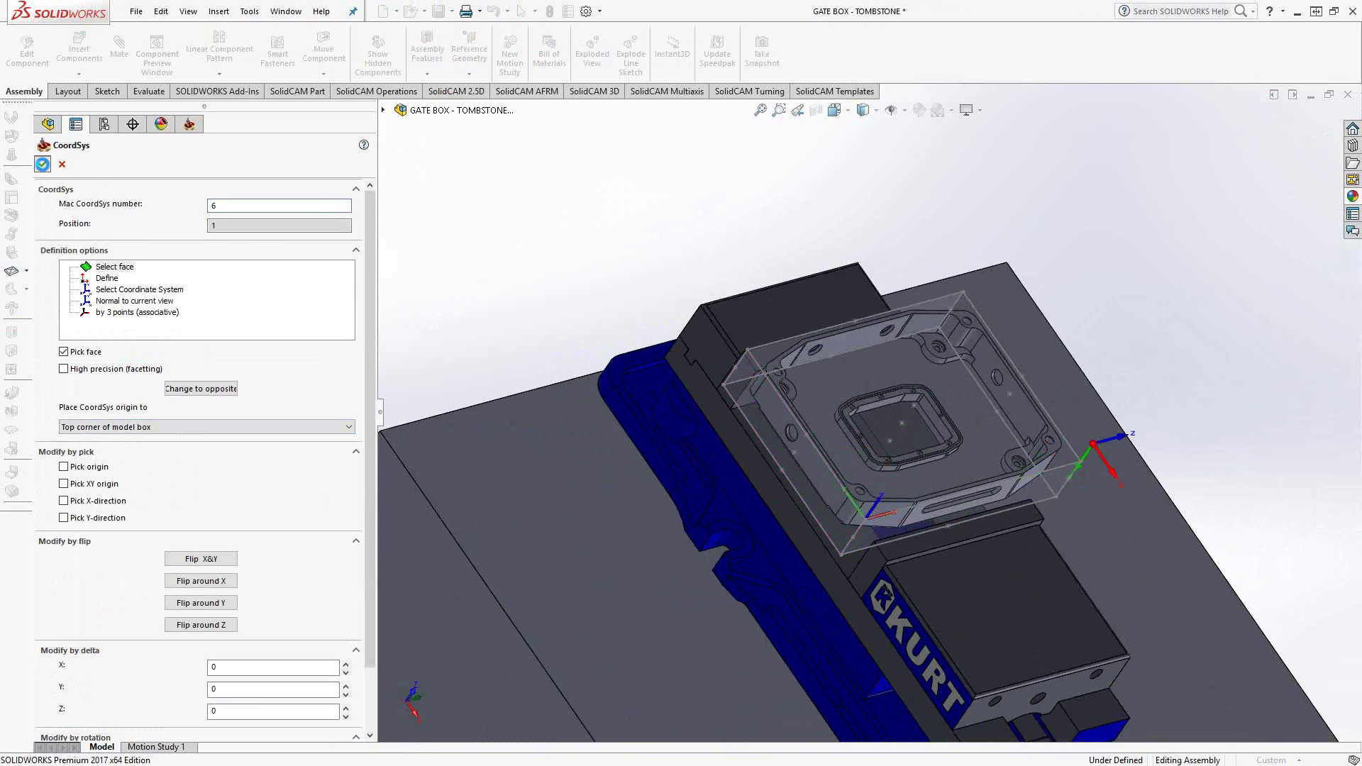
click(43, 165)
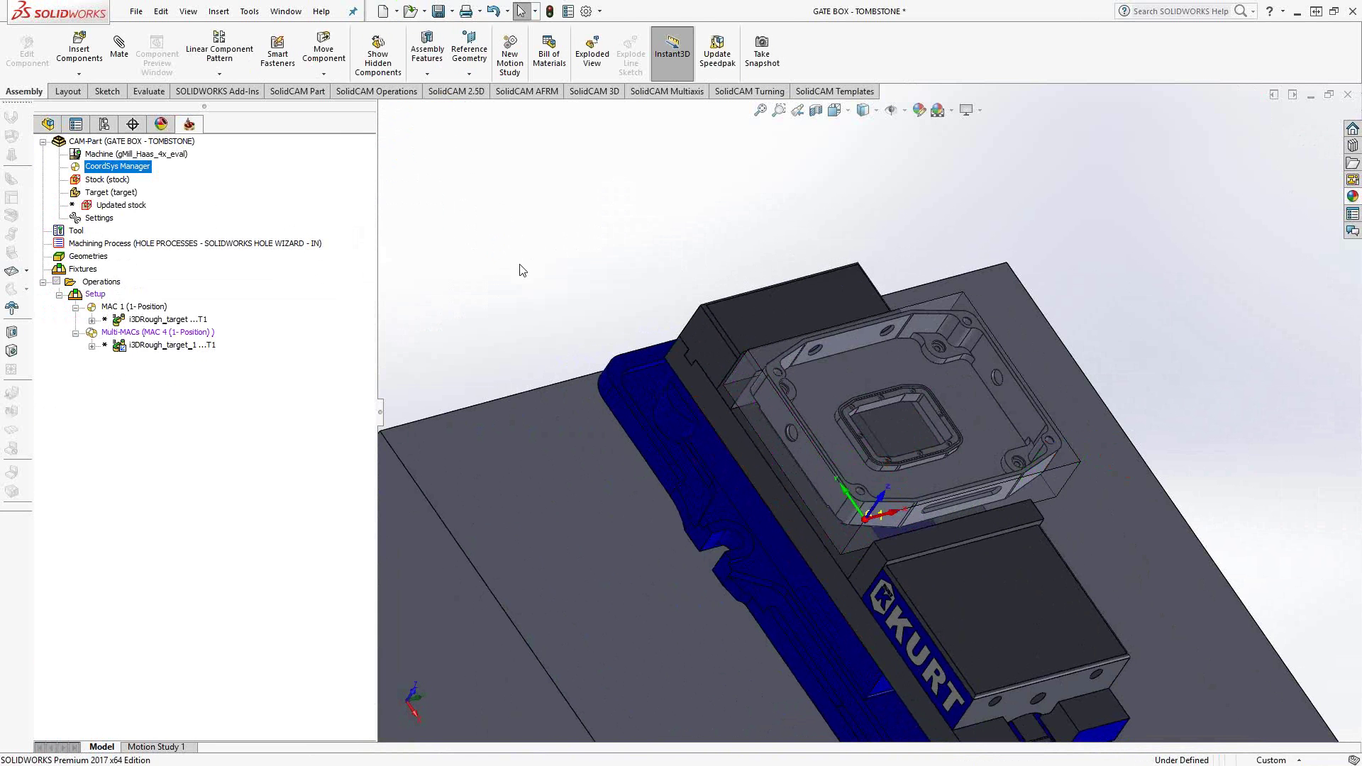
Examine the vices on all sides of the tombstone and the position of the MAC 1 coordinate system.
scroll(539, 273, up, 5)
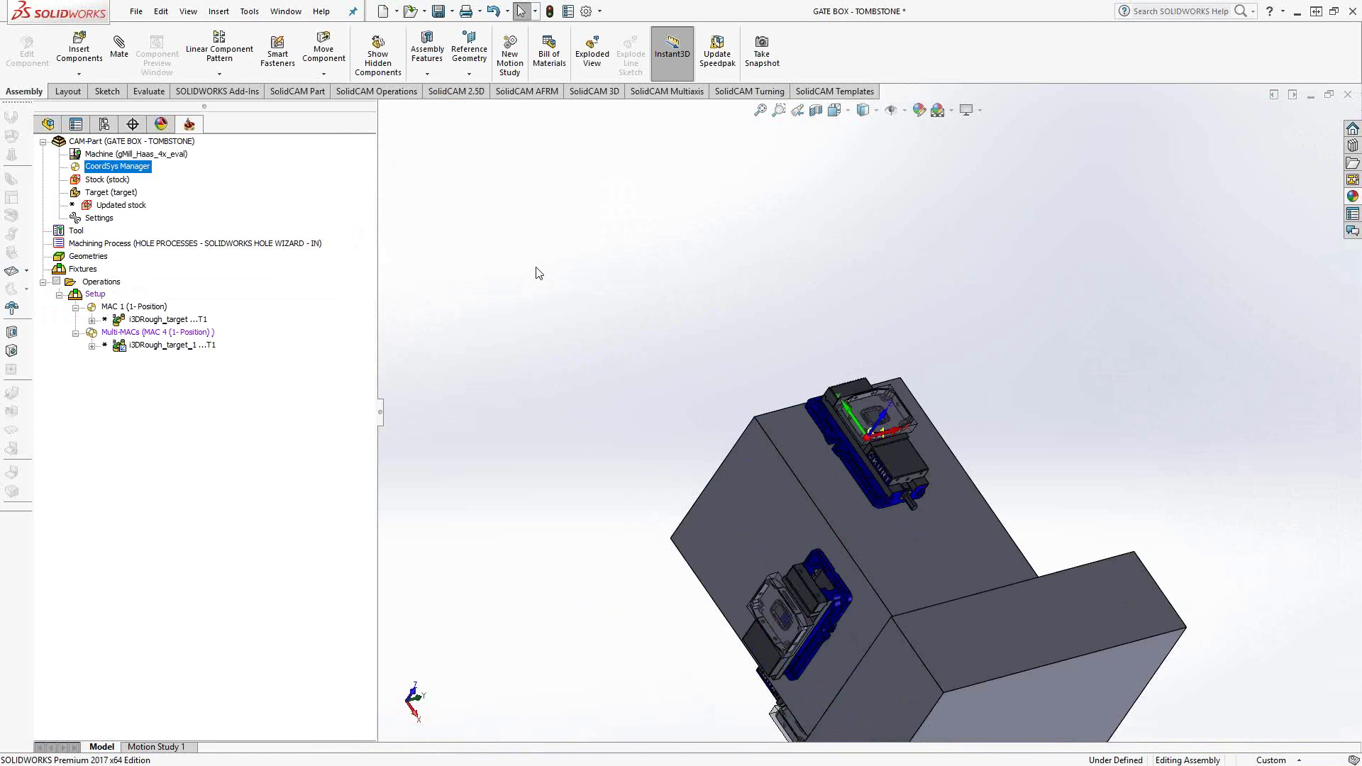
middle_drag(566, 323, 698, 445)
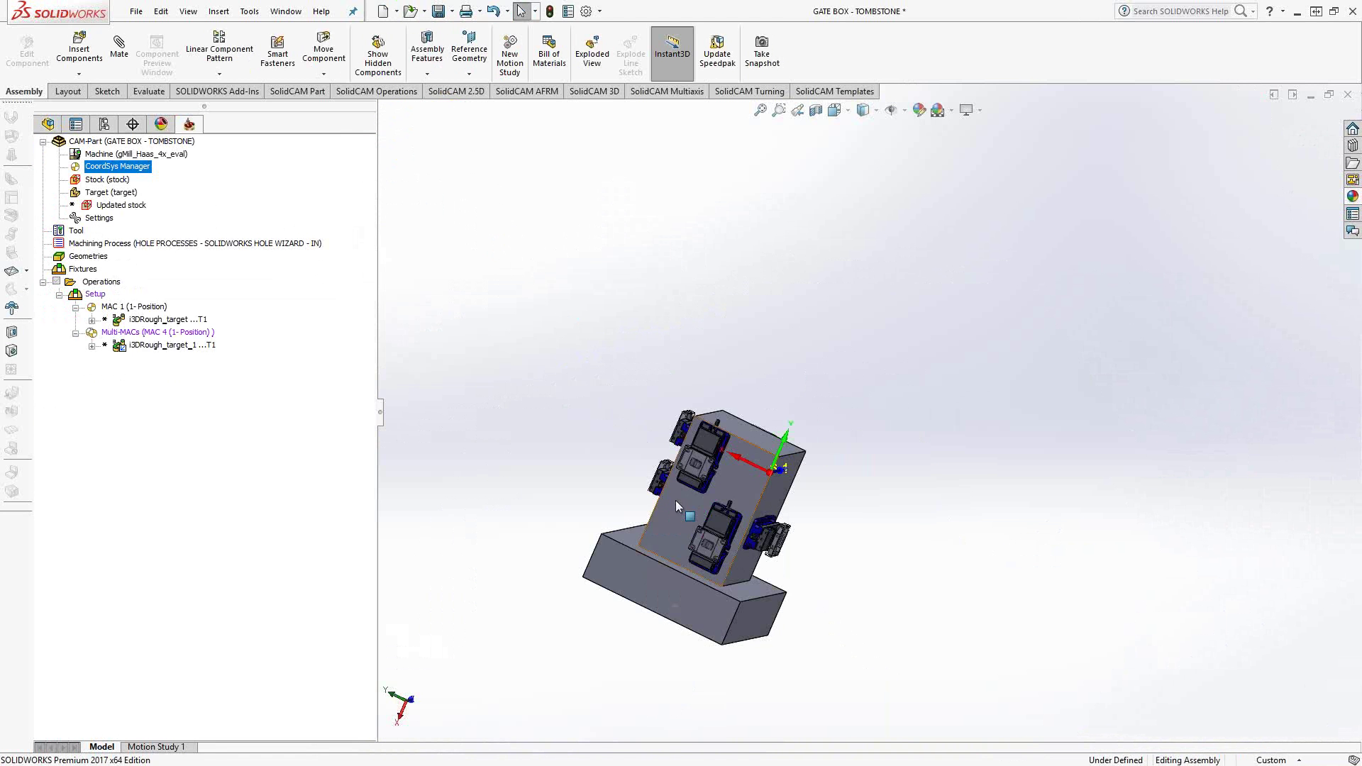
scroll(675, 500, up, 2)
scroll(803, 423, down, 4)
middle_drag(803, 424, 1041, 413)
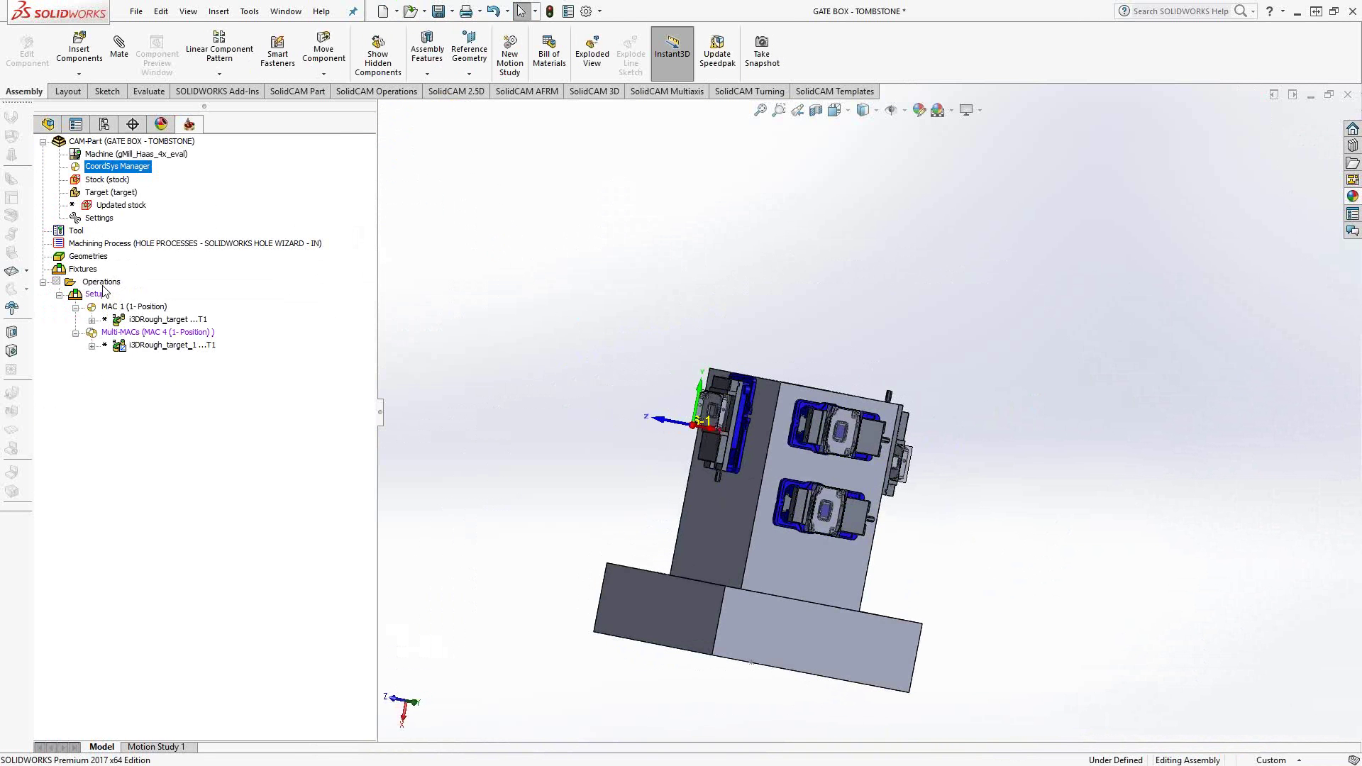
click(114, 308)
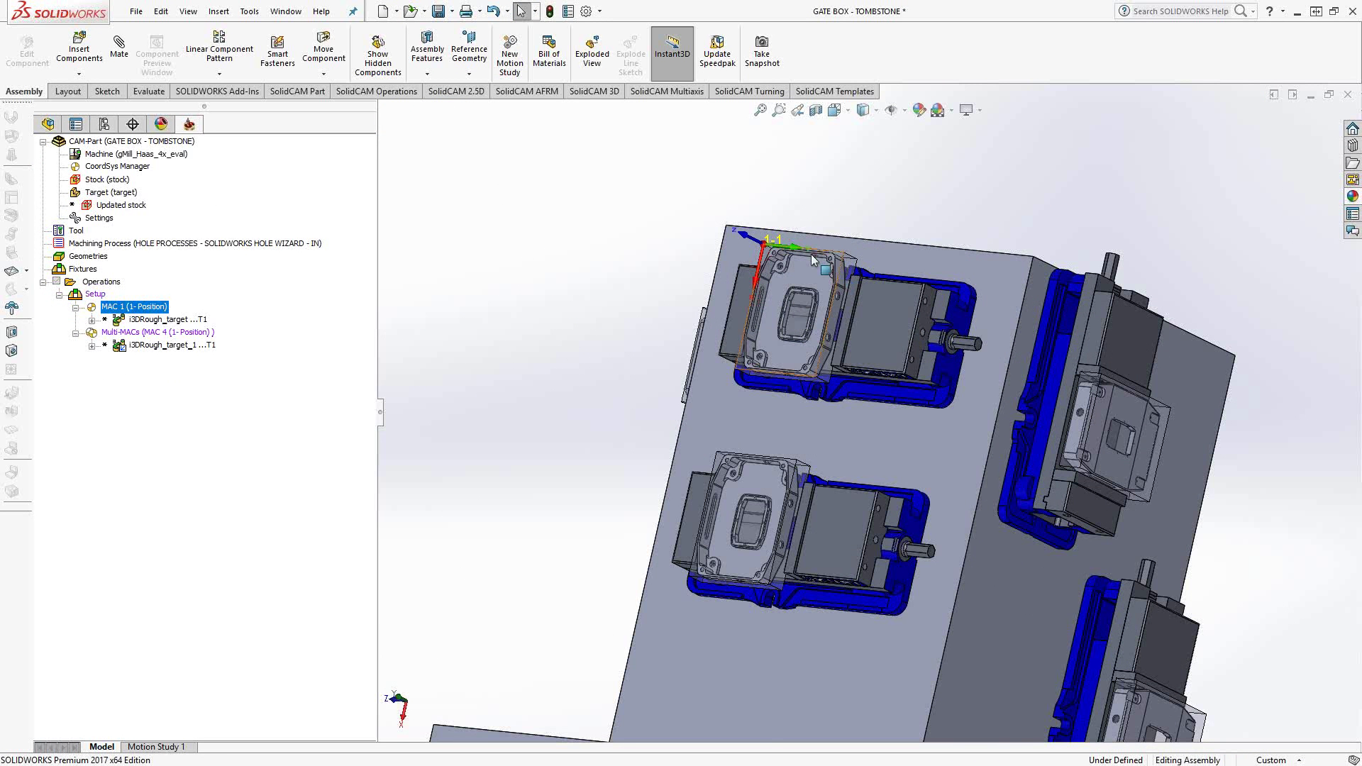
key(shift+Left)
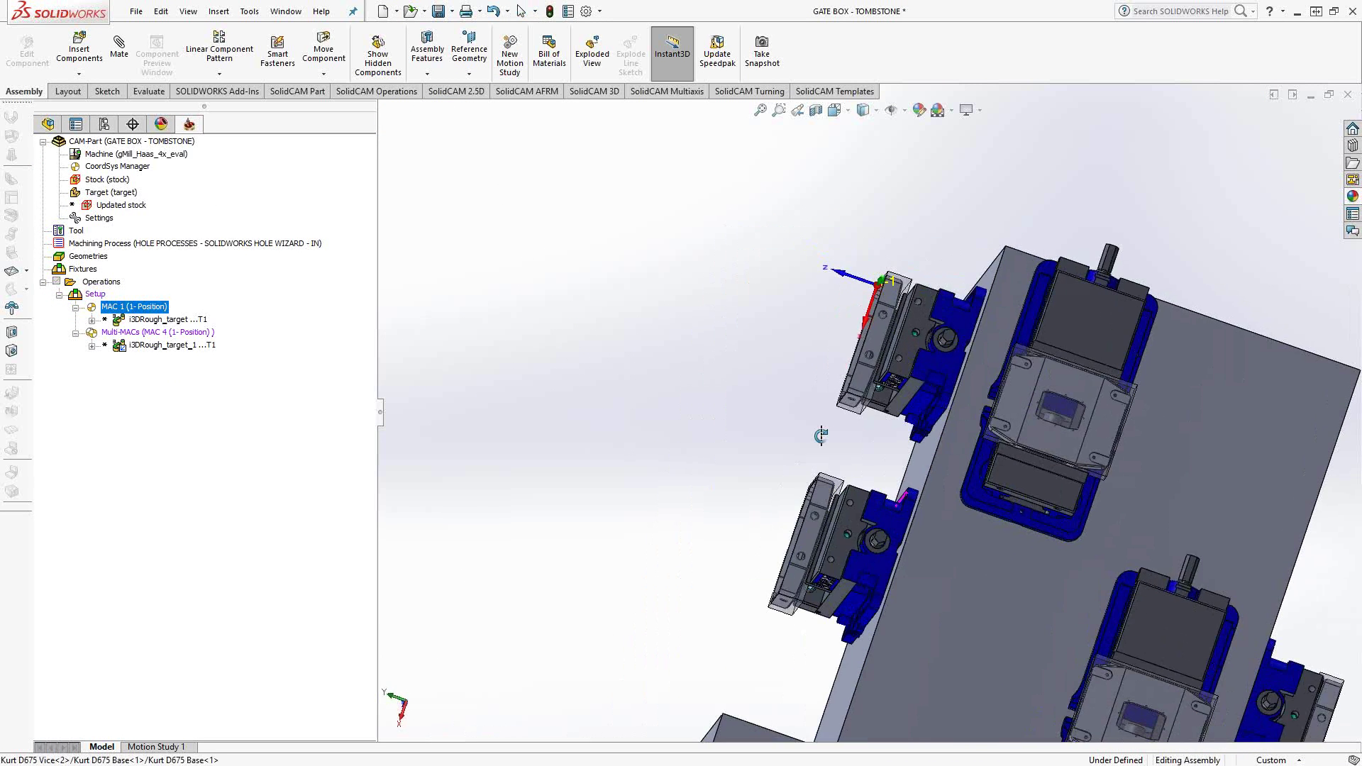
key(shift+Right)
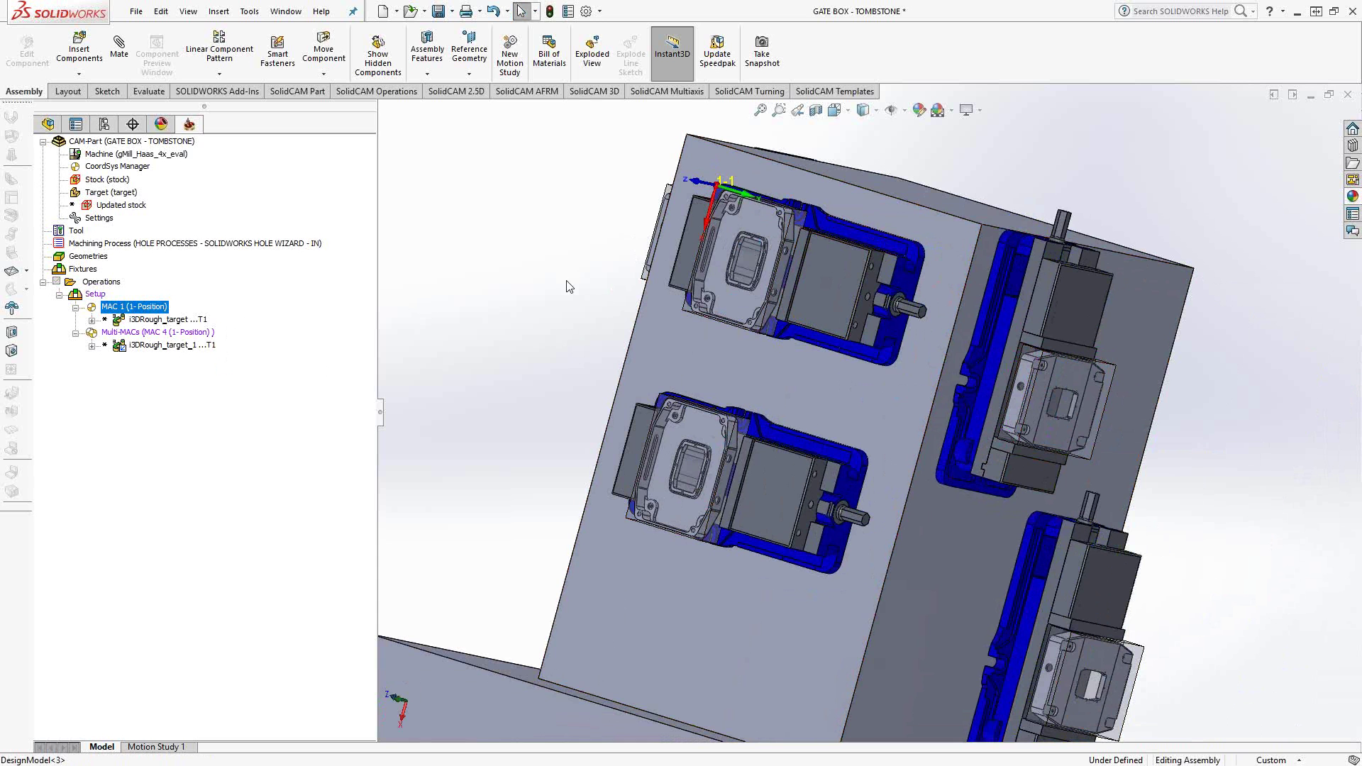
Show the working area geometry of the i3DRough_target operation on the model, then close the preview.
click(92, 320)
right_click(142, 374)
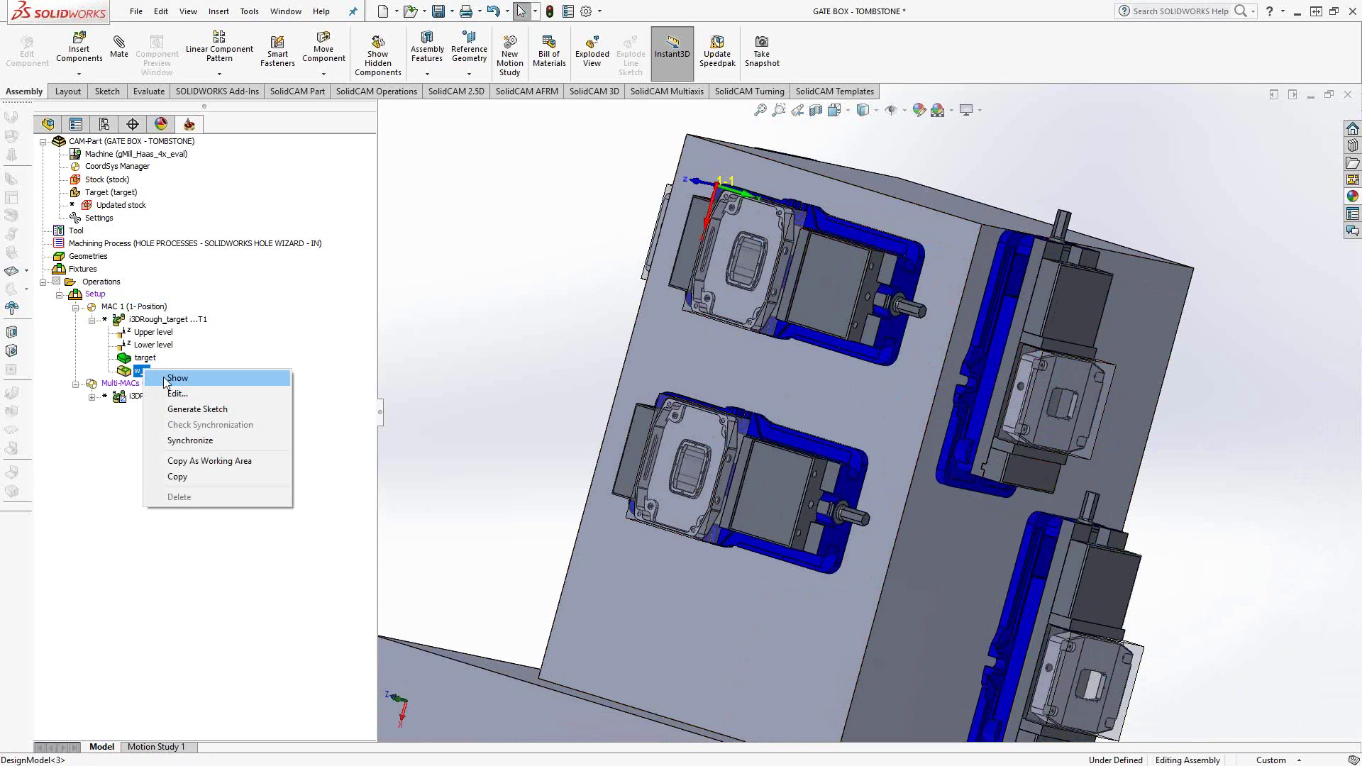
click(164, 380)
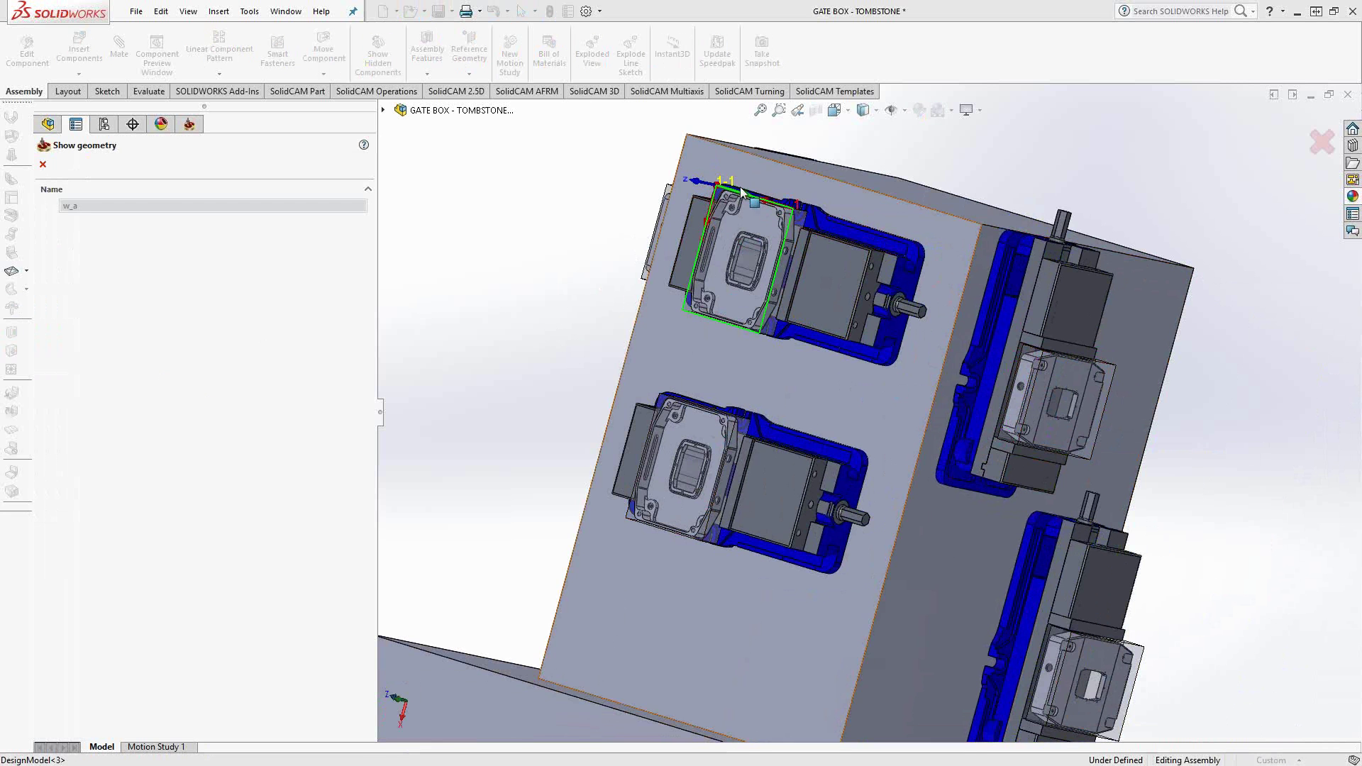
click(42, 164)
click(91, 319)
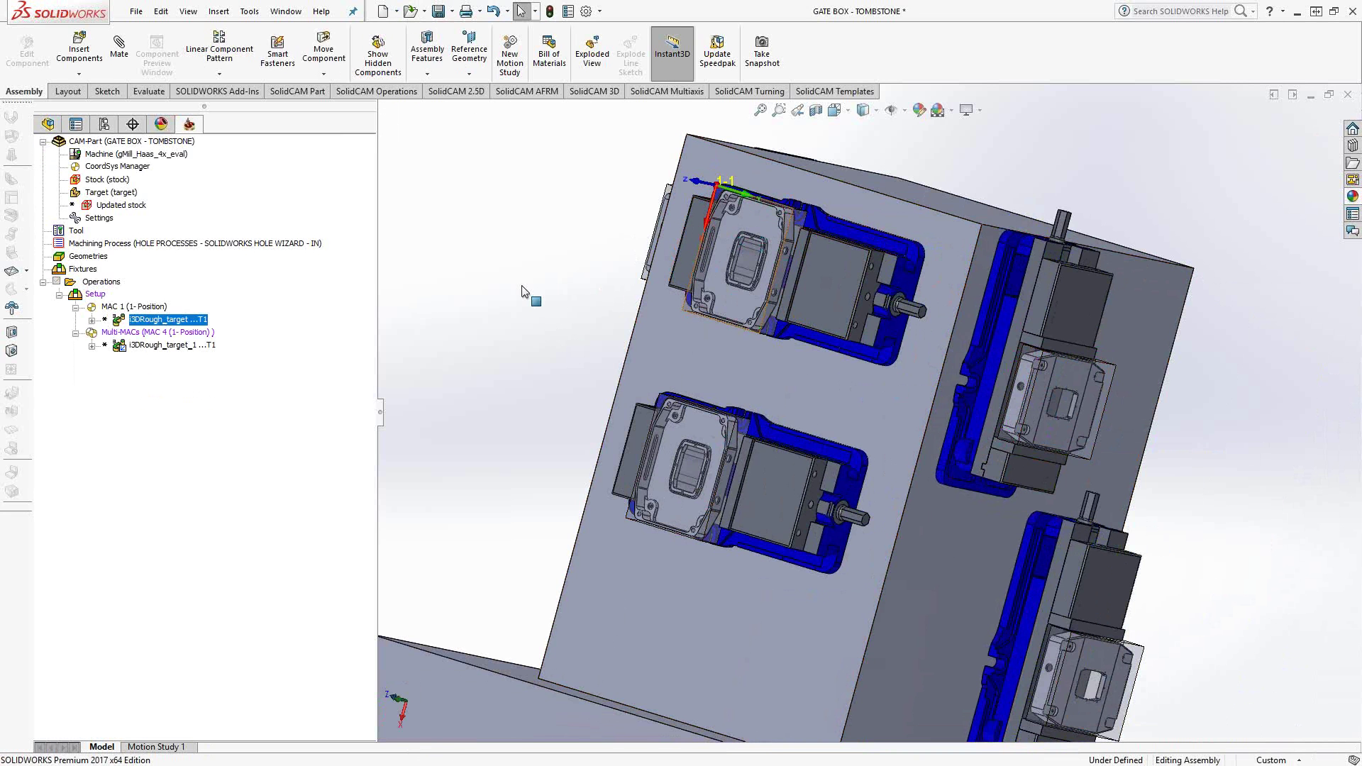
Show the working area w_a1 of the i3DRough_target_1 operation on the model, then close the preview.
click(91, 346)
right_click(145, 395)
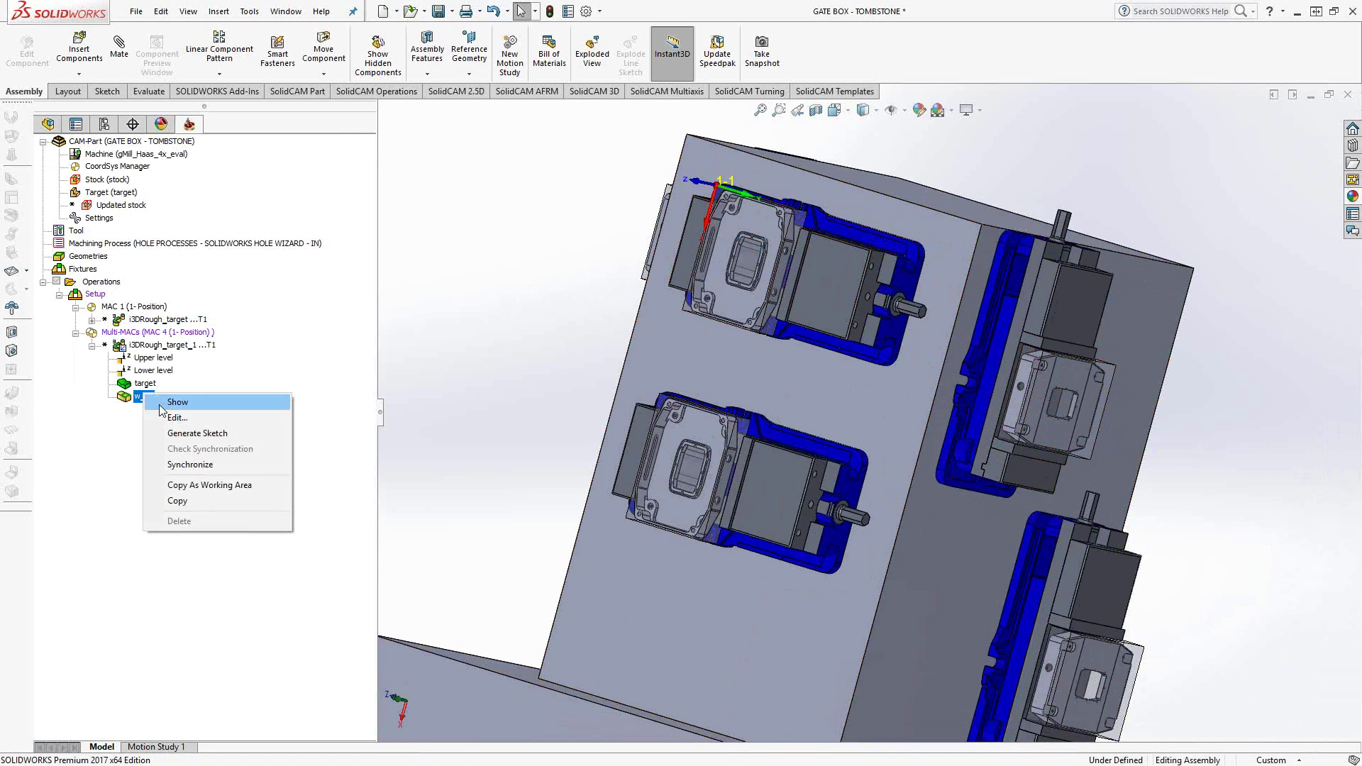
click(163, 406)
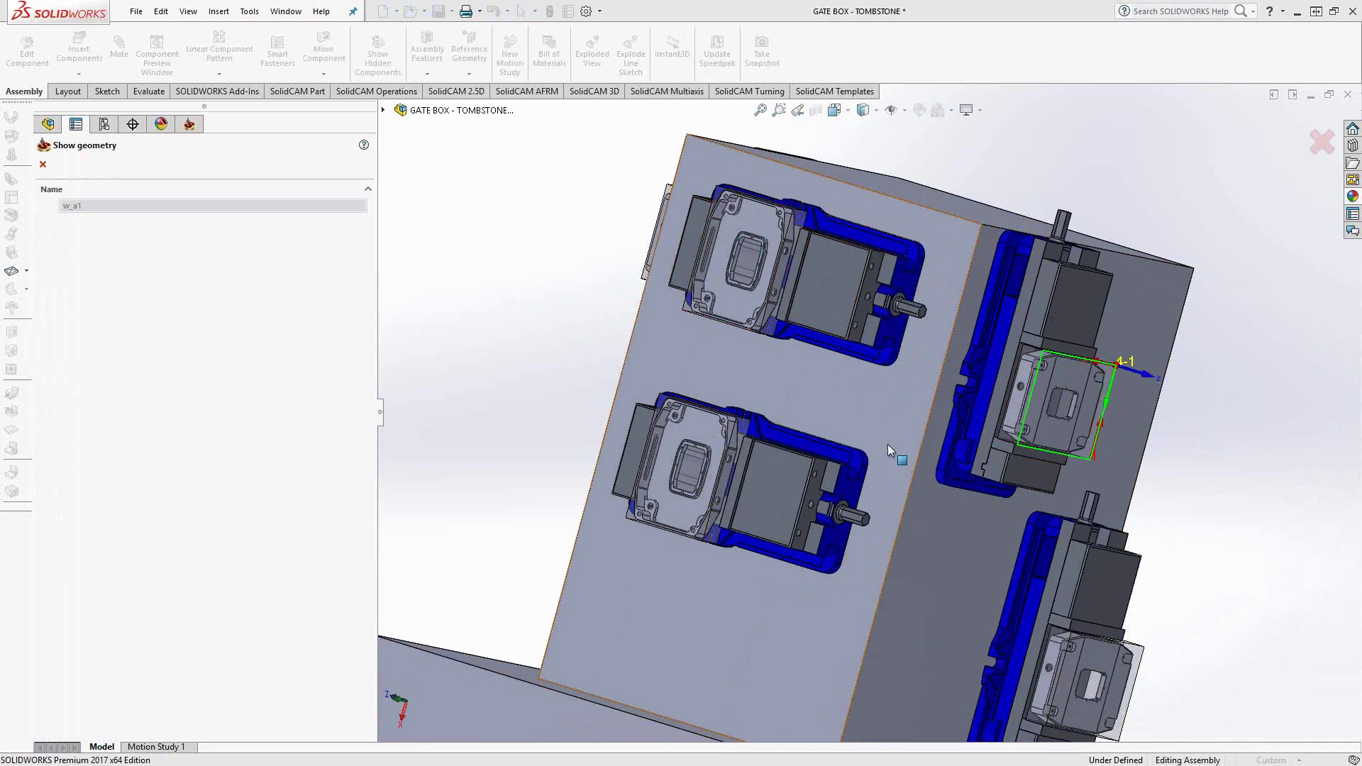
middle_drag(927, 414, 752, 334)
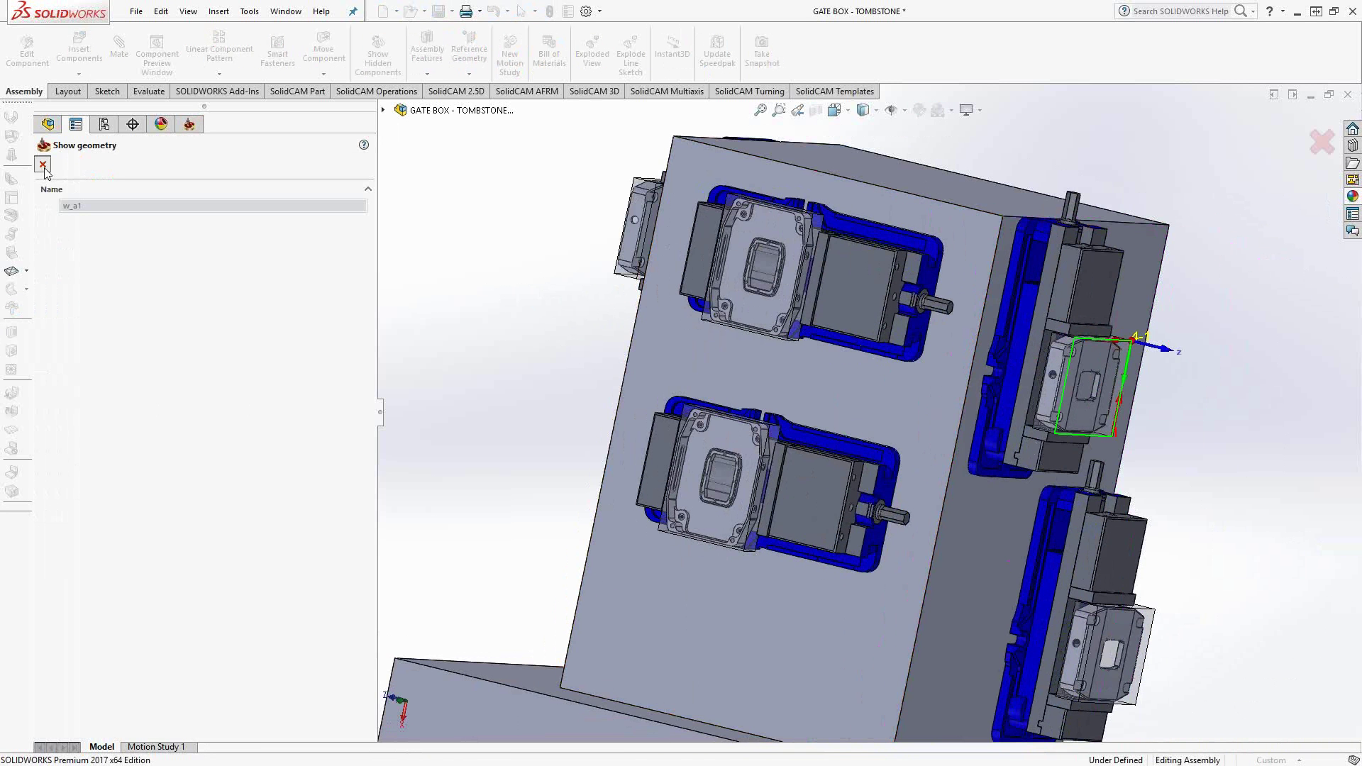
click(42, 163)
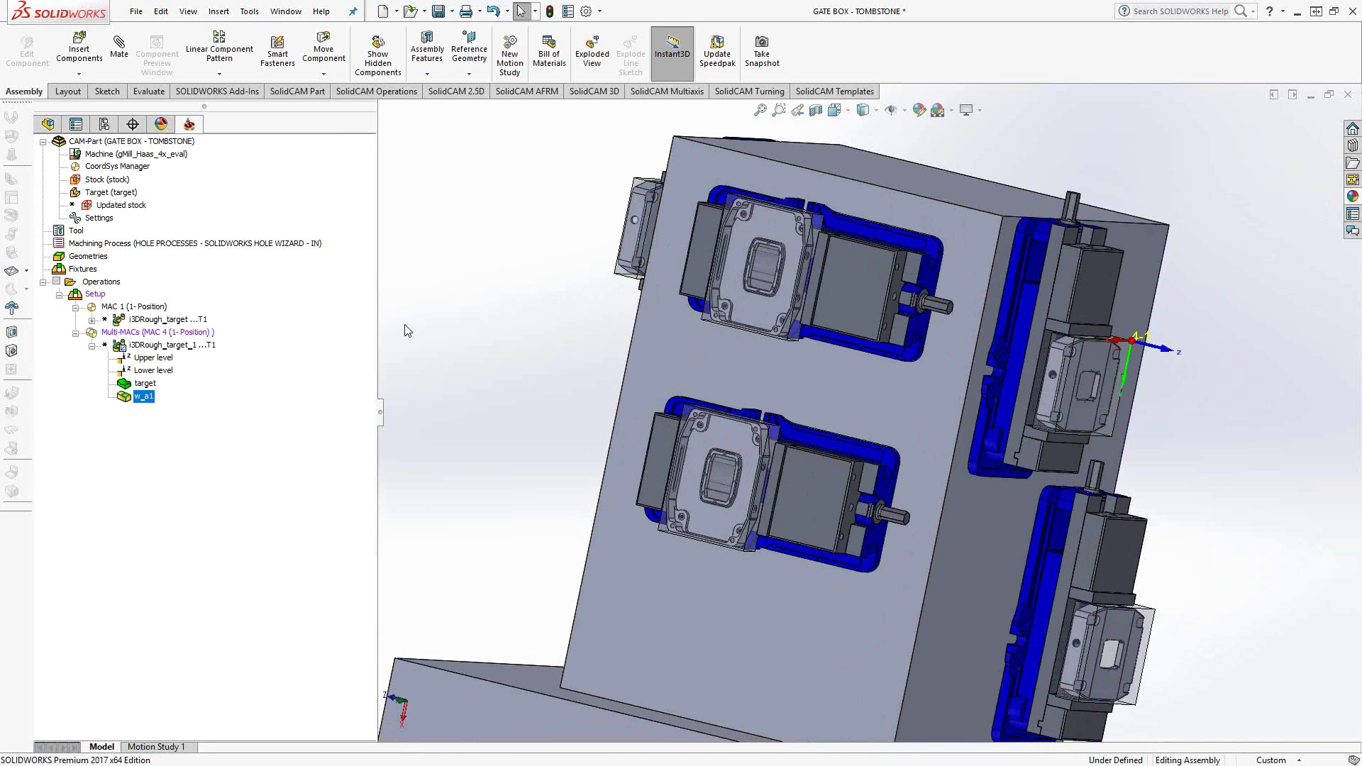
click(92, 346)
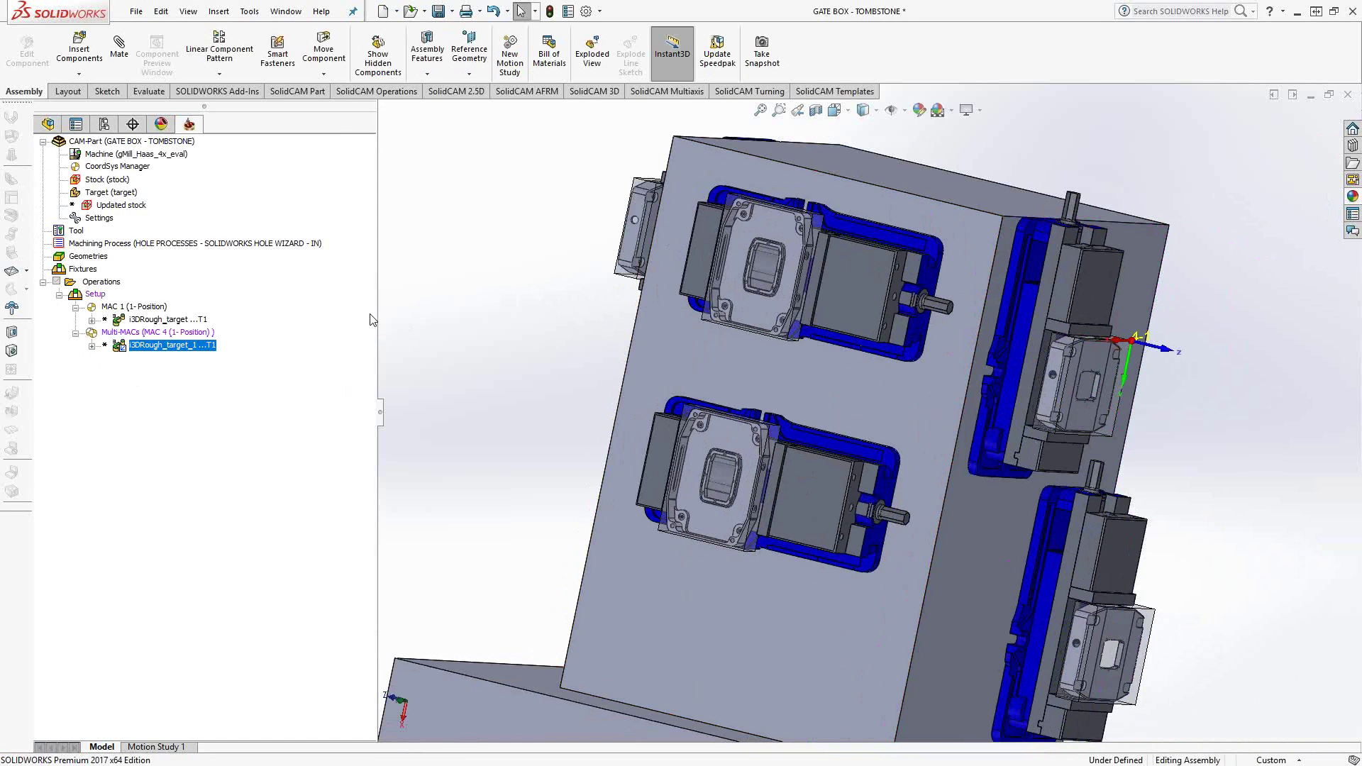
Review the coordinate system transformation of i3DRough_target_1 and its target positions, then leave without saving.
right_click(154, 345)
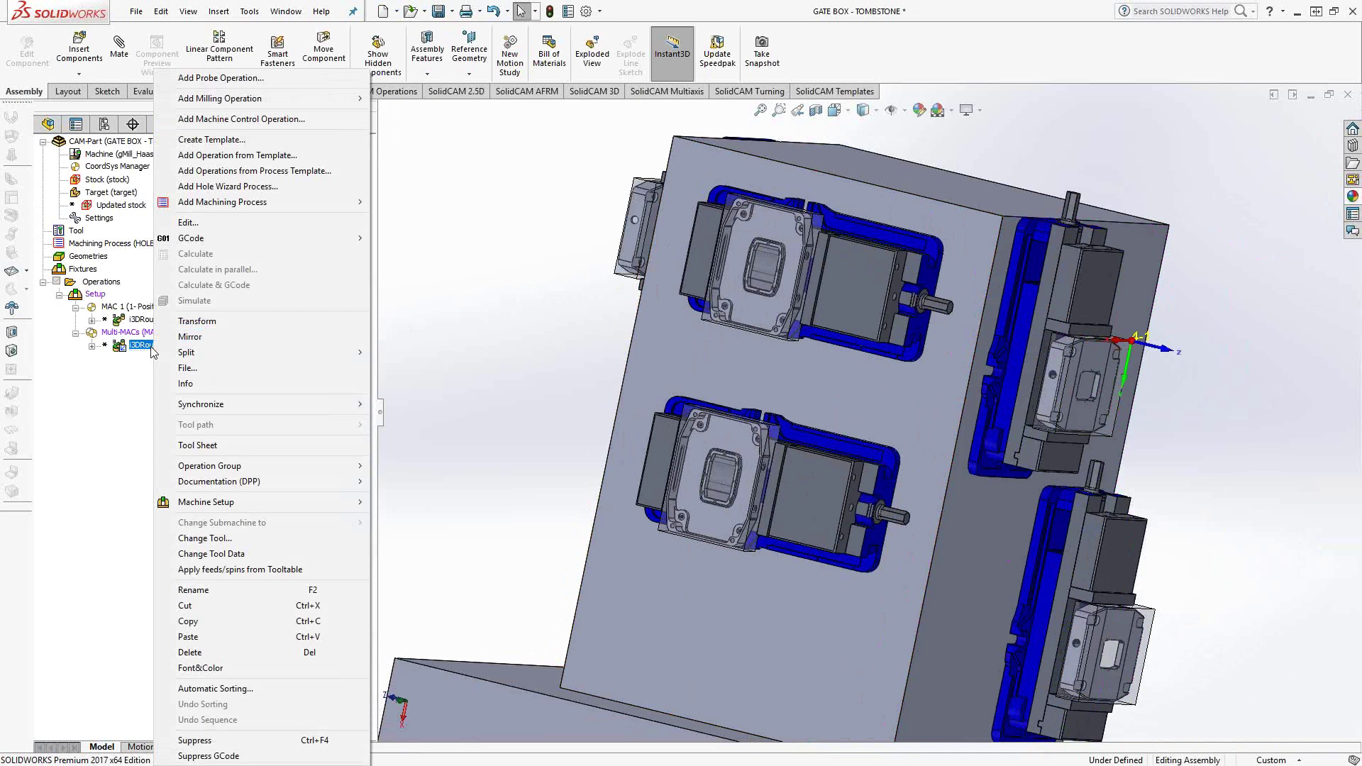
click(213, 320)
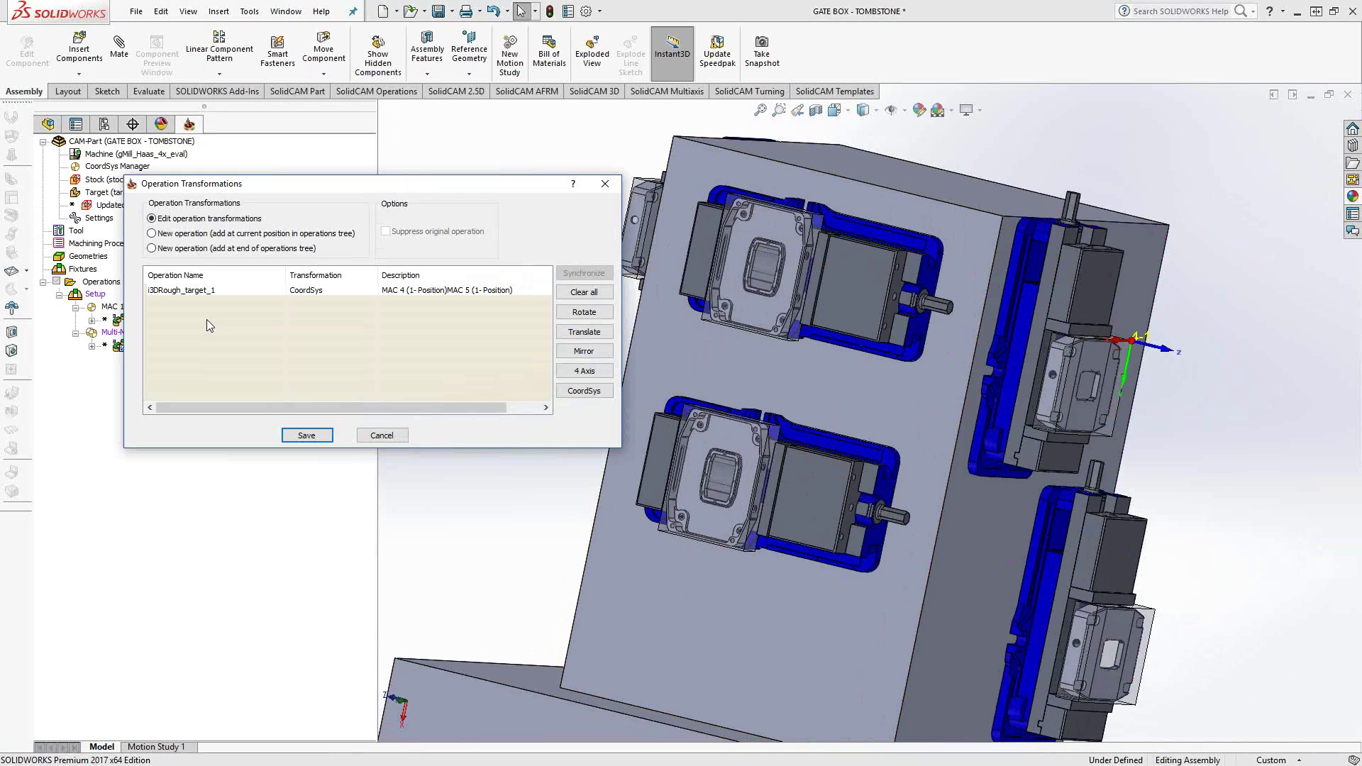
right_click(392, 291)
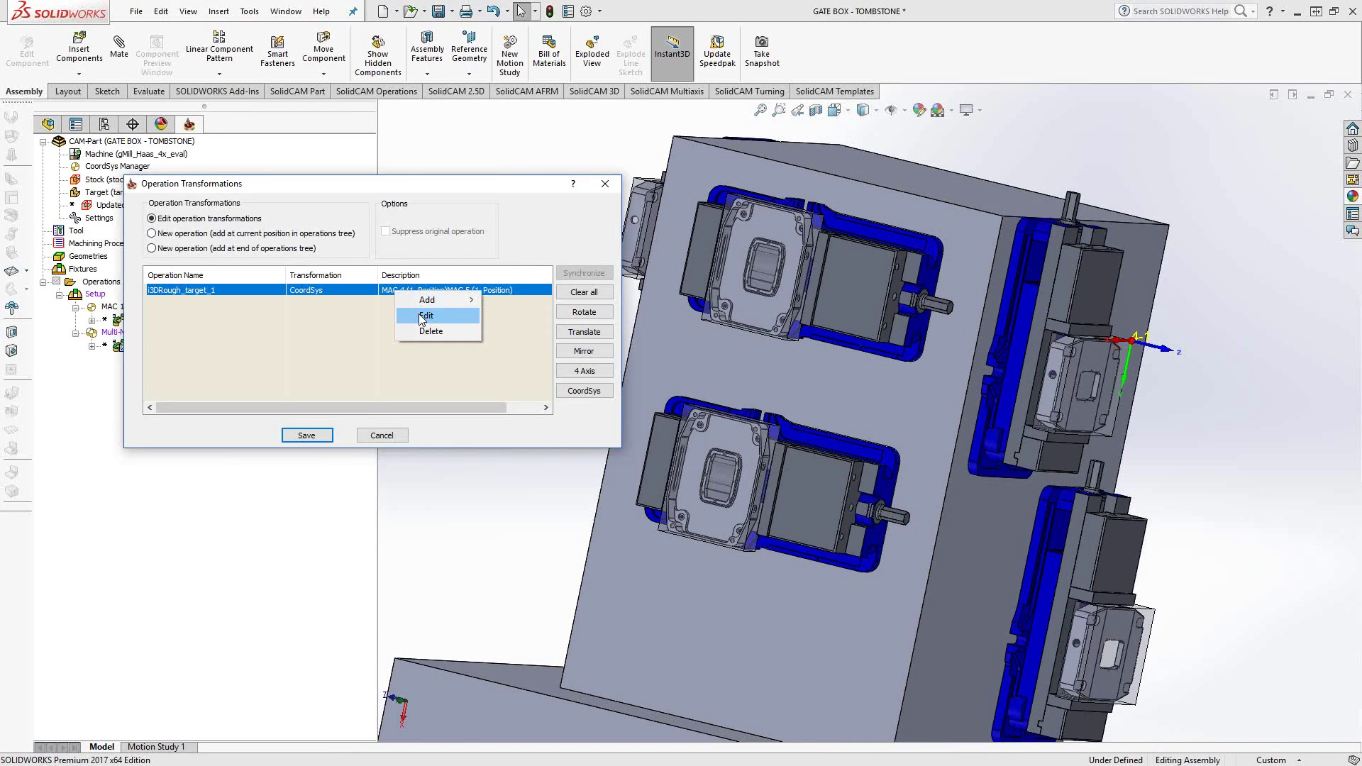
click(418, 317)
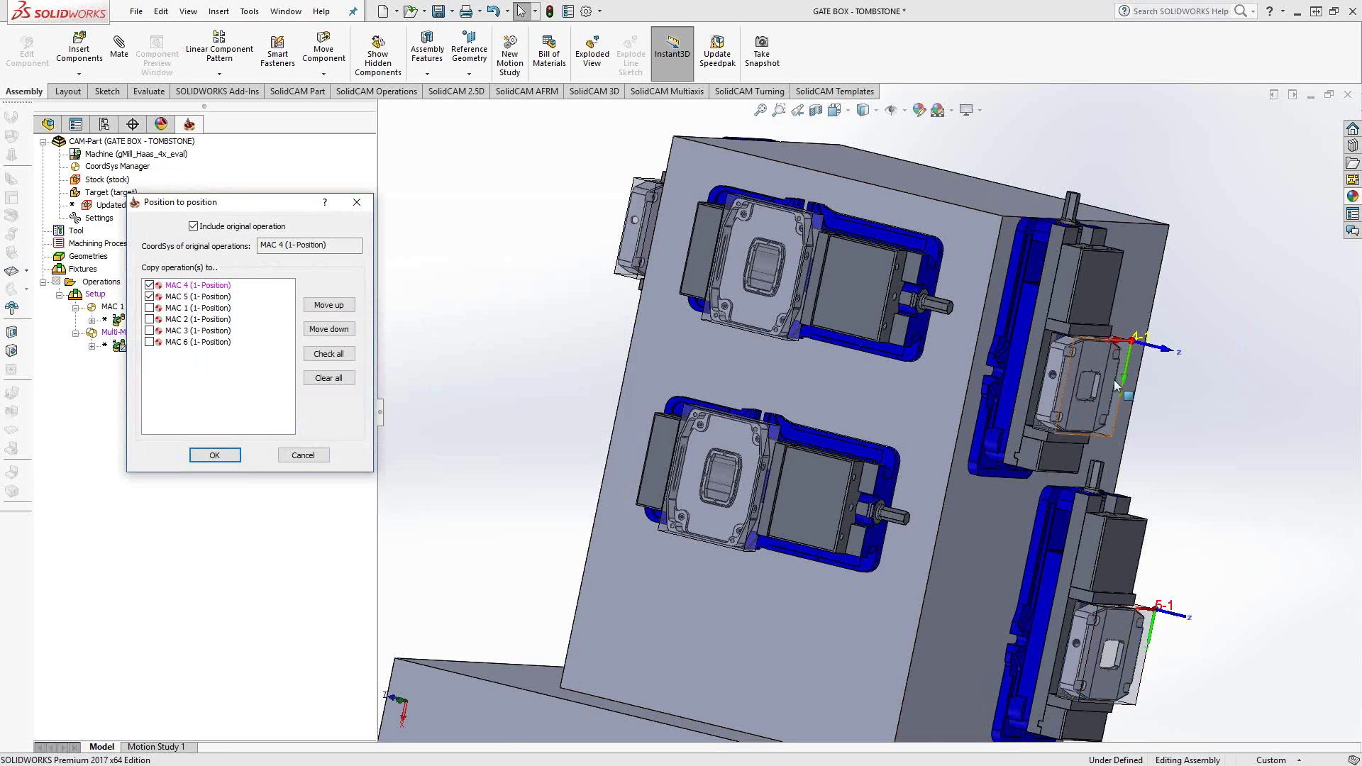
middle_drag(1114, 380, 1070, 429)
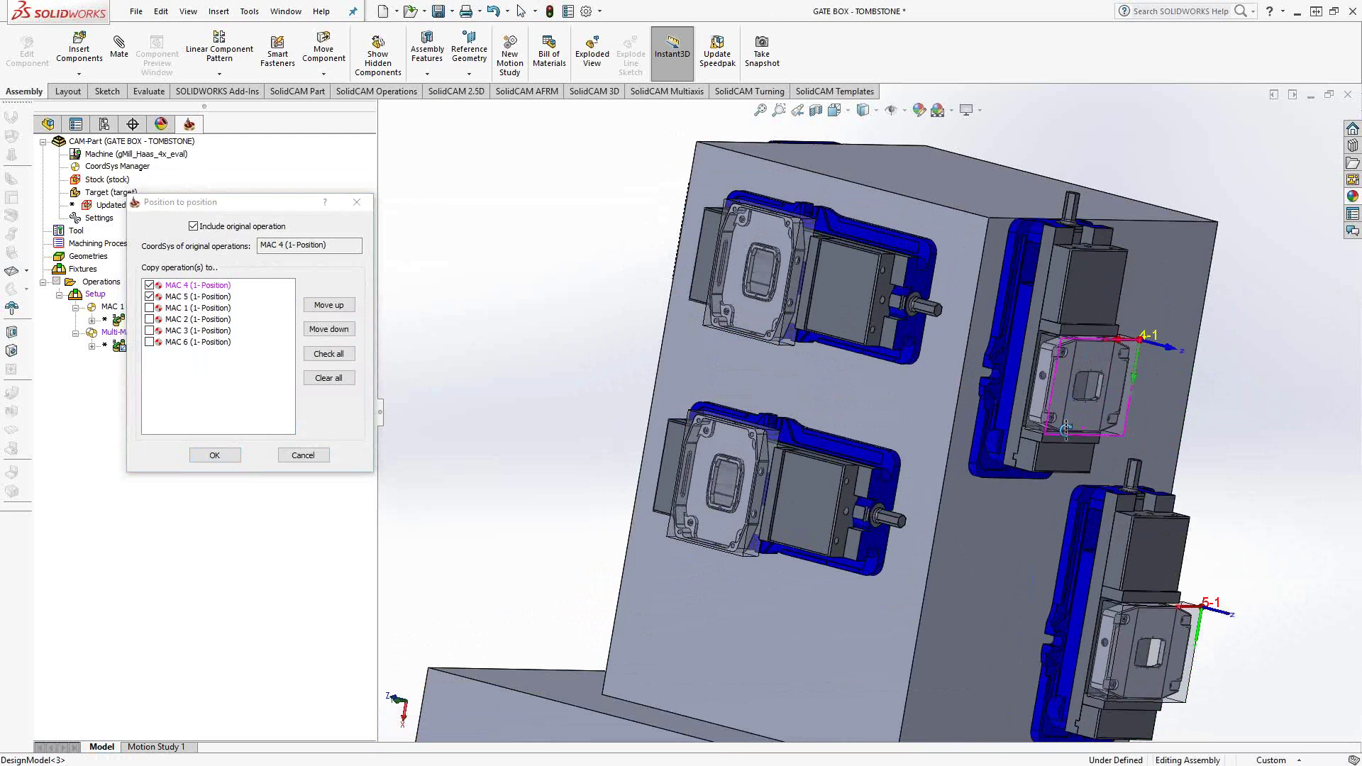
click(303, 455)
click(382, 435)
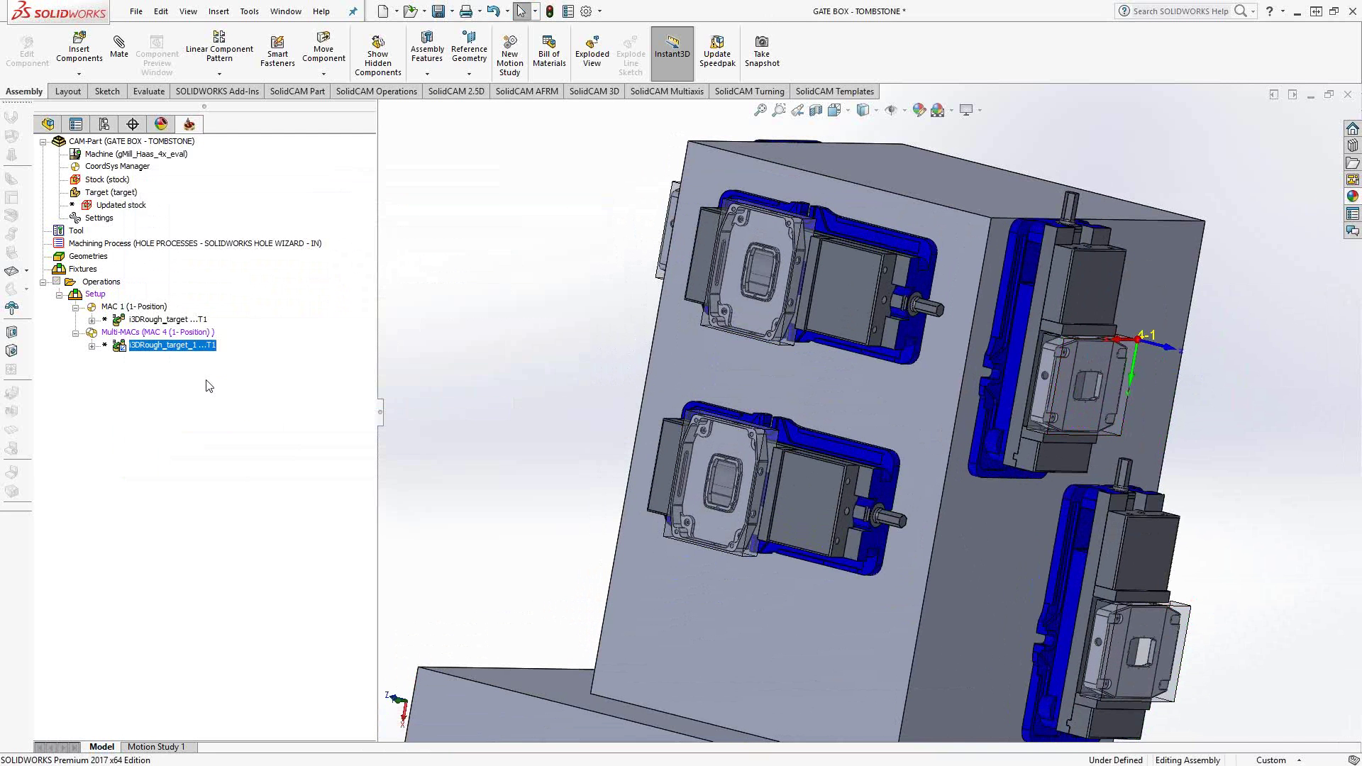
right_click(146, 347)
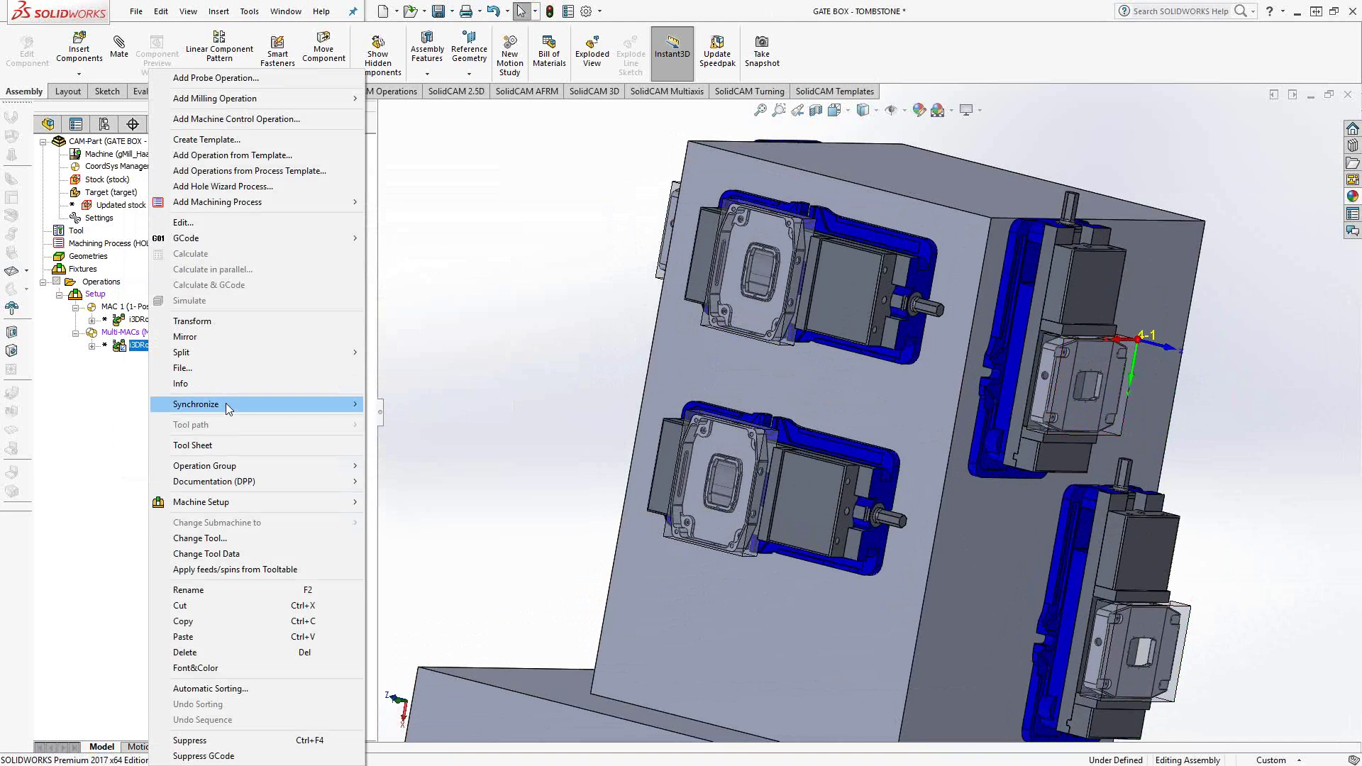
mouse_move(226, 403)
click(450, 332)
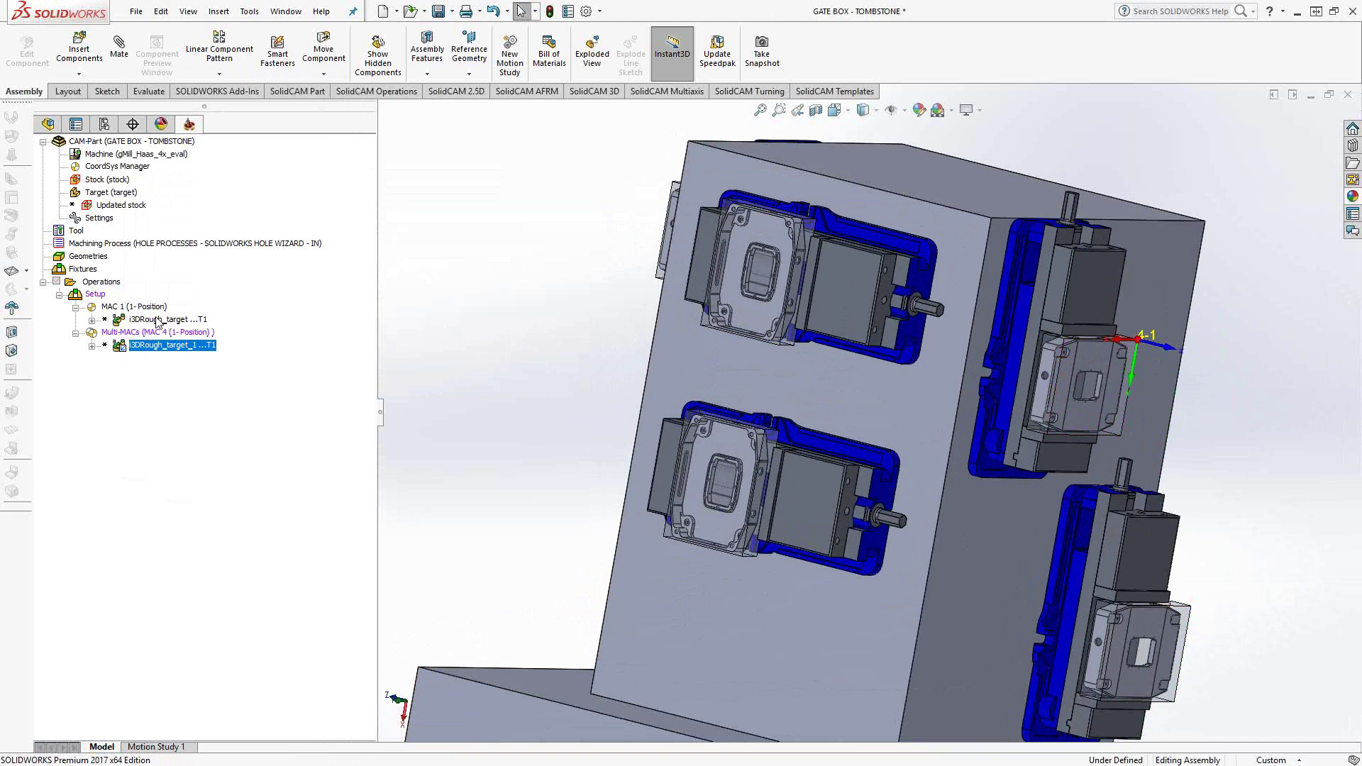
Synchronize and calculate i3DRough_target and i3DRough_target_1 together, then hide the tool path display of all operations.
ctrl+click(152, 321)
right_click(150, 325)
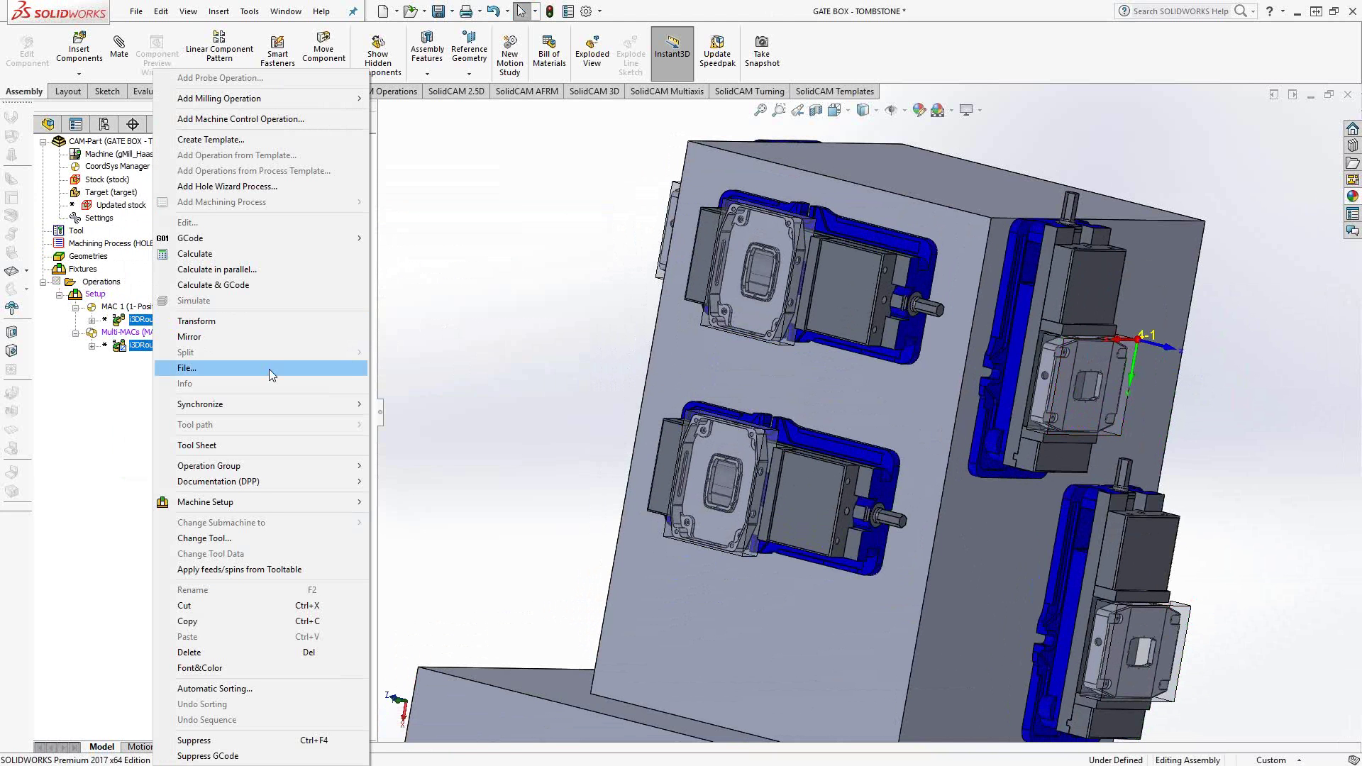
mouse_move(265, 401)
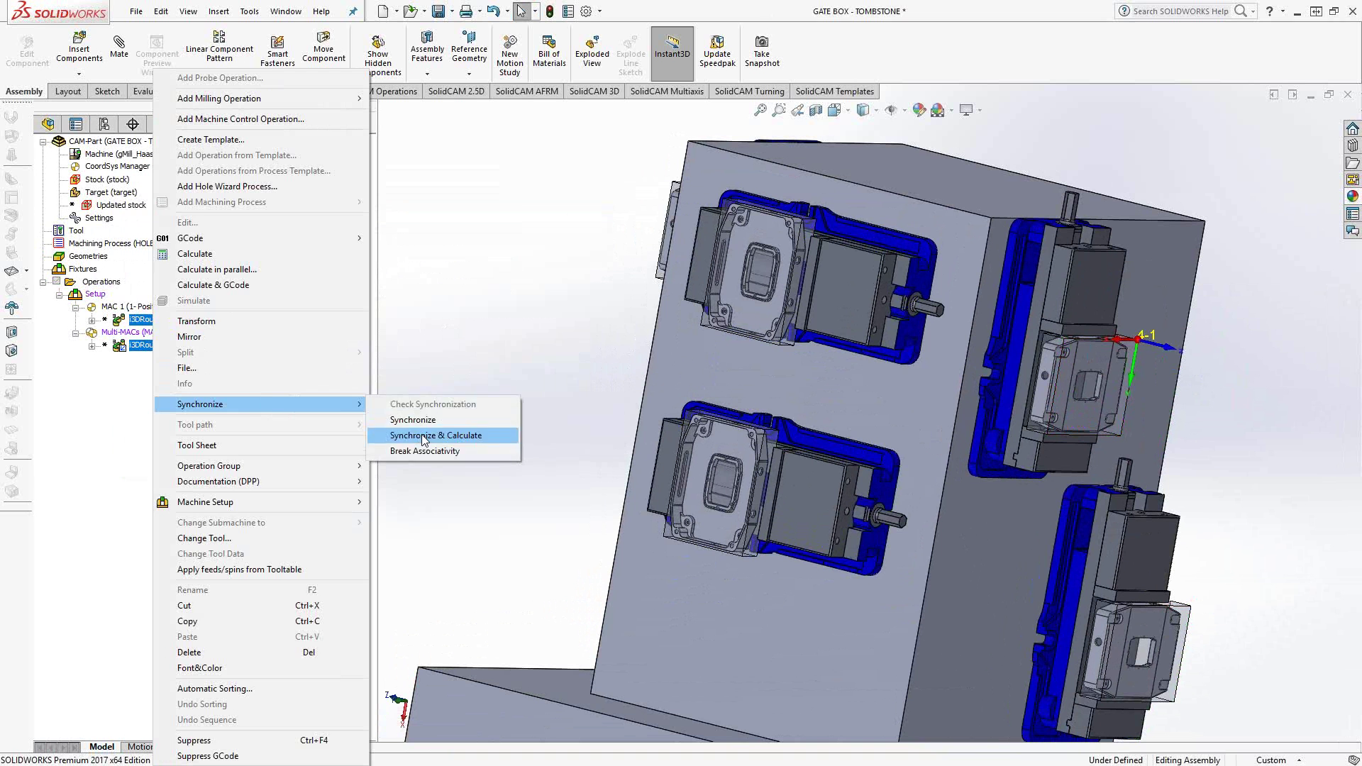
click(426, 435)
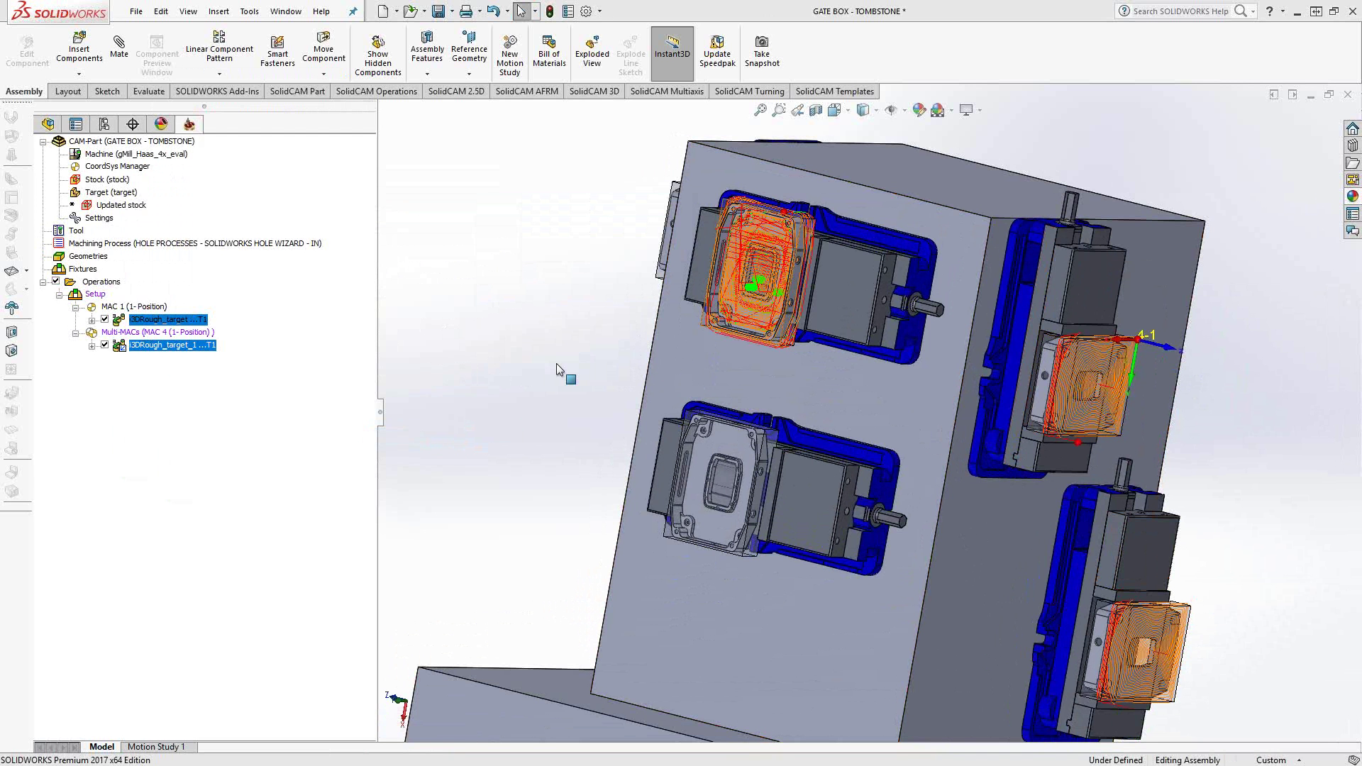
click(55, 281)
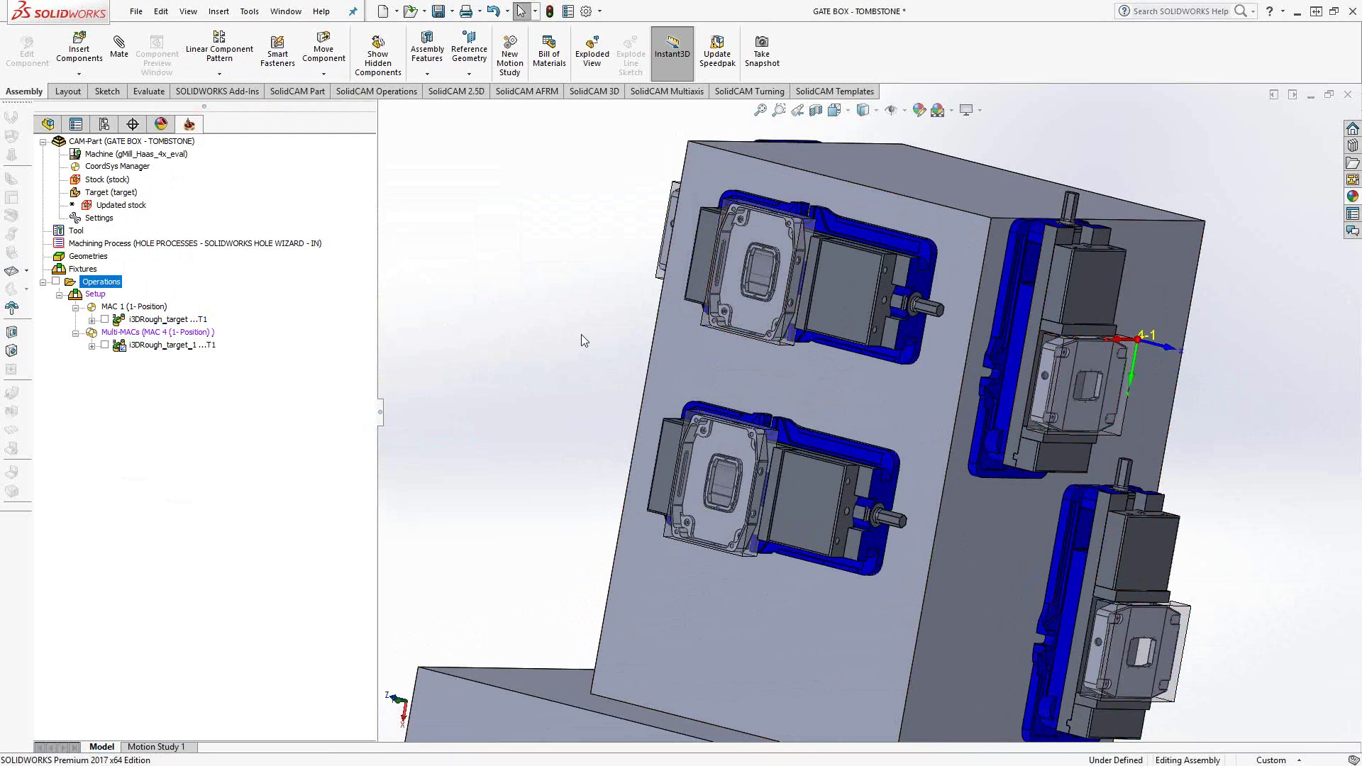
Transform i3DRough_target by coordinate system onto MAC 1, MAC 2, MAC 3 and MAC 6, including the original operation, and save.
middle_drag(709, 483, 696, 435)
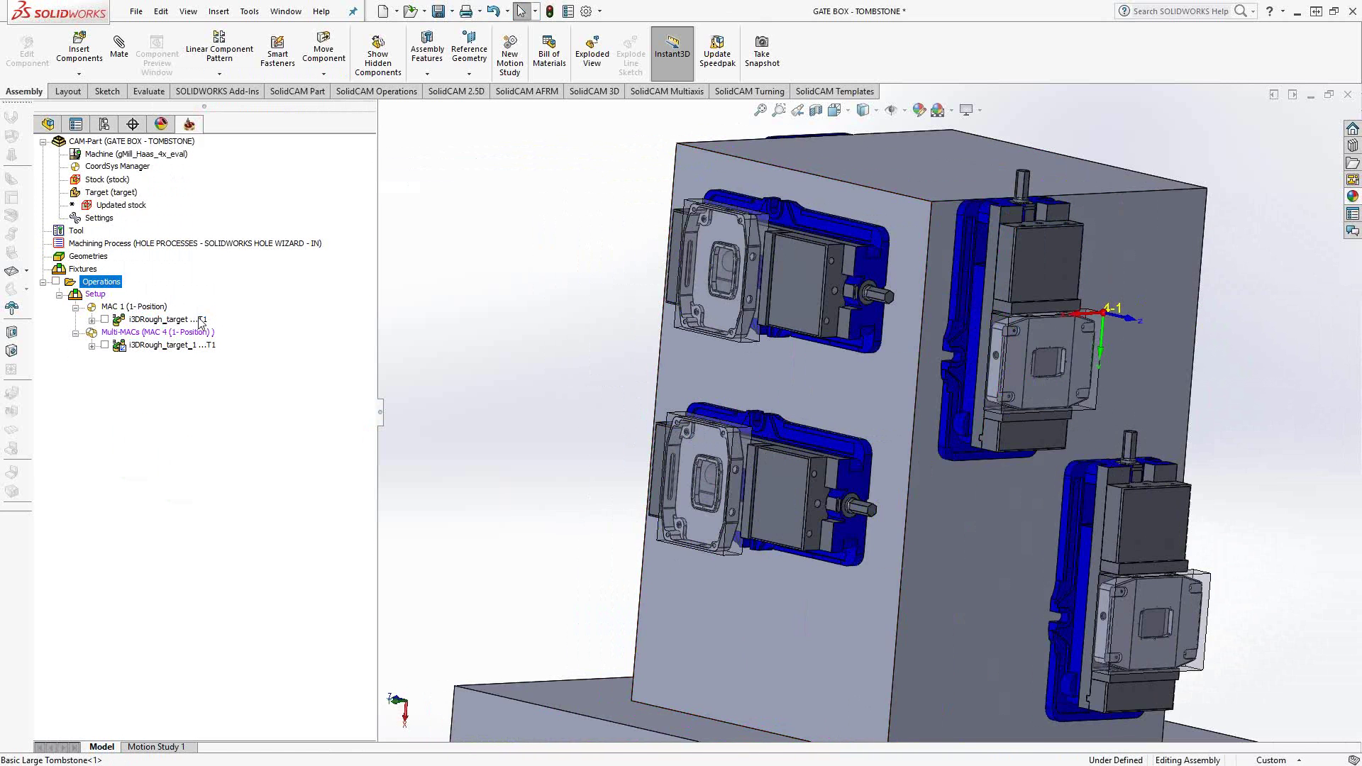
right_click(137, 322)
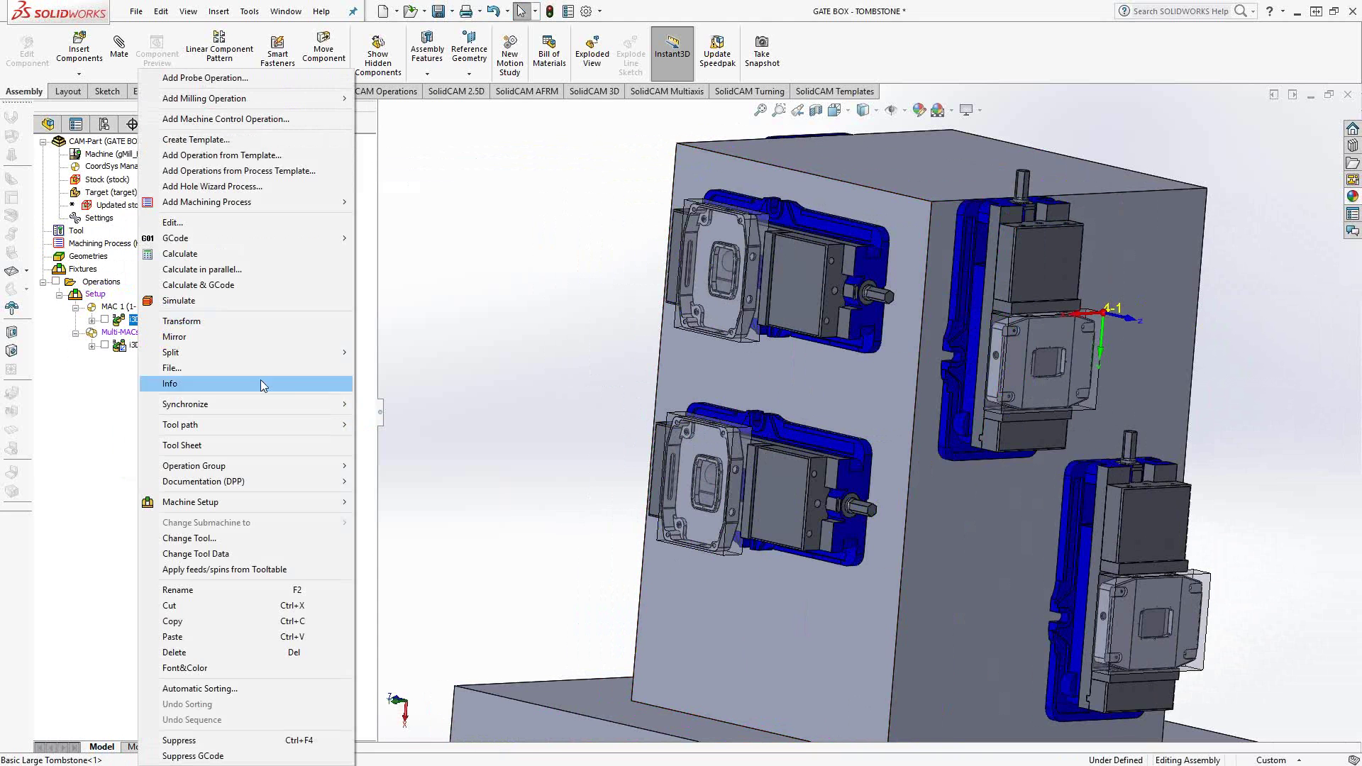
click(223, 320)
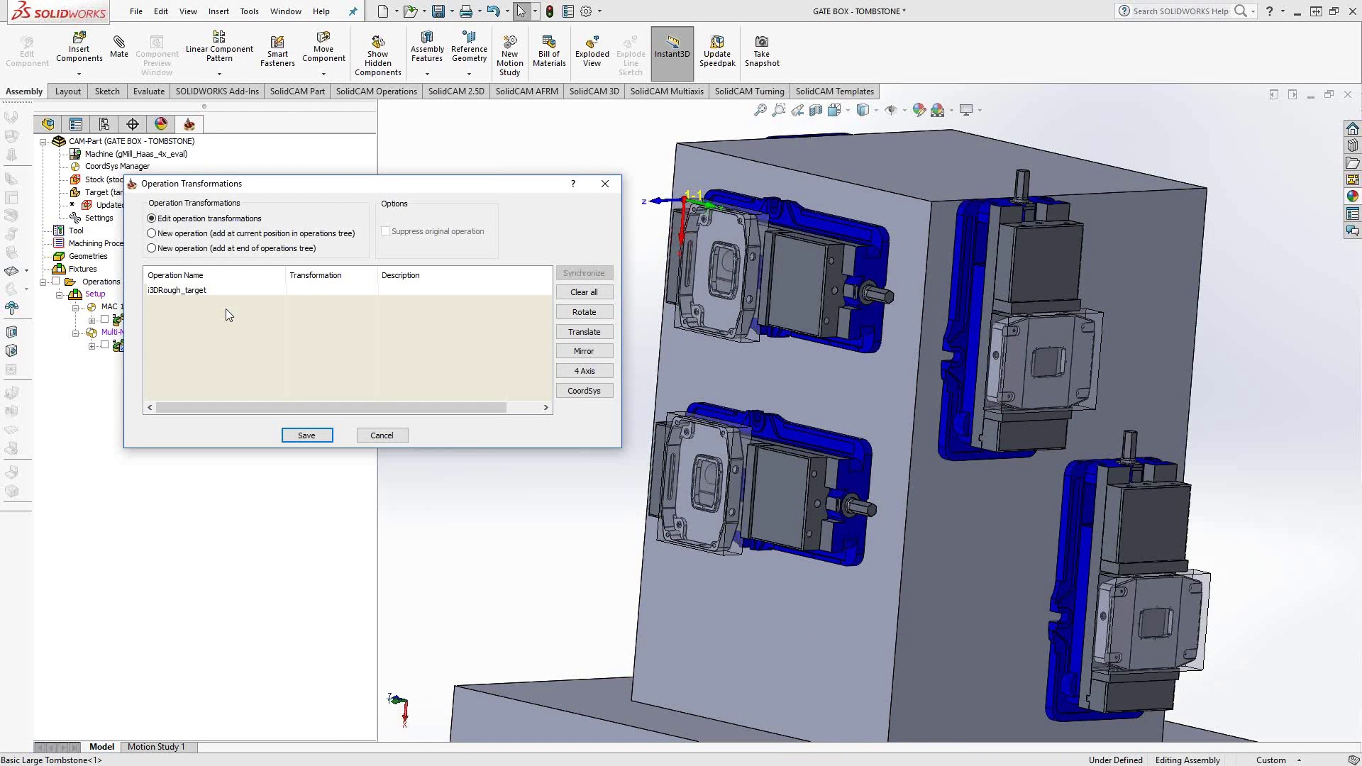
click(577, 391)
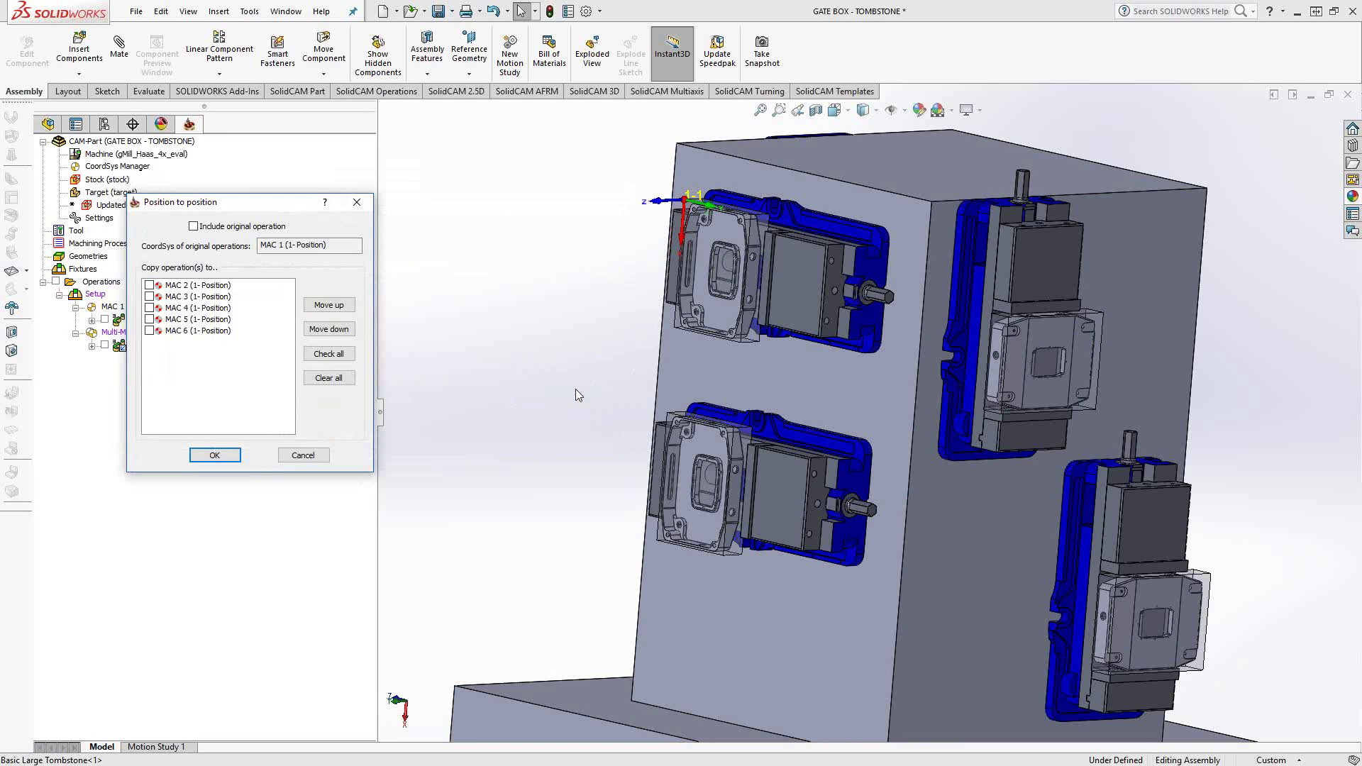
click(193, 227)
click(312, 354)
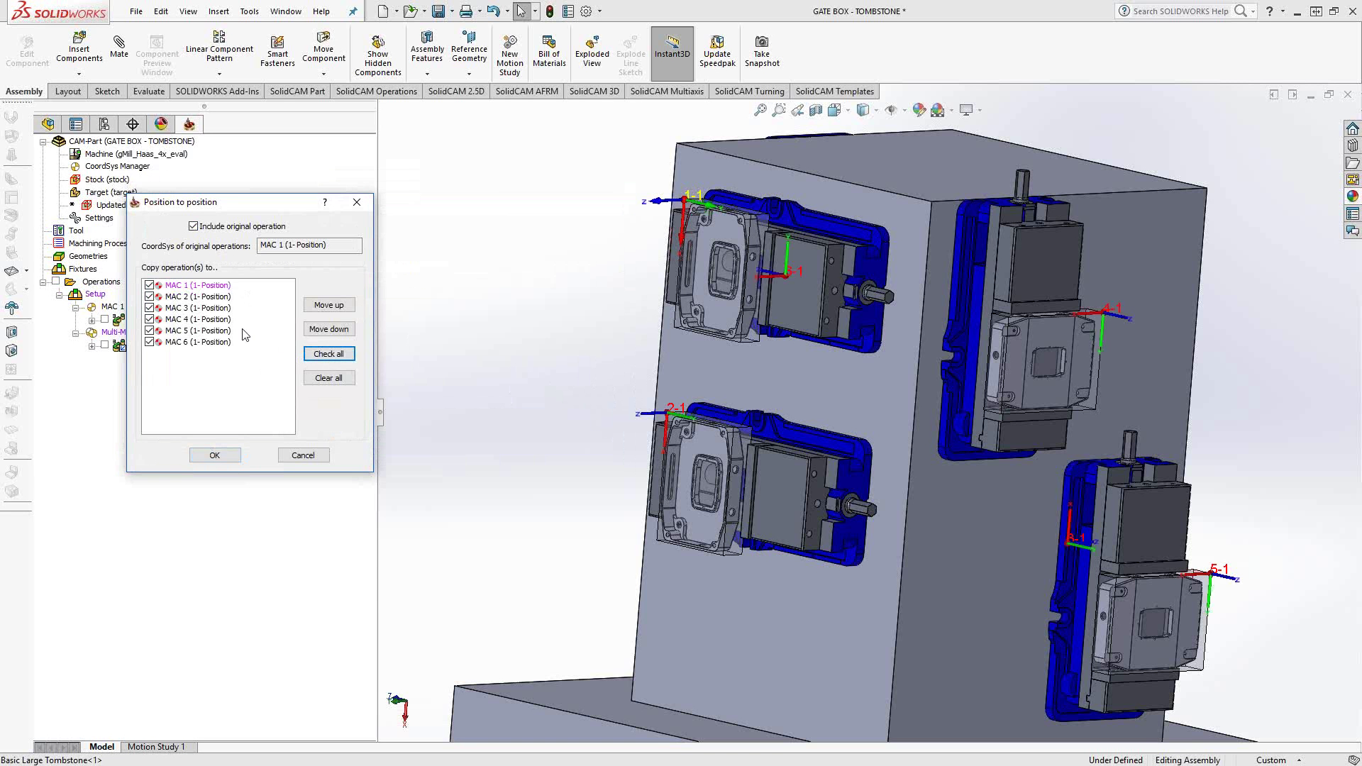
click(150, 320)
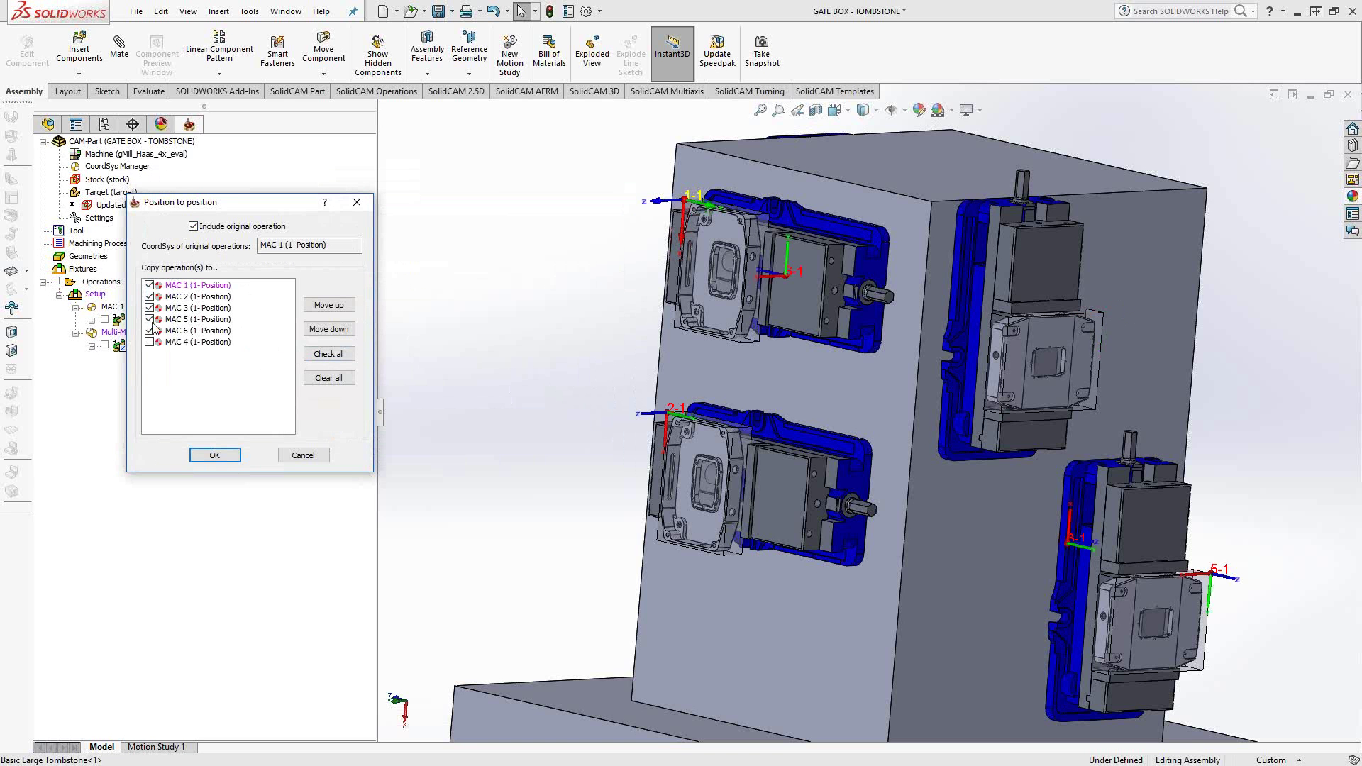
click(149, 319)
middle_drag(648, 367, 679, 391)
click(215, 456)
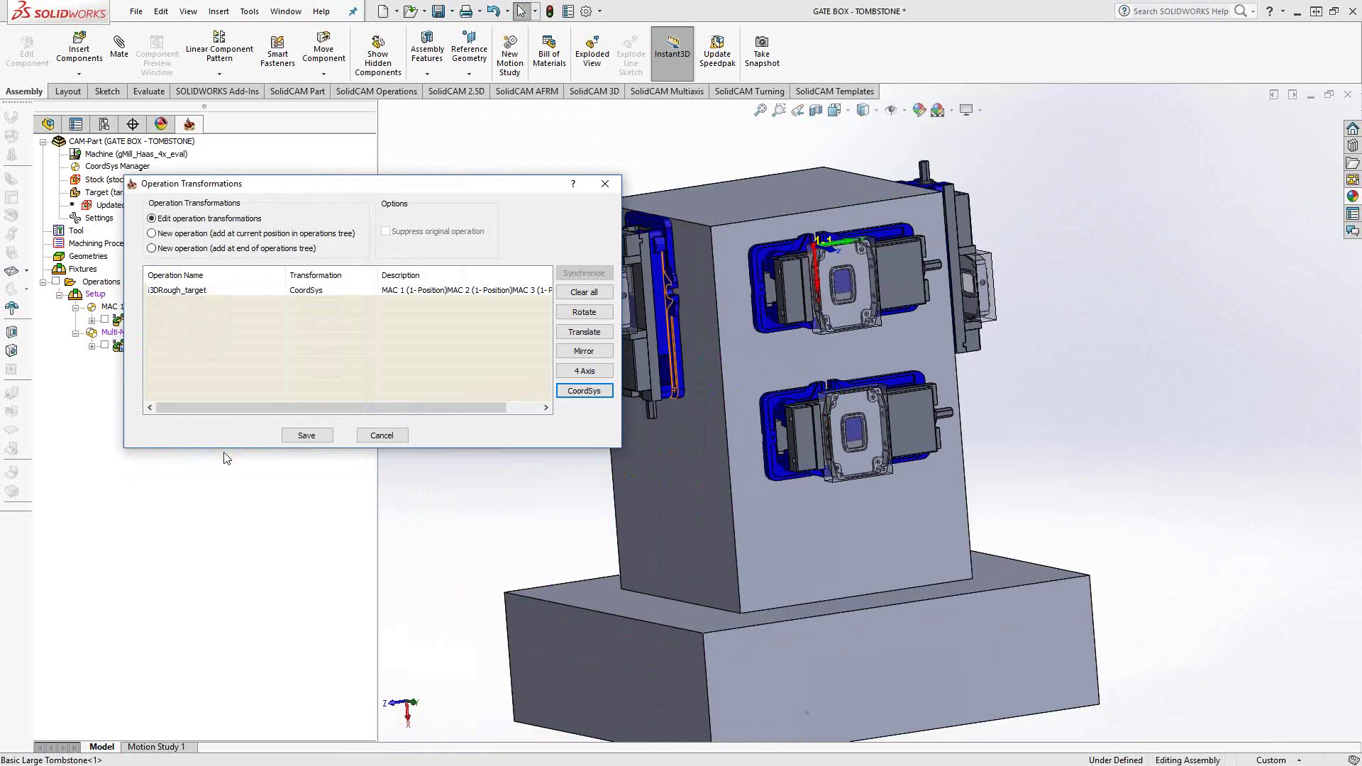
click(307, 435)
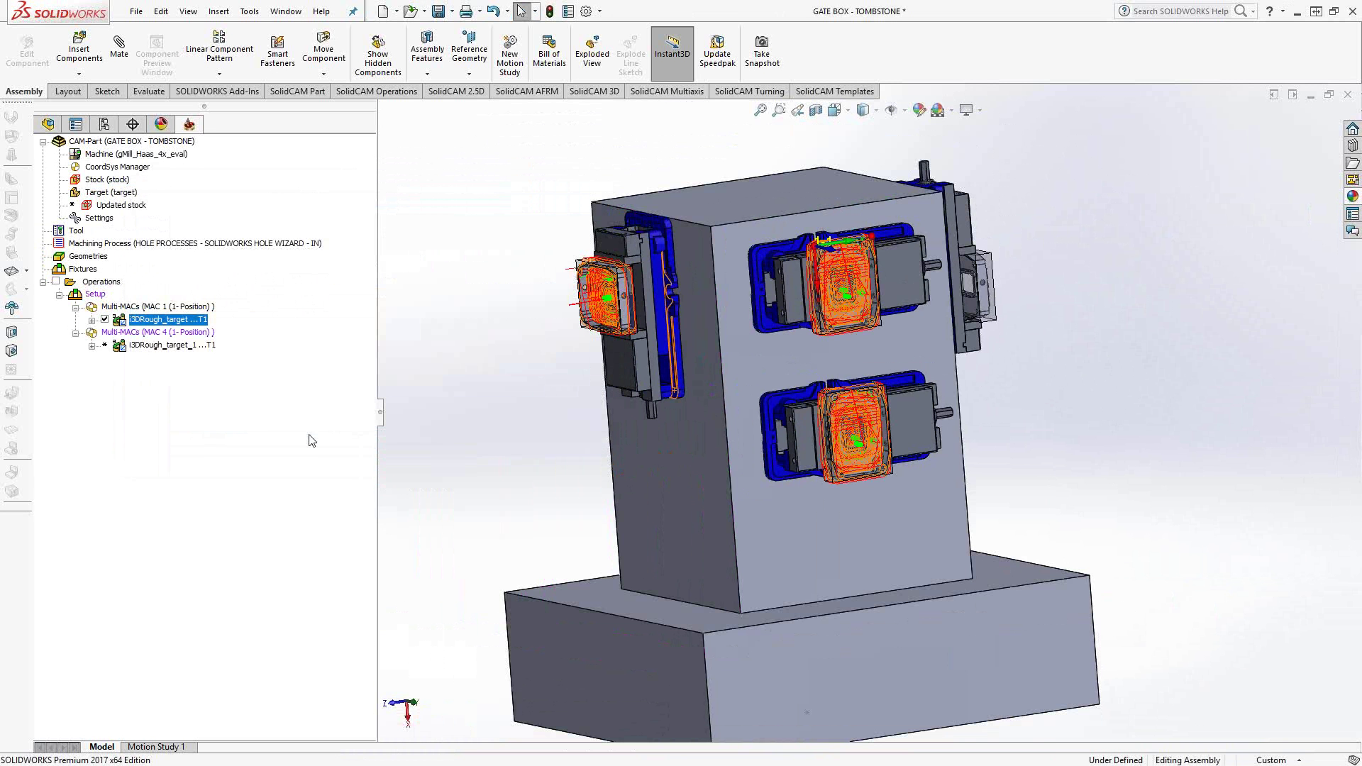
middle_drag(521, 365, 756, 471)
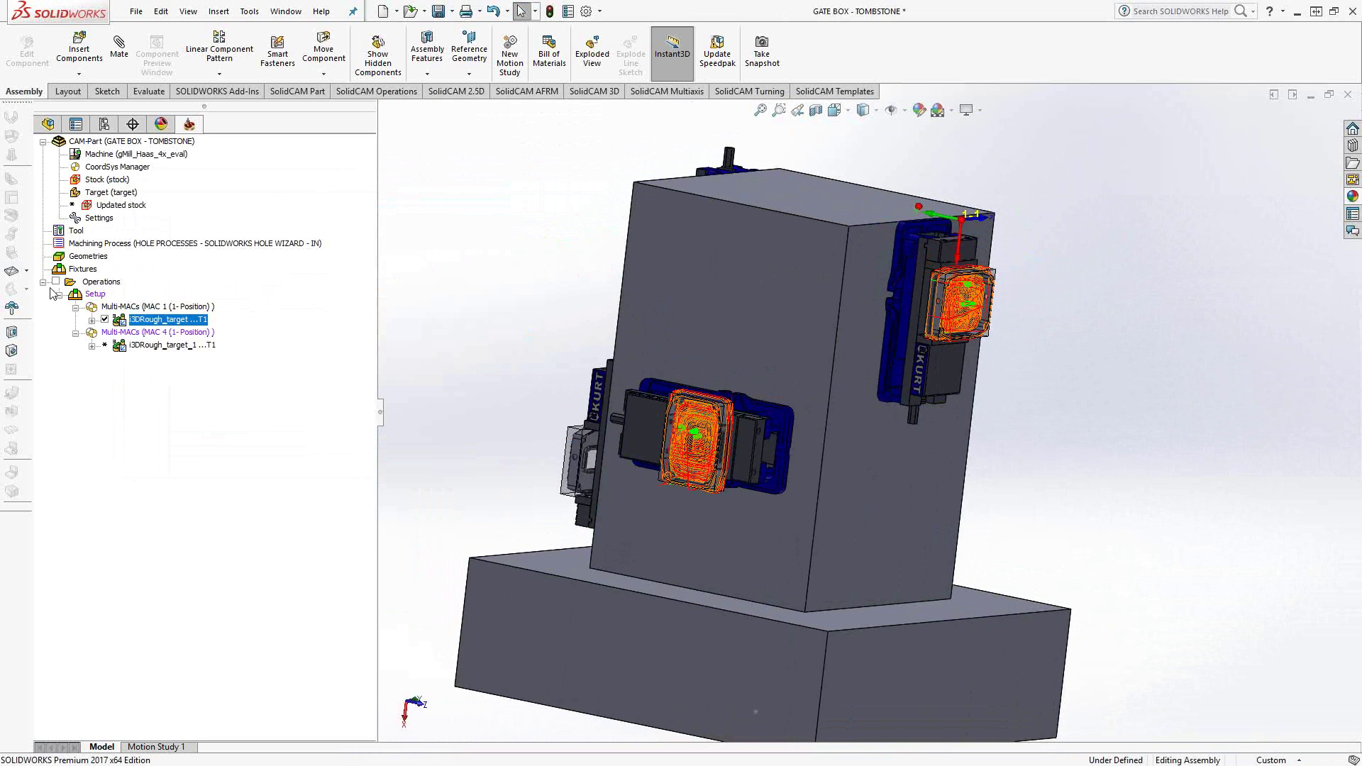
Hide the i3DRough_target tool path and examine the positions of MAC 1 to MAC 6 around the tombstone in the CoordSys Manager.
click(105, 319)
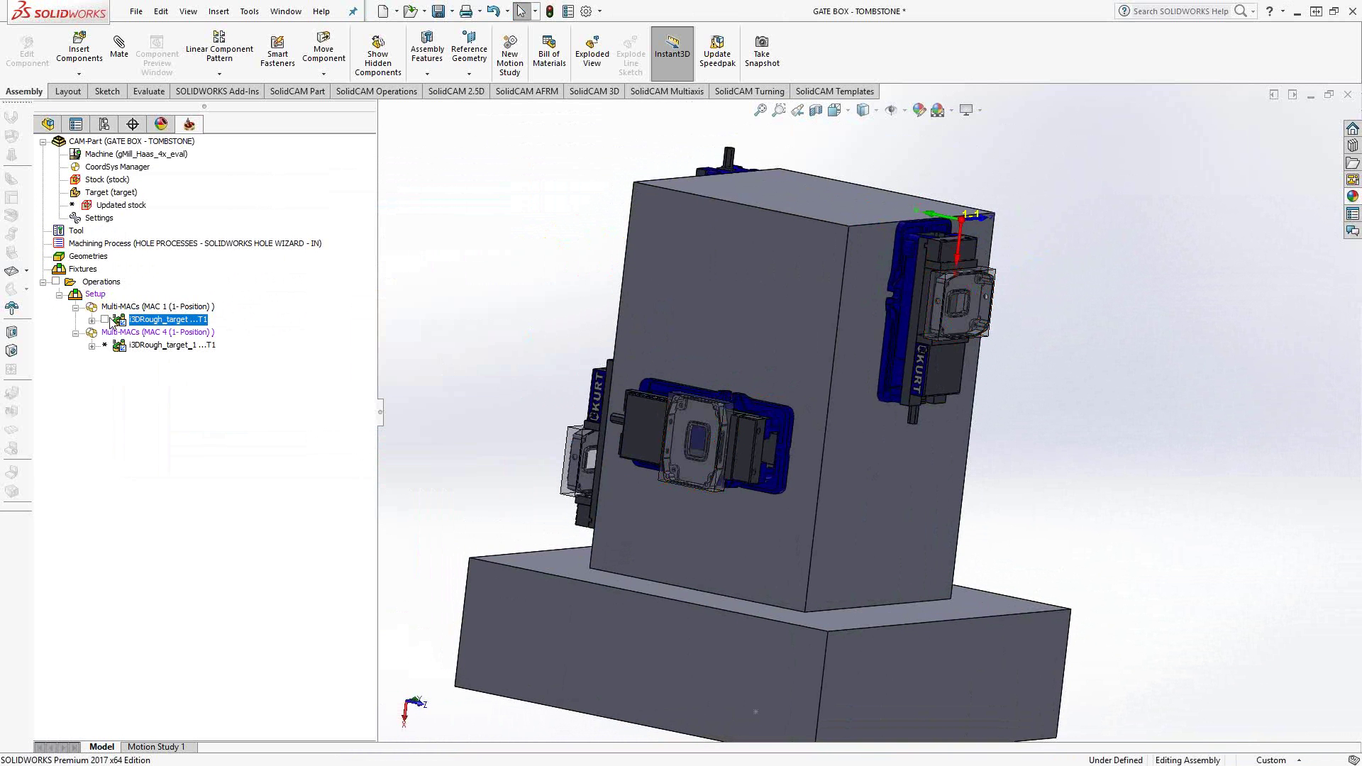
click(95, 167)
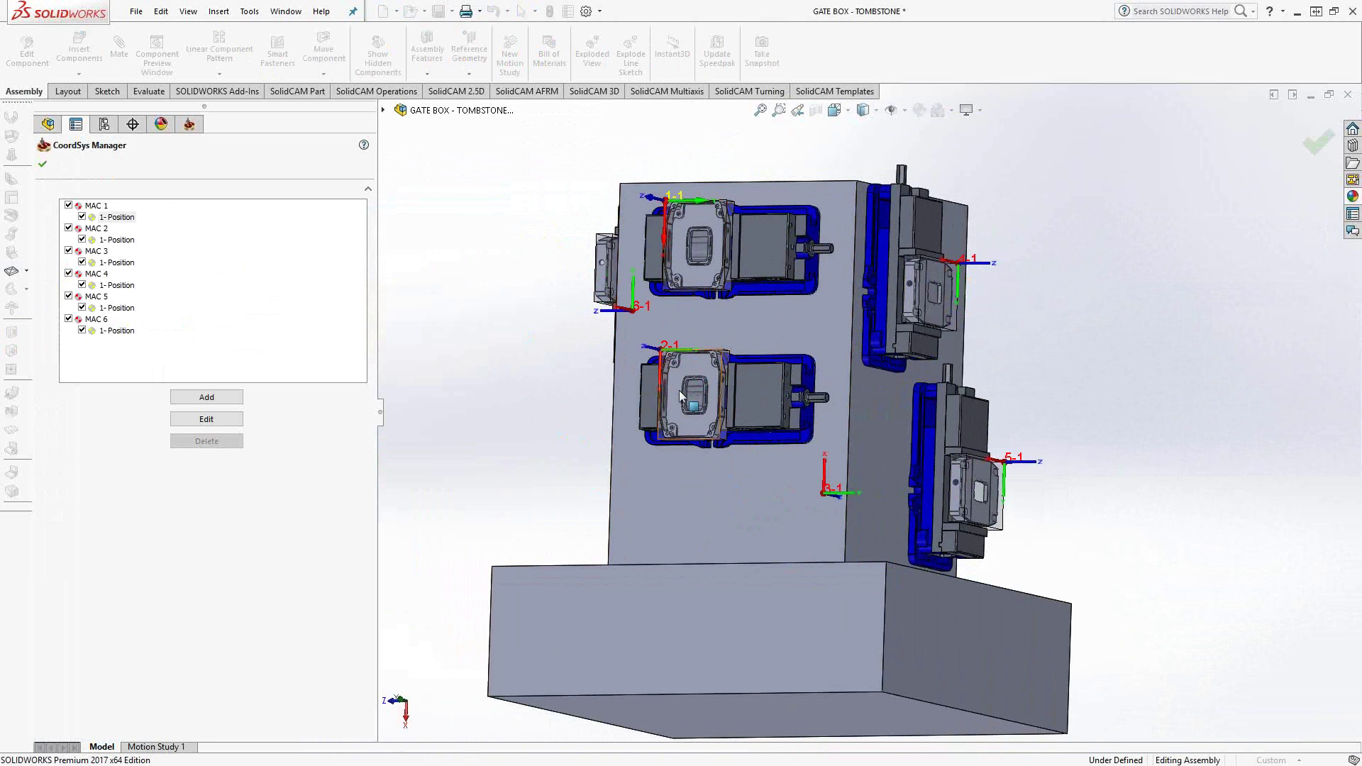
middle_drag(738, 381, 1042, 419)
scroll(806, 498, down, 5)
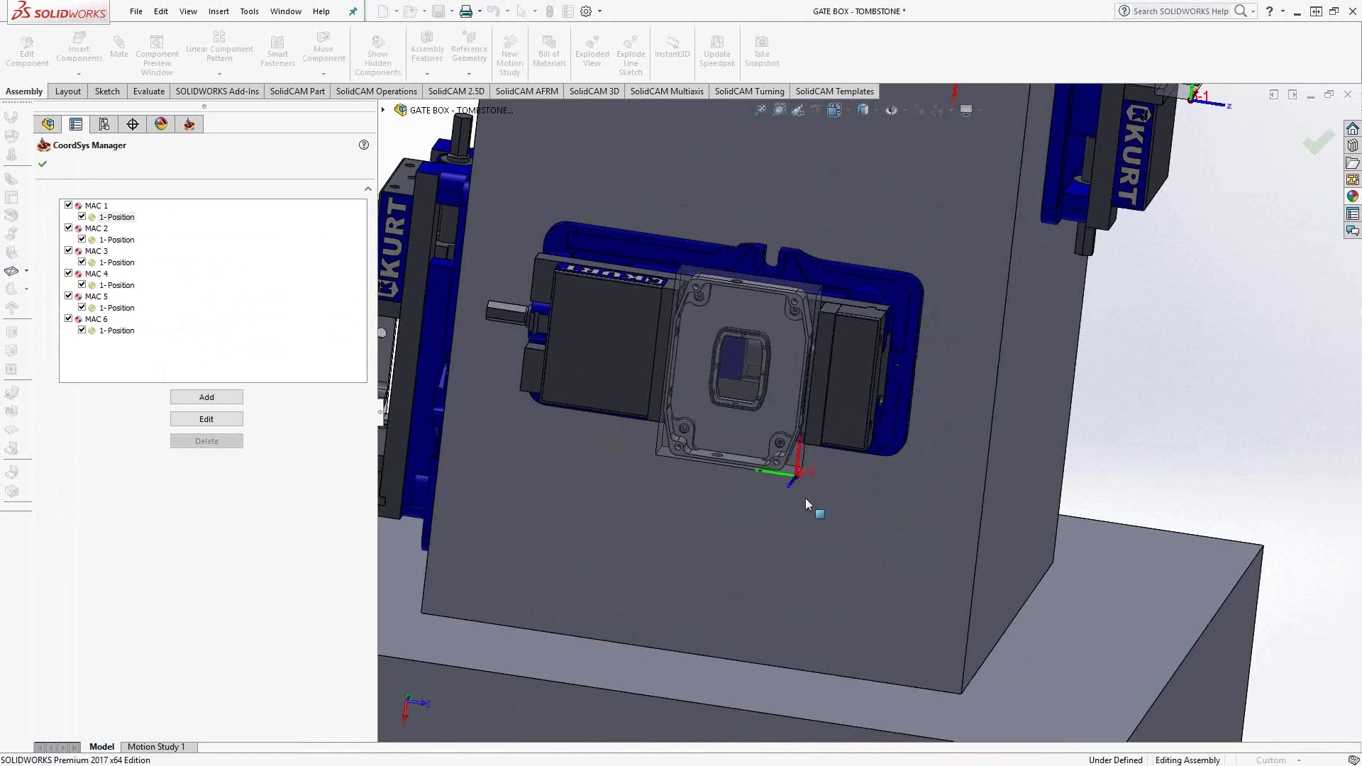
scroll(837, 412, up, 4)
scroll(853, 376, up, 4)
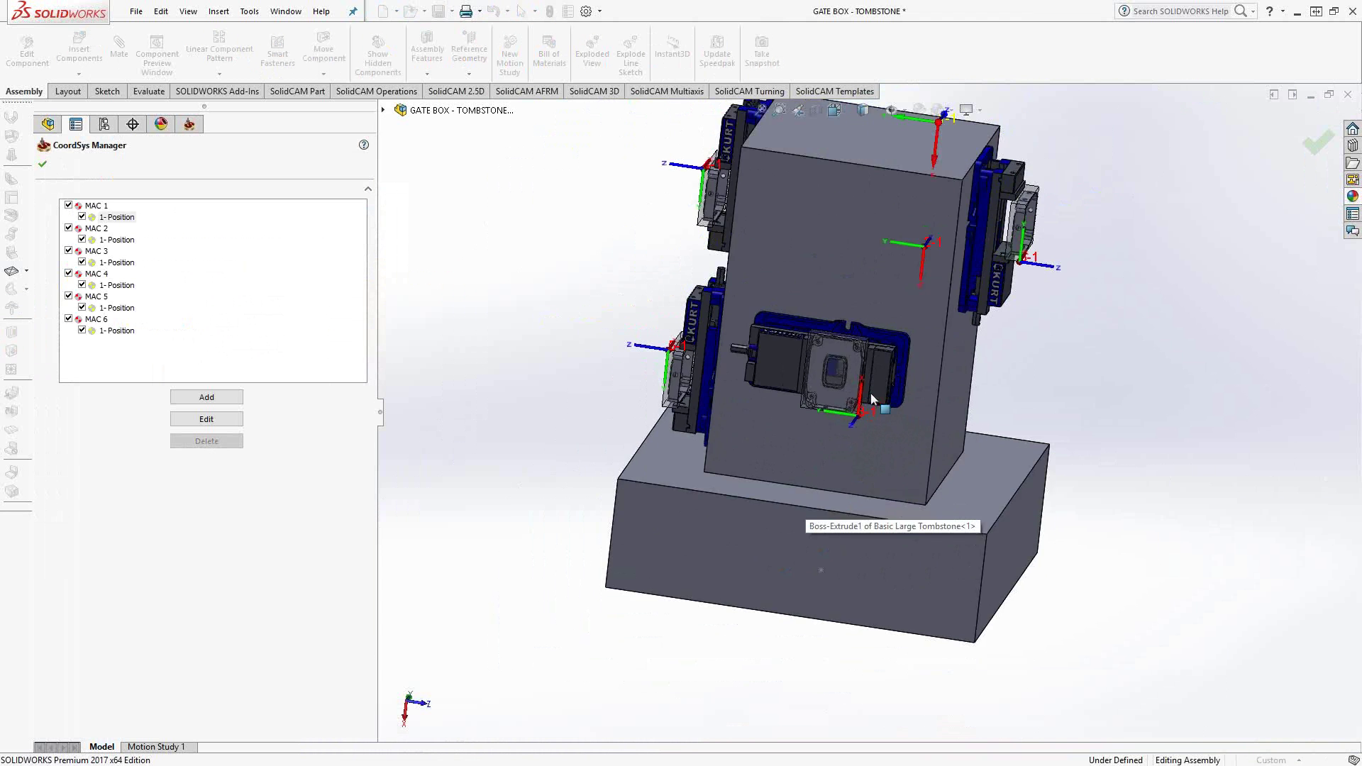
middle_drag(871, 393, 816, 386)
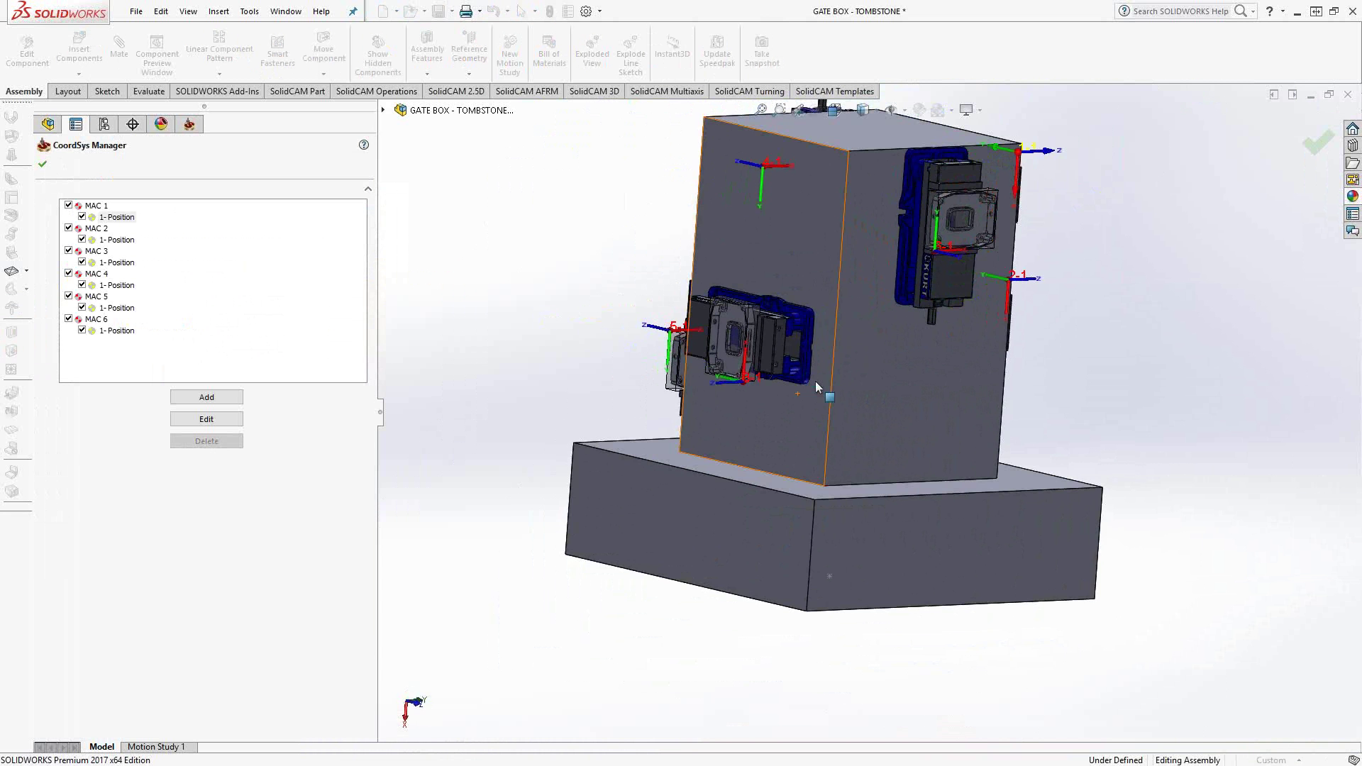
middle_drag(909, 355, 861, 466)
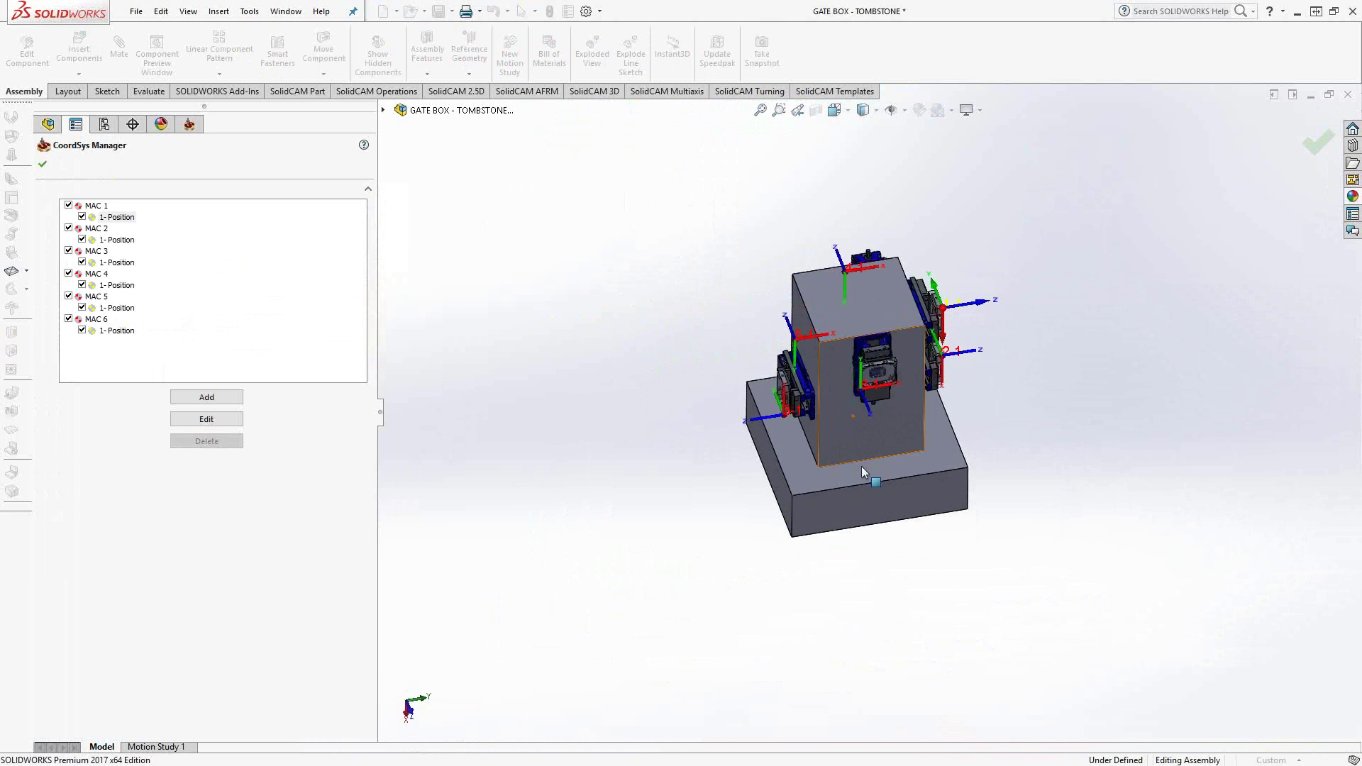